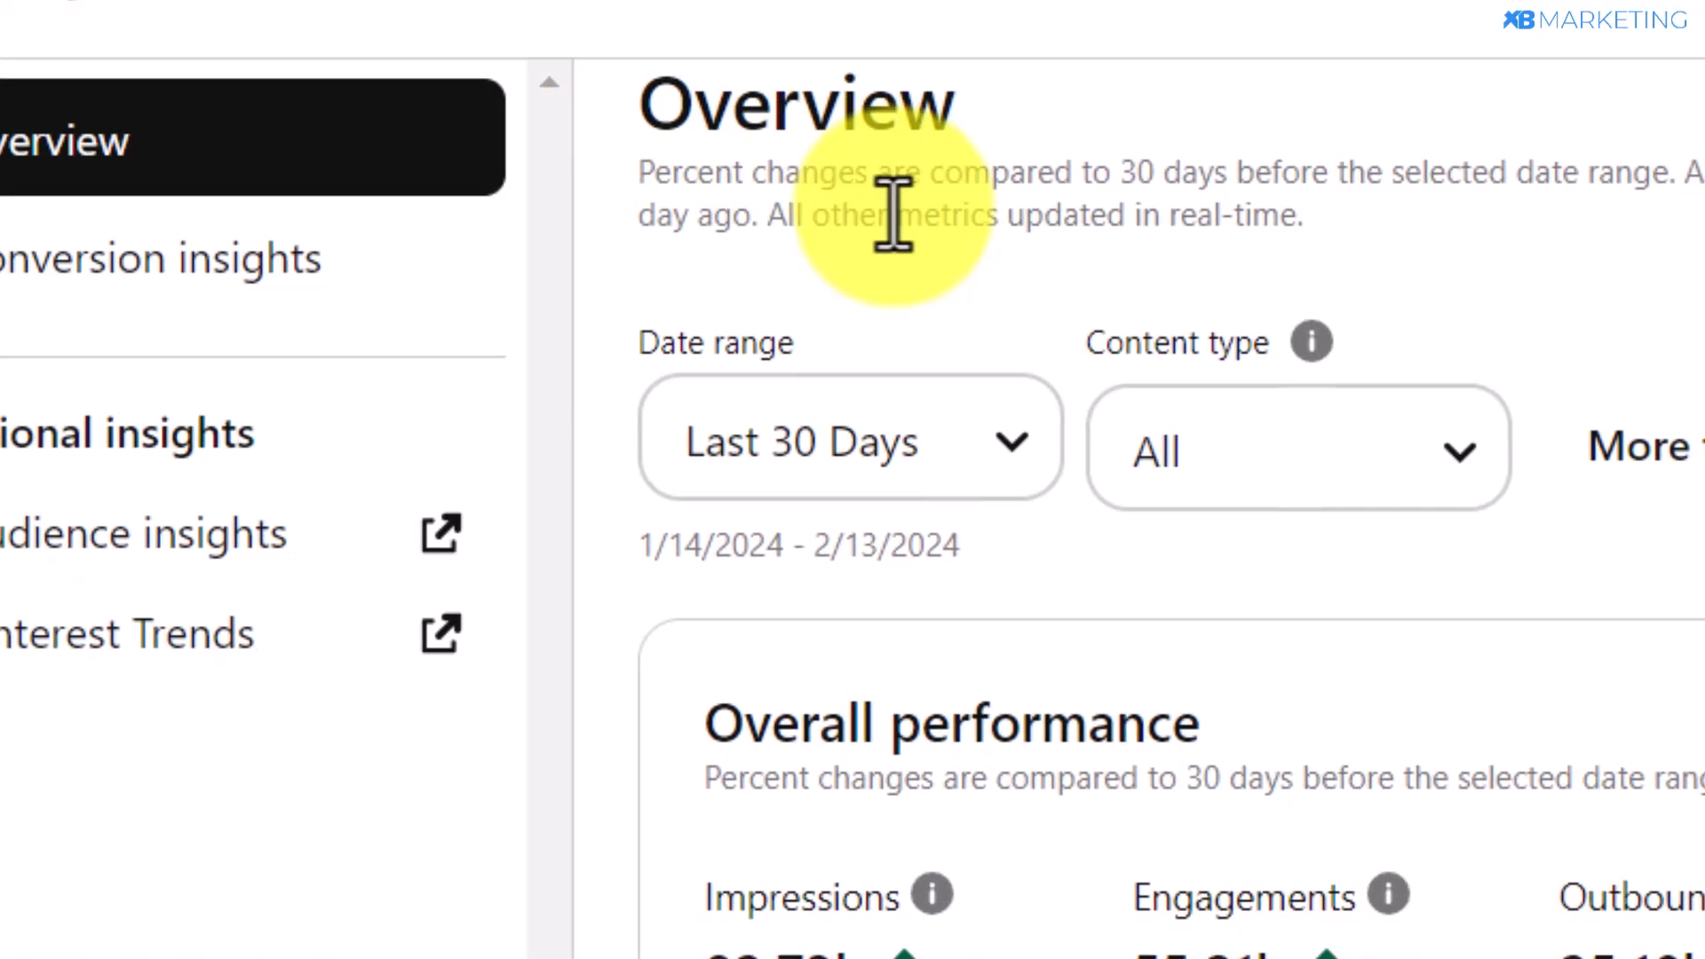
# Check the available date ranges in the analytics overview and read the explanations of the Impressions and Engagements metrics
pyautogui.click(833, 463)
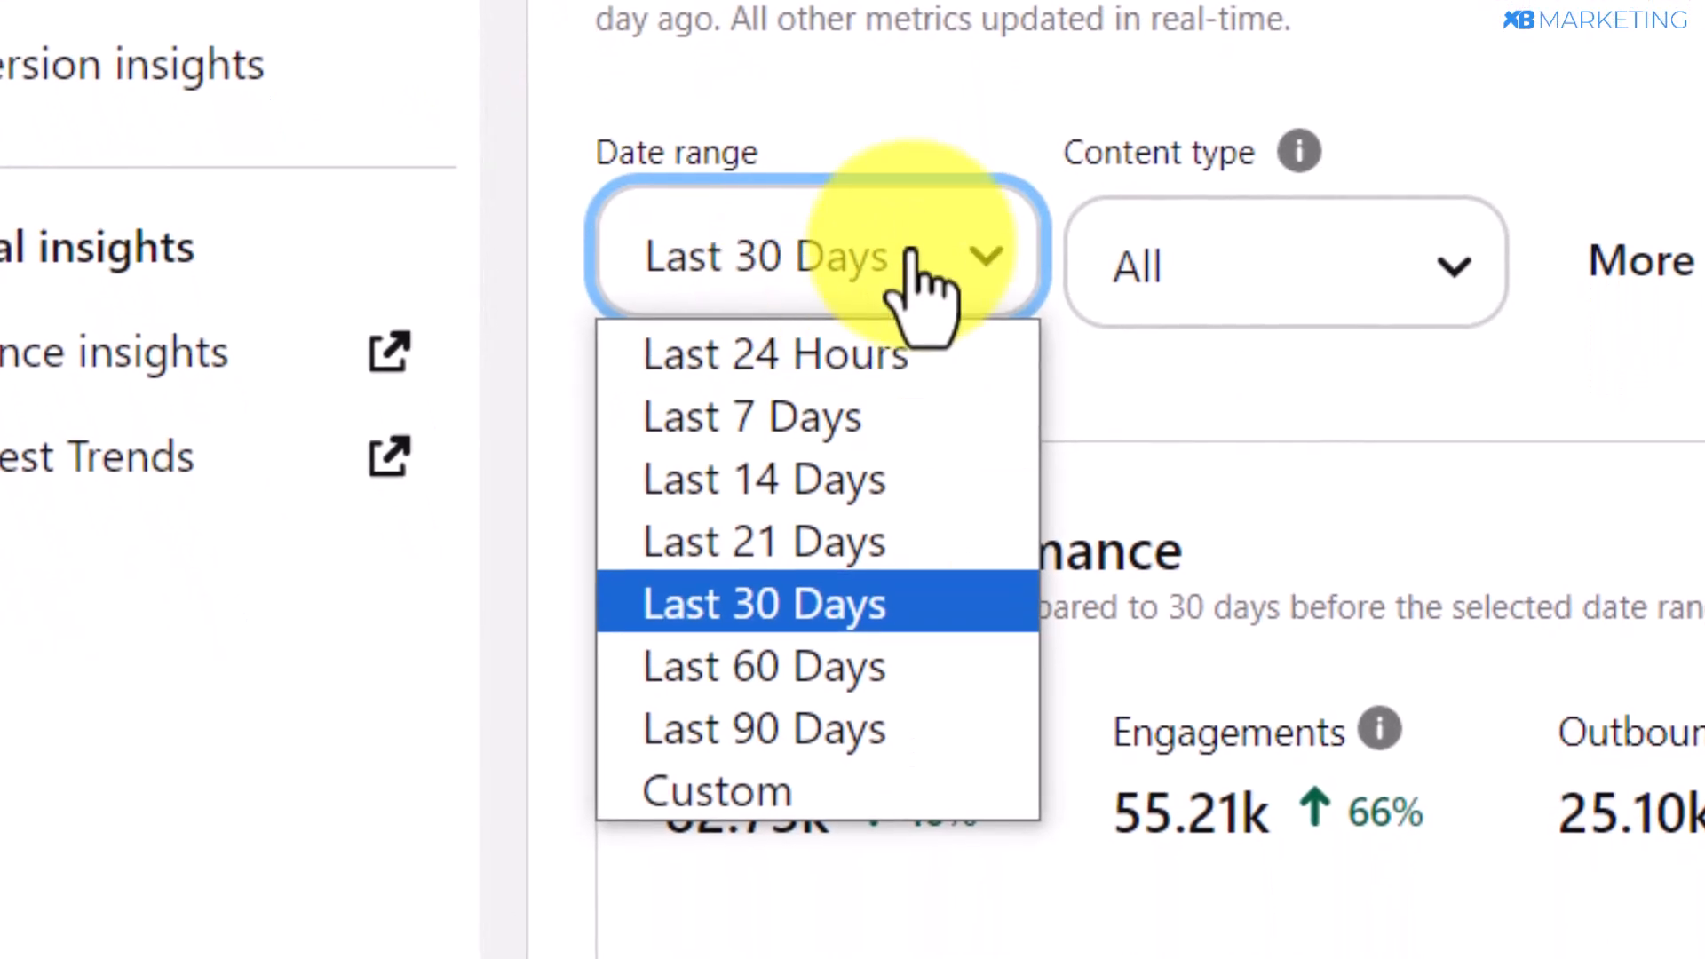
pyautogui.click(902, 121)
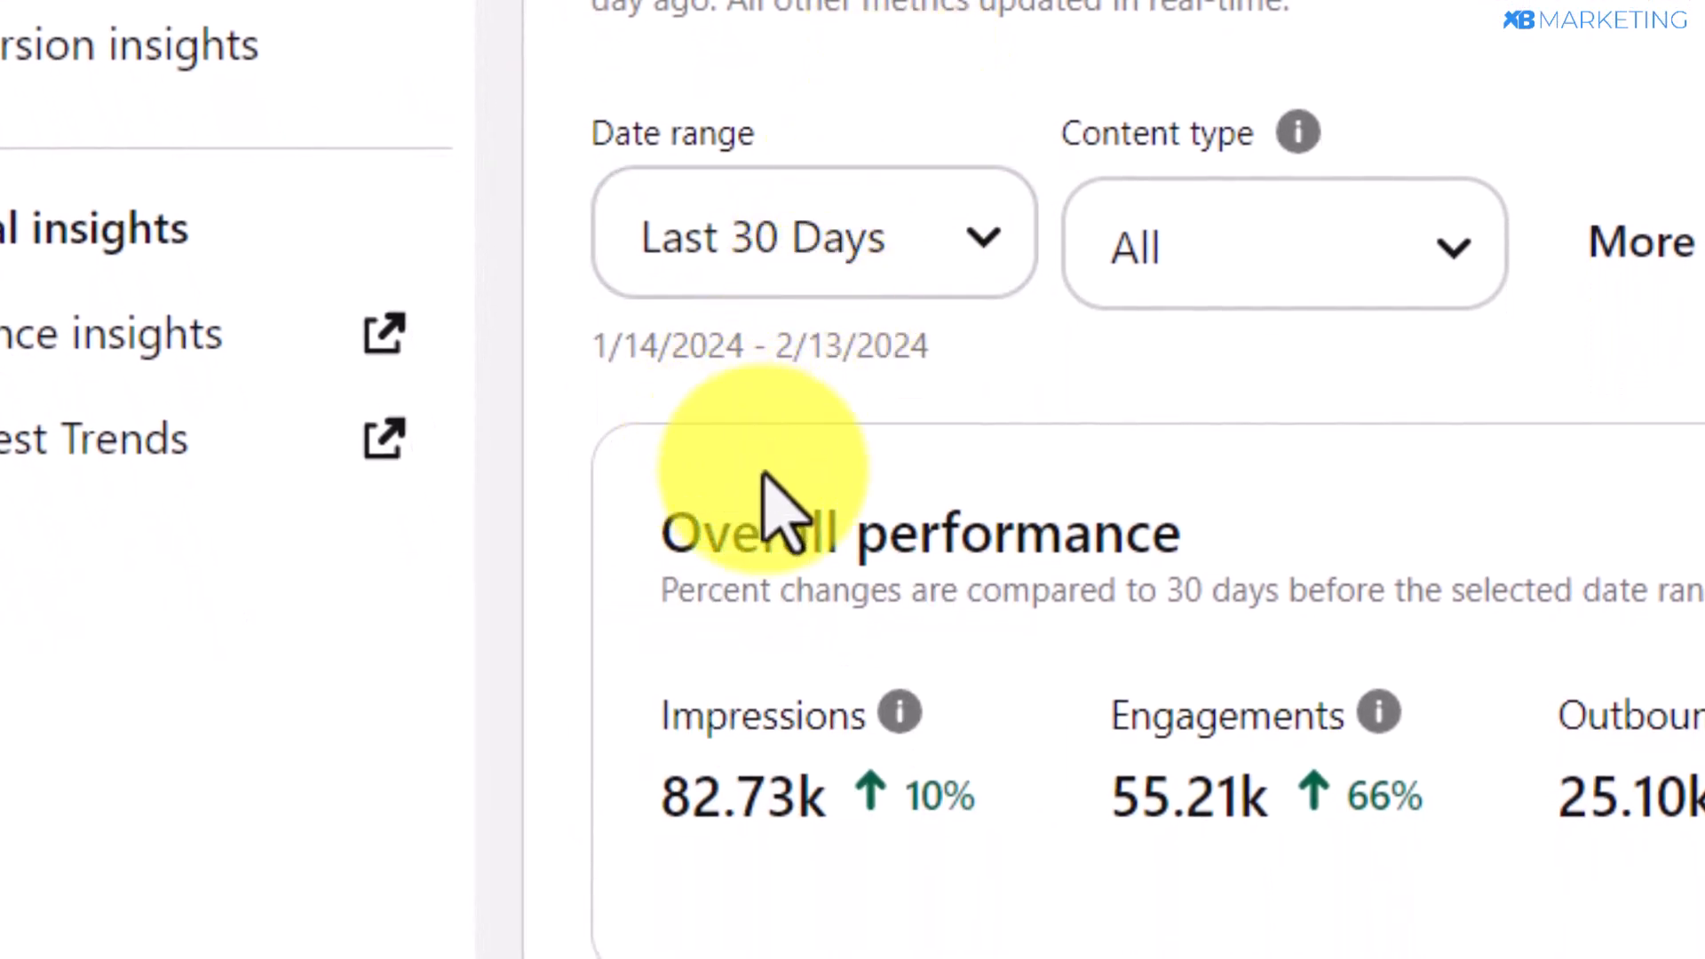
pyautogui.moveTo(906, 708)
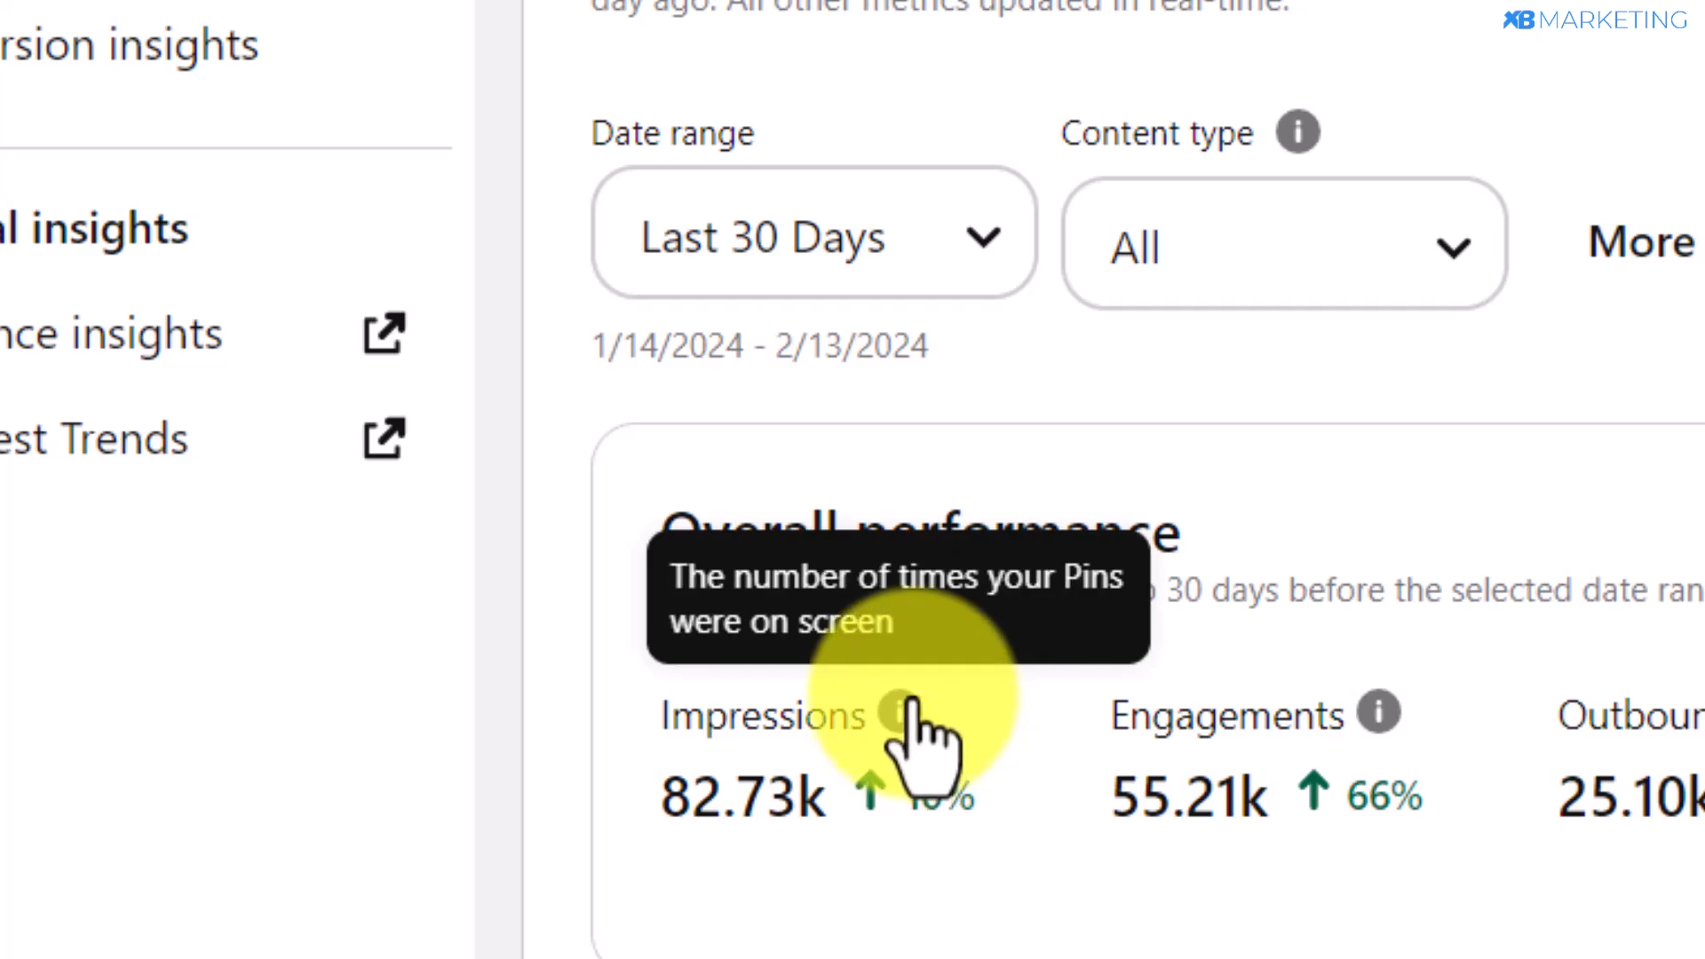
pyautogui.moveTo(1365, 730)
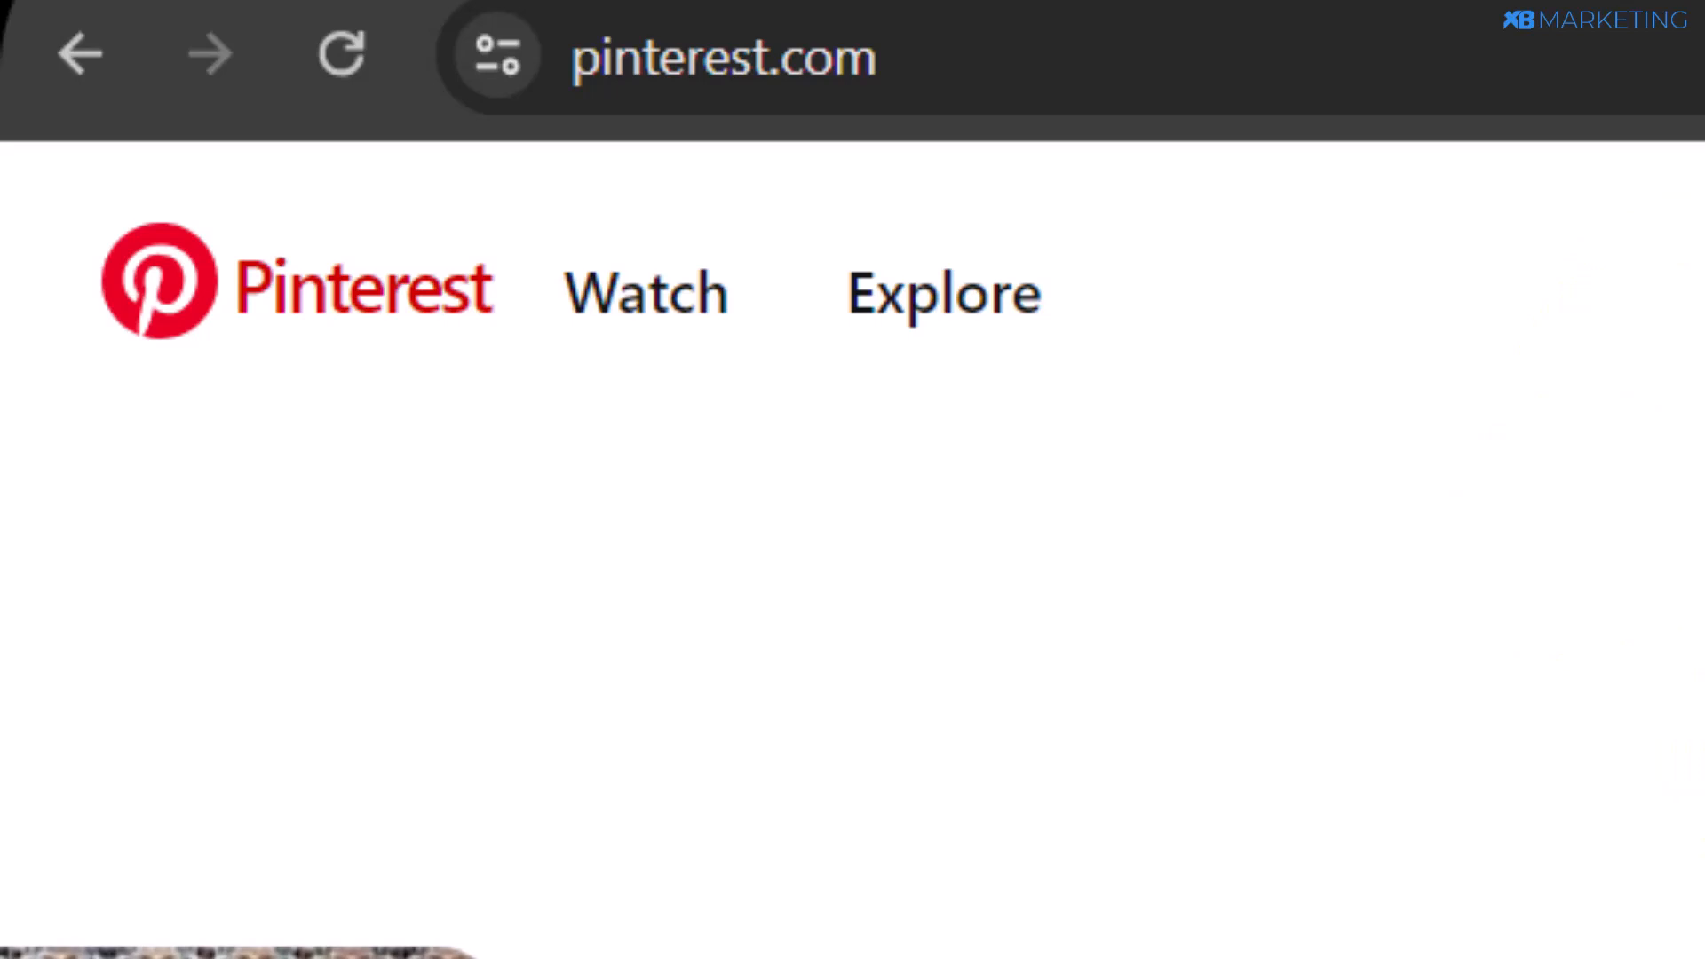
pyautogui.click(1398, 0)
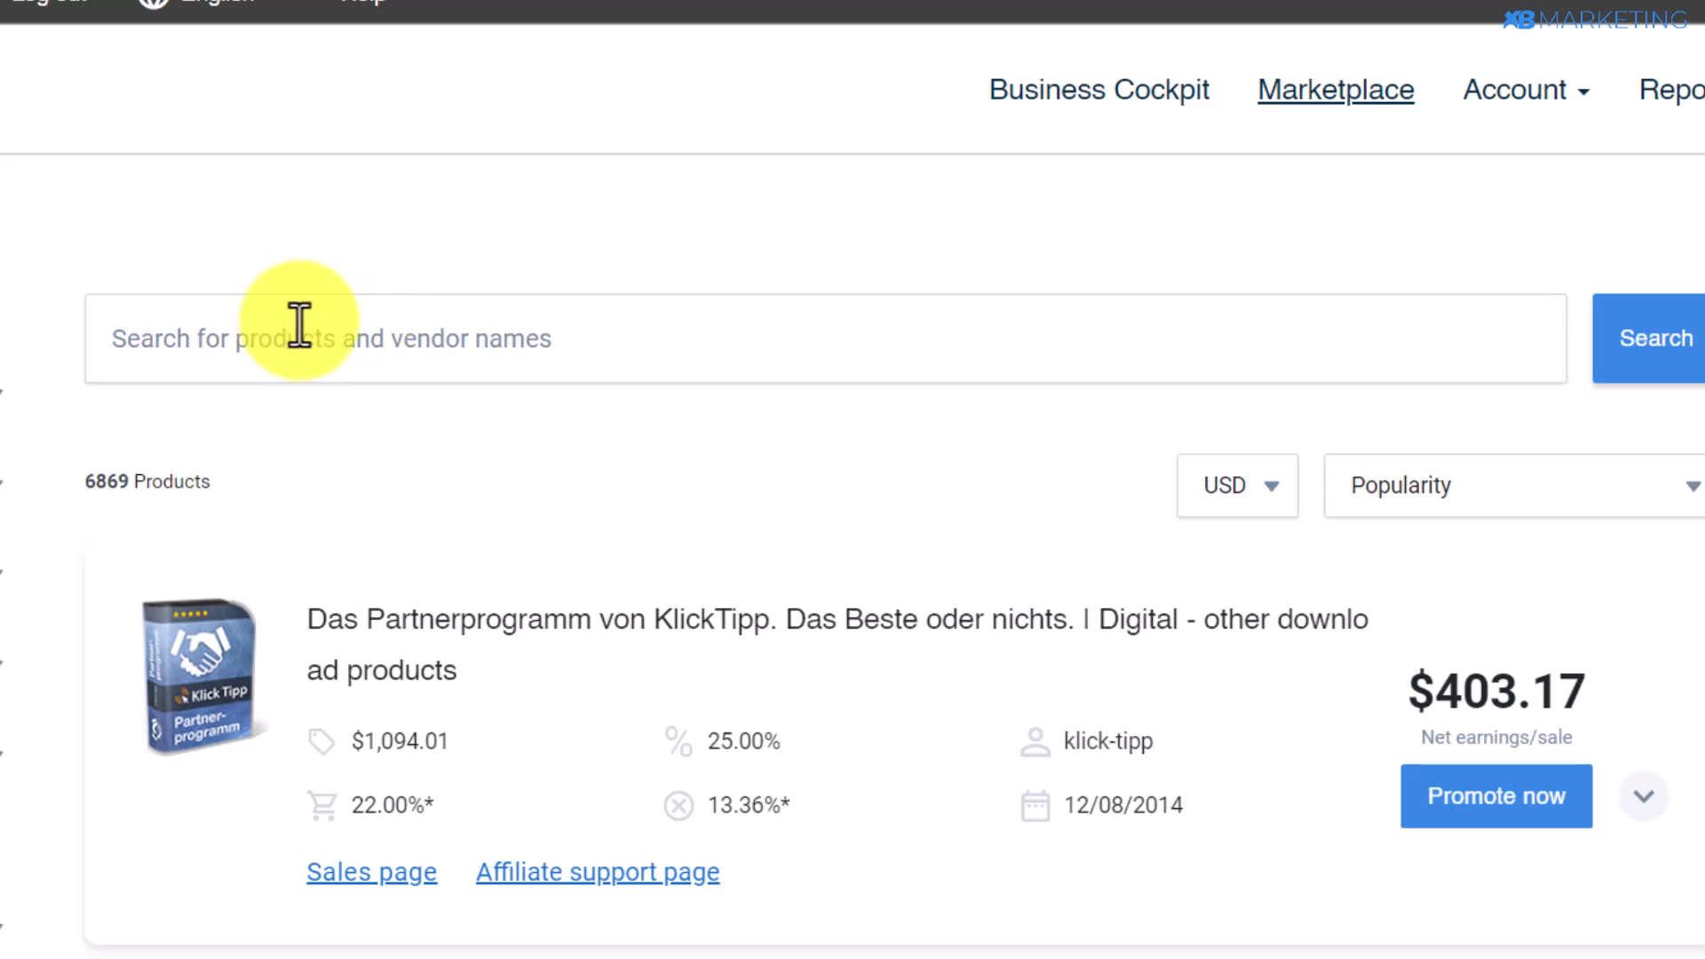
# Search the affiliate marketplace for "dog" and review the listed products' earnings and commissions
pyautogui.click(122, 356)
pyautogui.write('dog')
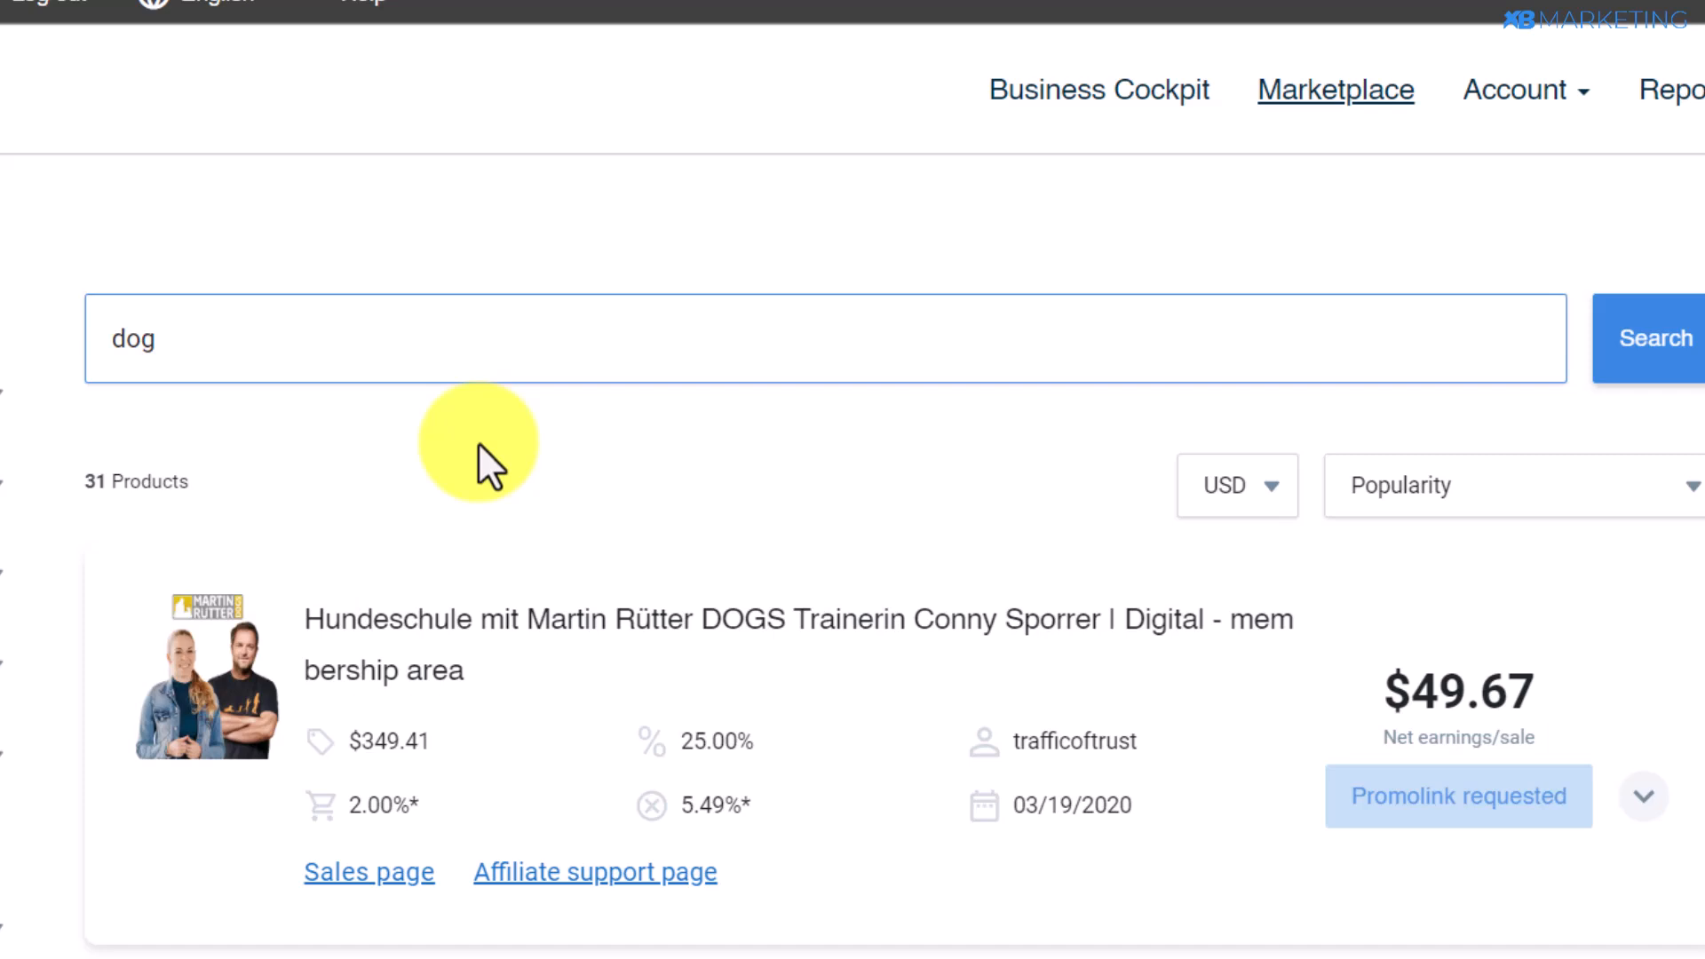
pyautogui.scroll(-5, 478, 442)
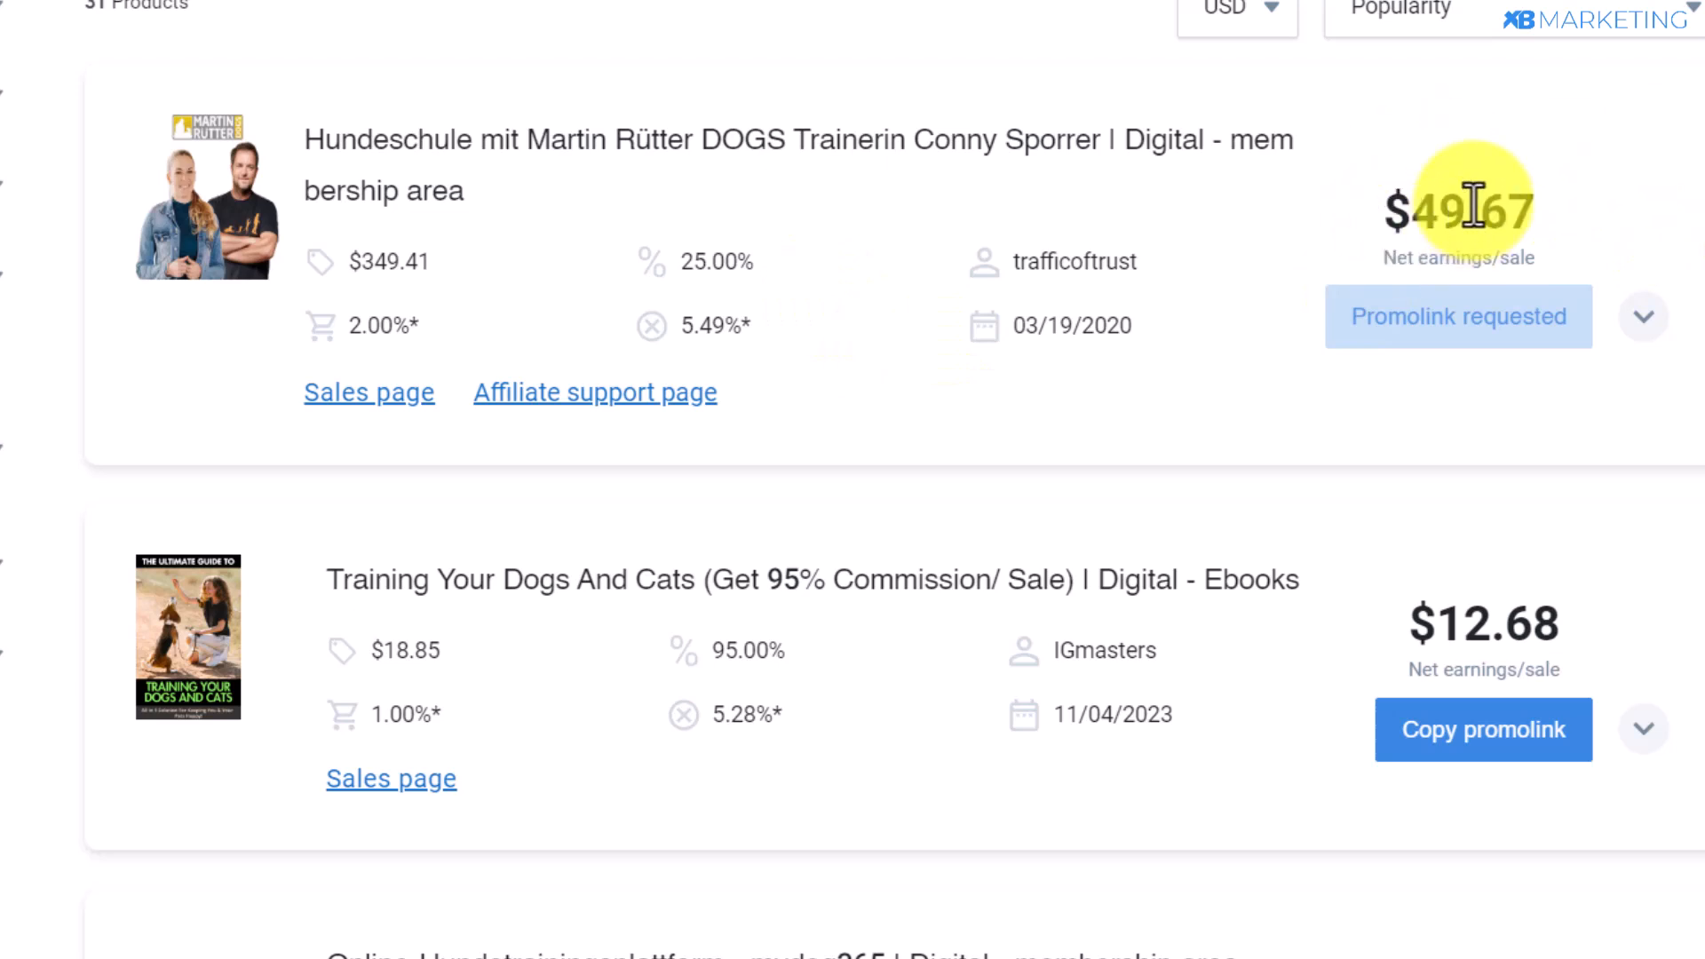
pyautogui.scroll(-3, 1473, 205)
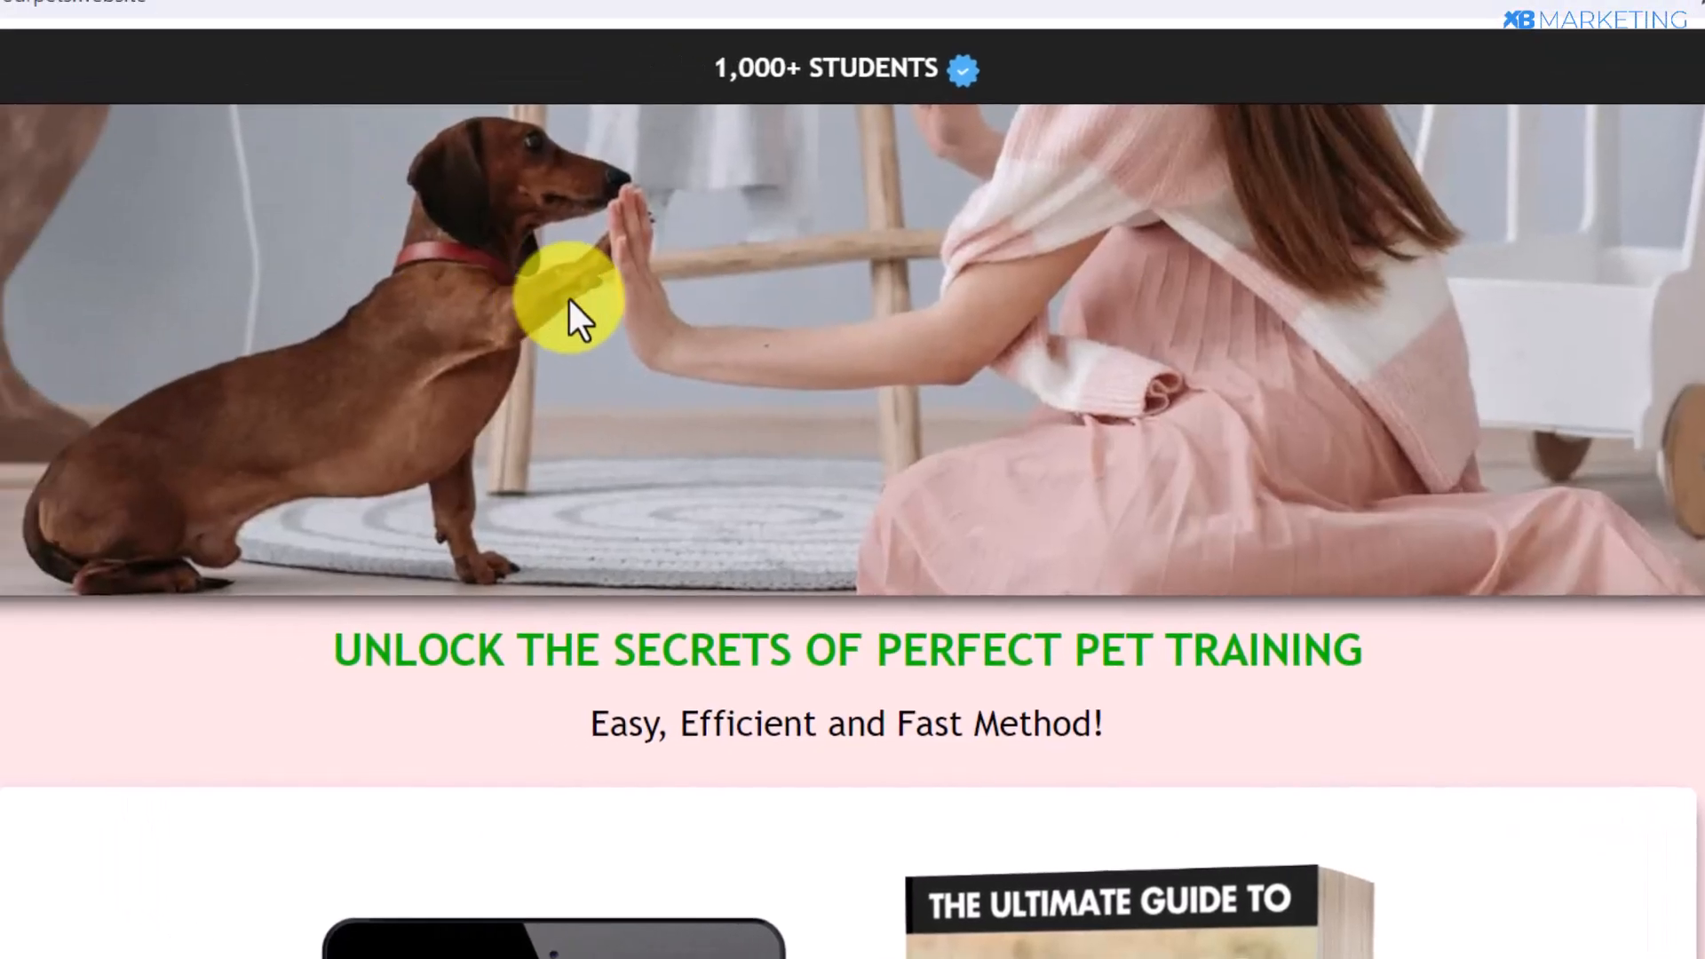
# Examine the Training Your Dogs And Cats ebook's sales page, from its introduction to the guarantee and order section
pyautogui.scroll(-8, 739, 355)
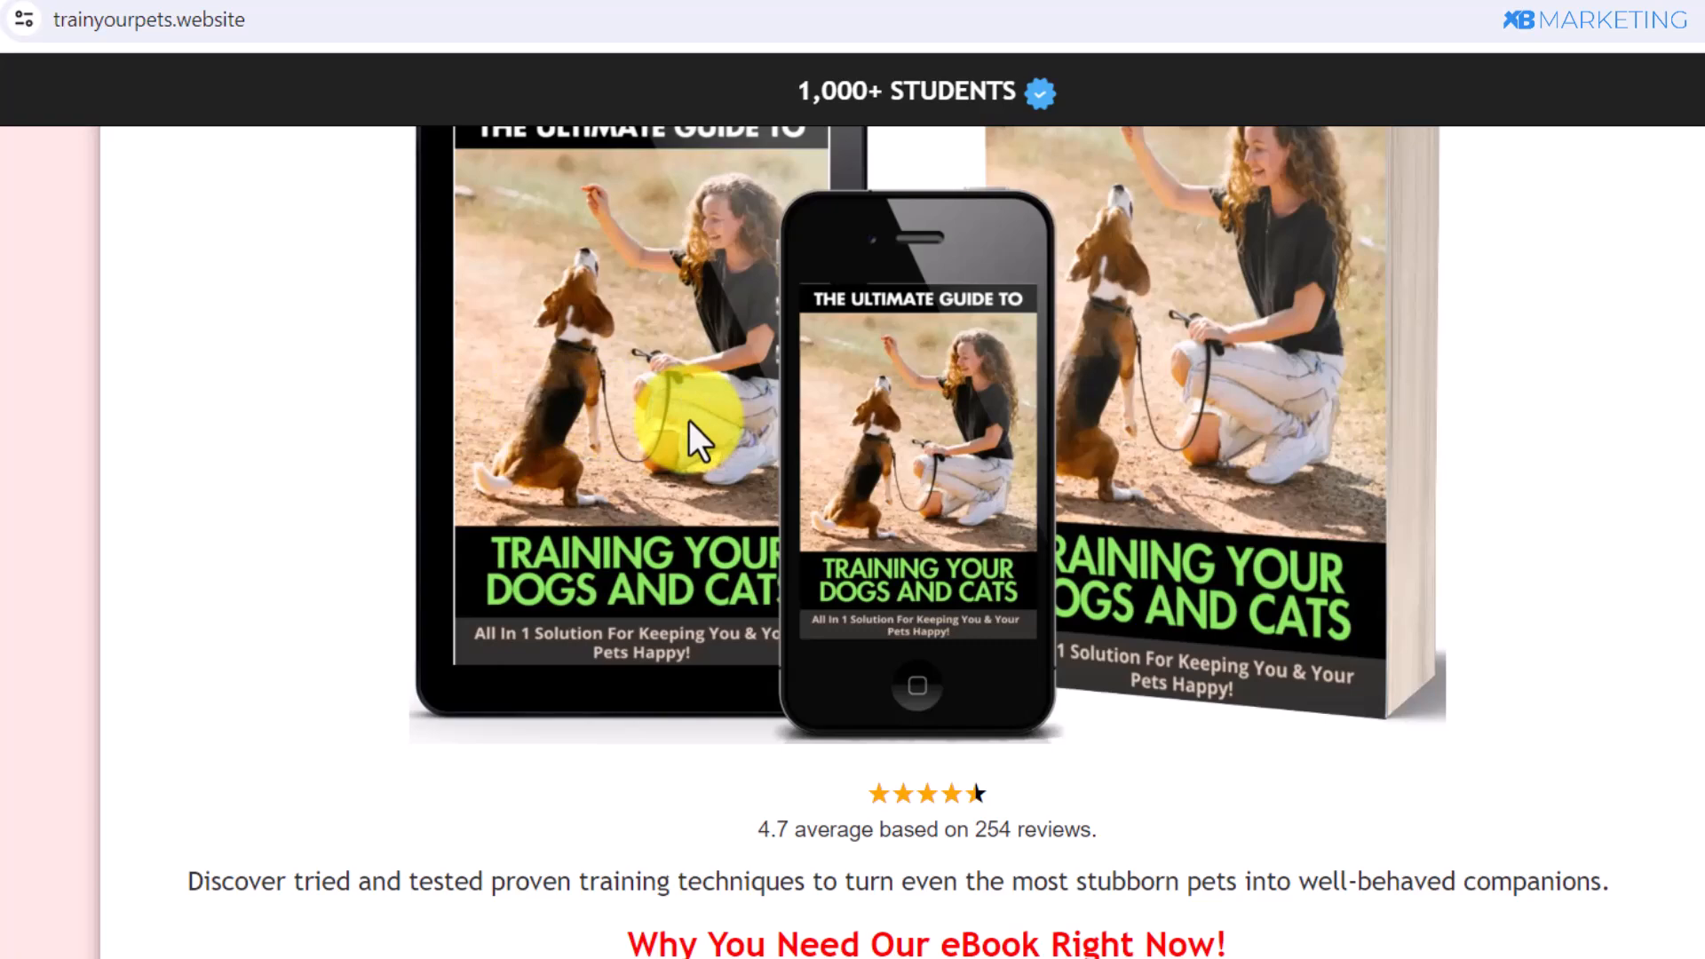
pyautogui.scroll(-12, 690, 421)
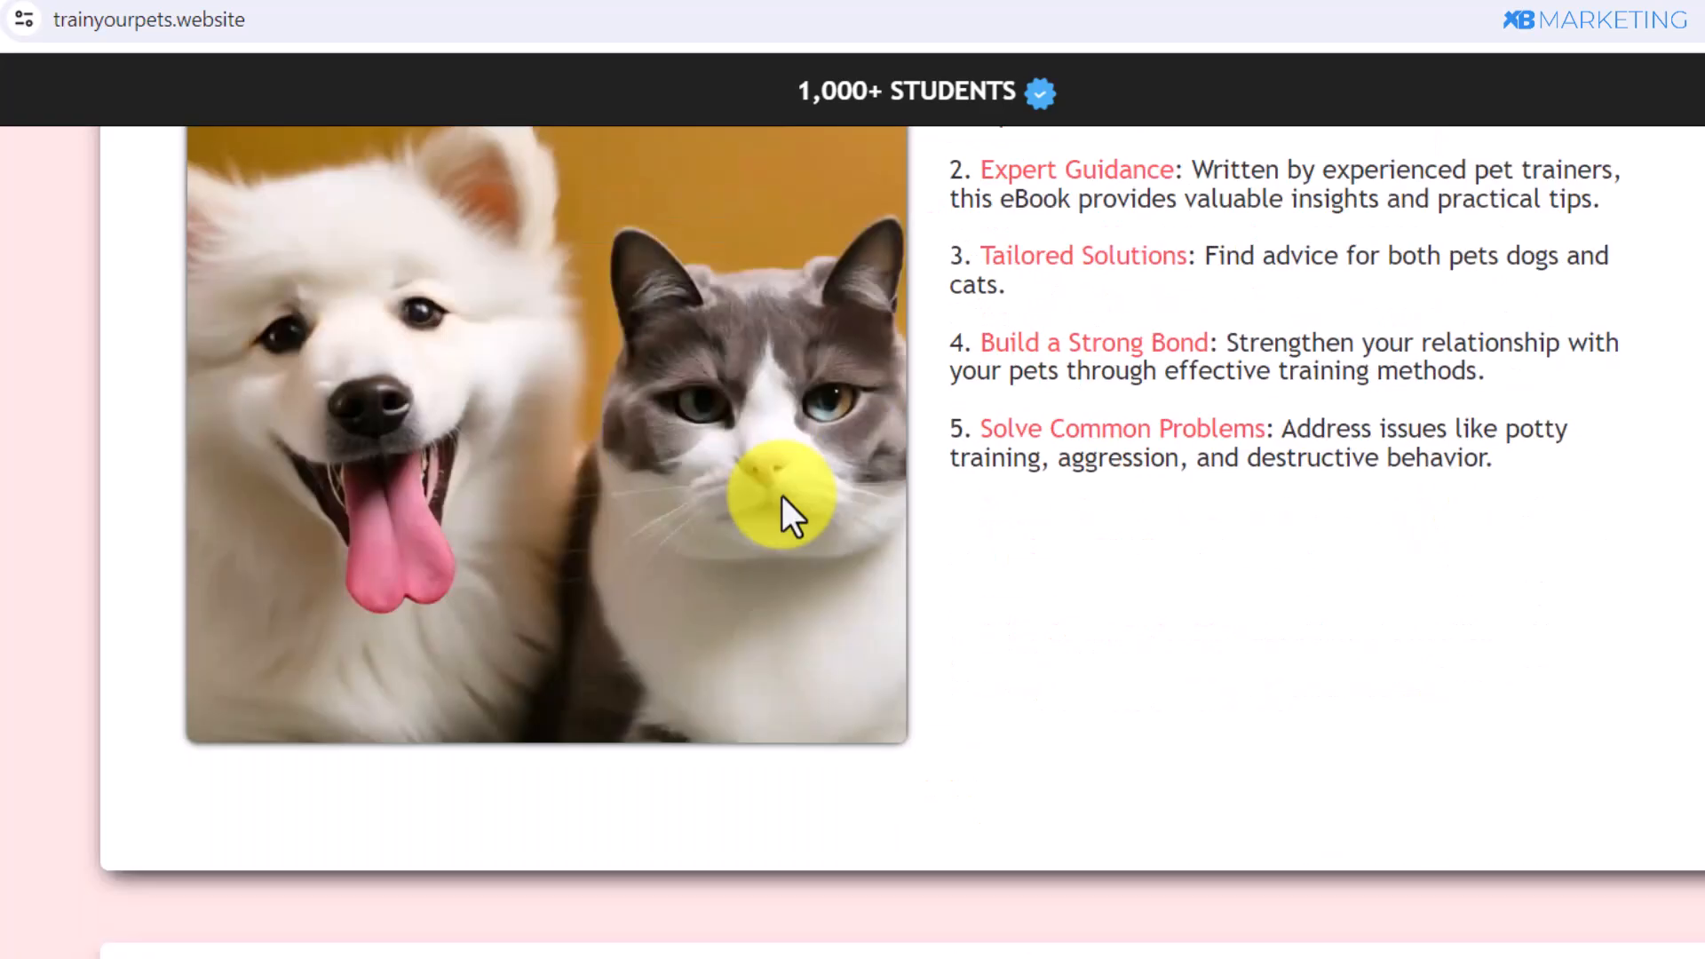
pyautogui.scroll(-15, 782, 496)
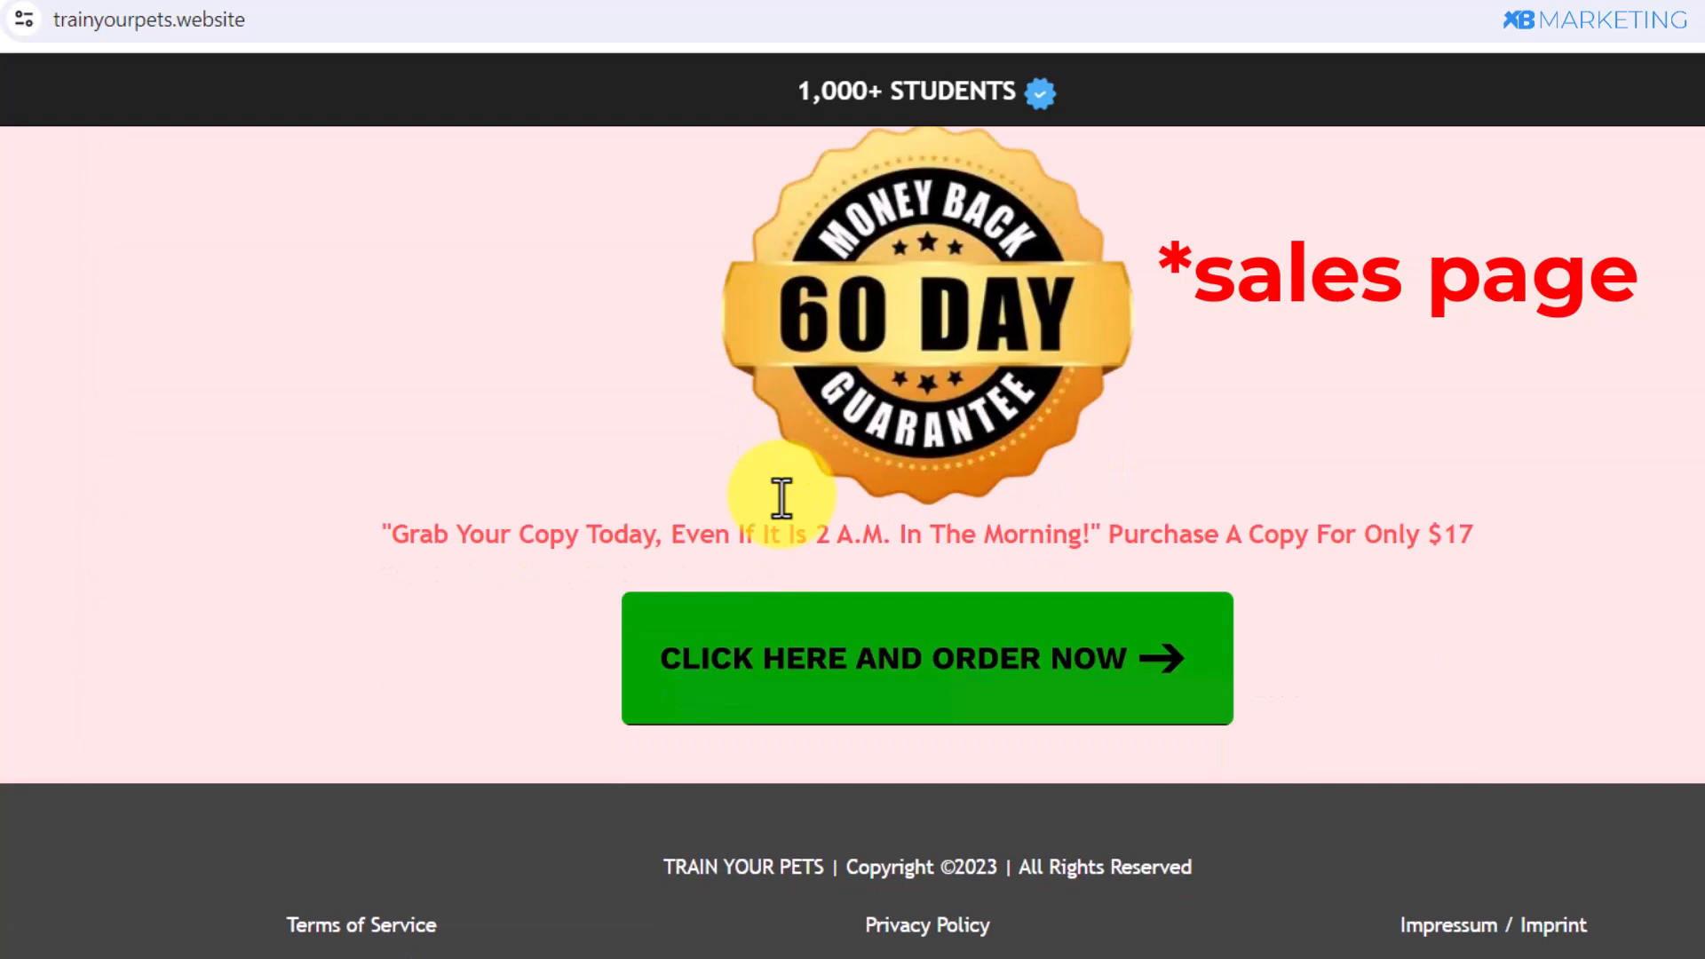
pyautogui.scroll(10, 781, 495)
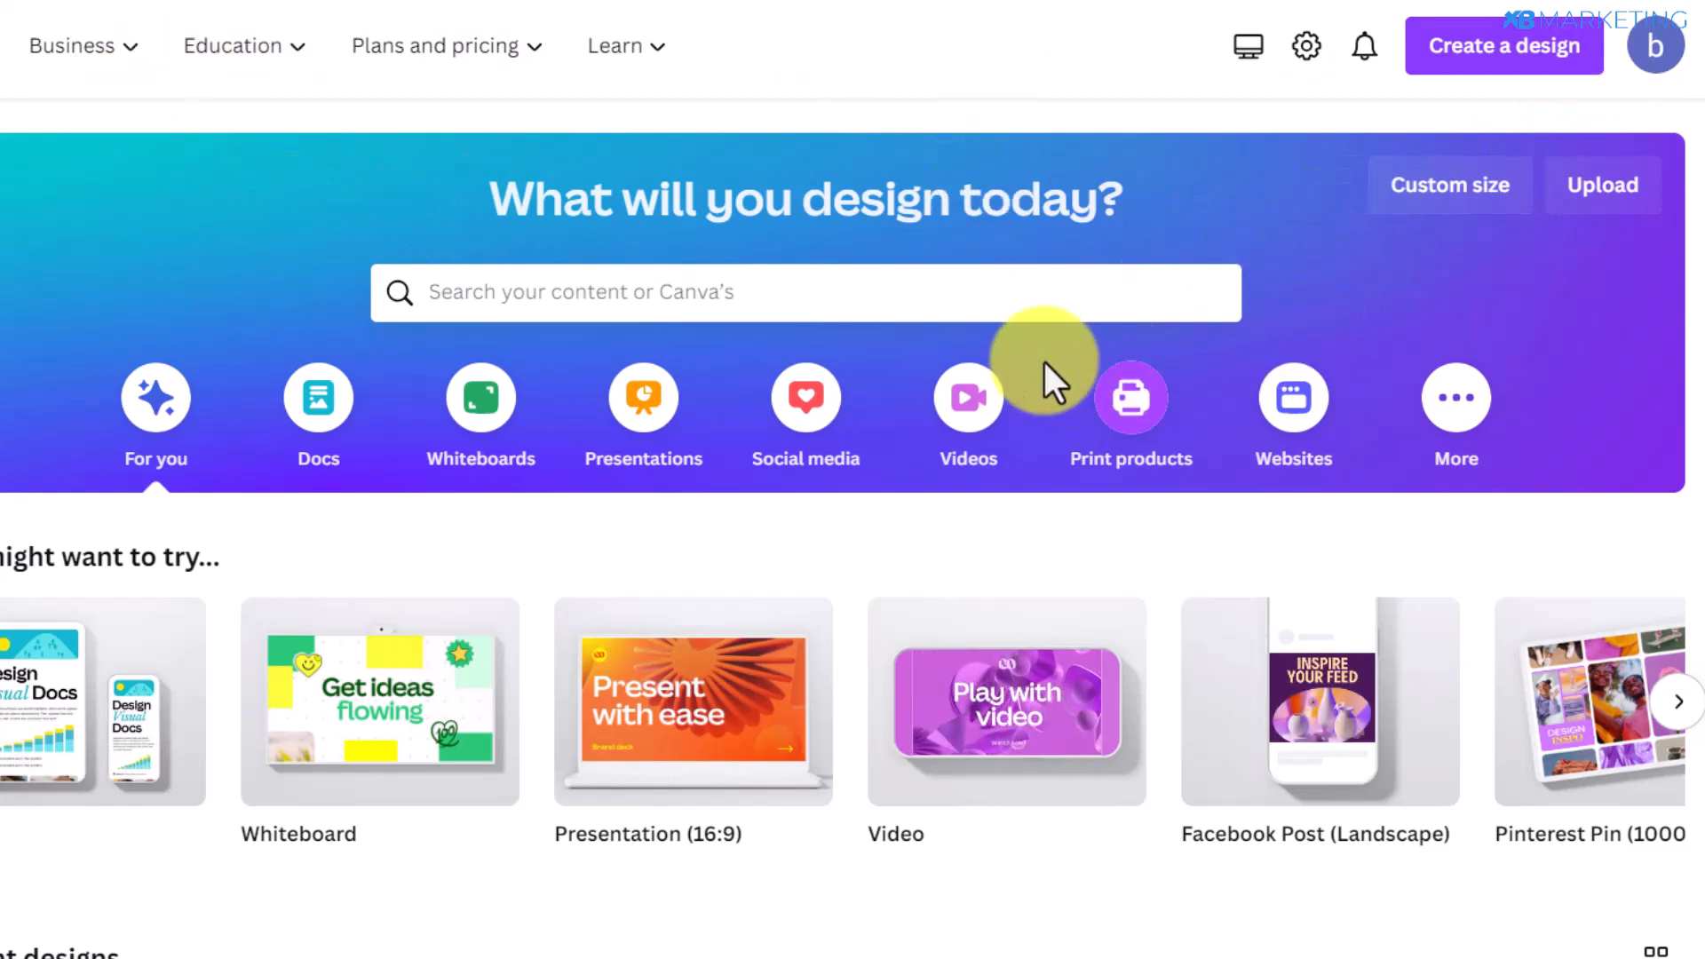
# Create a blank Pinterest Pin (1000 × 1500 px) social media design in Canva and apply the recently used New Product soap template
pyautogui.click(806, 434)
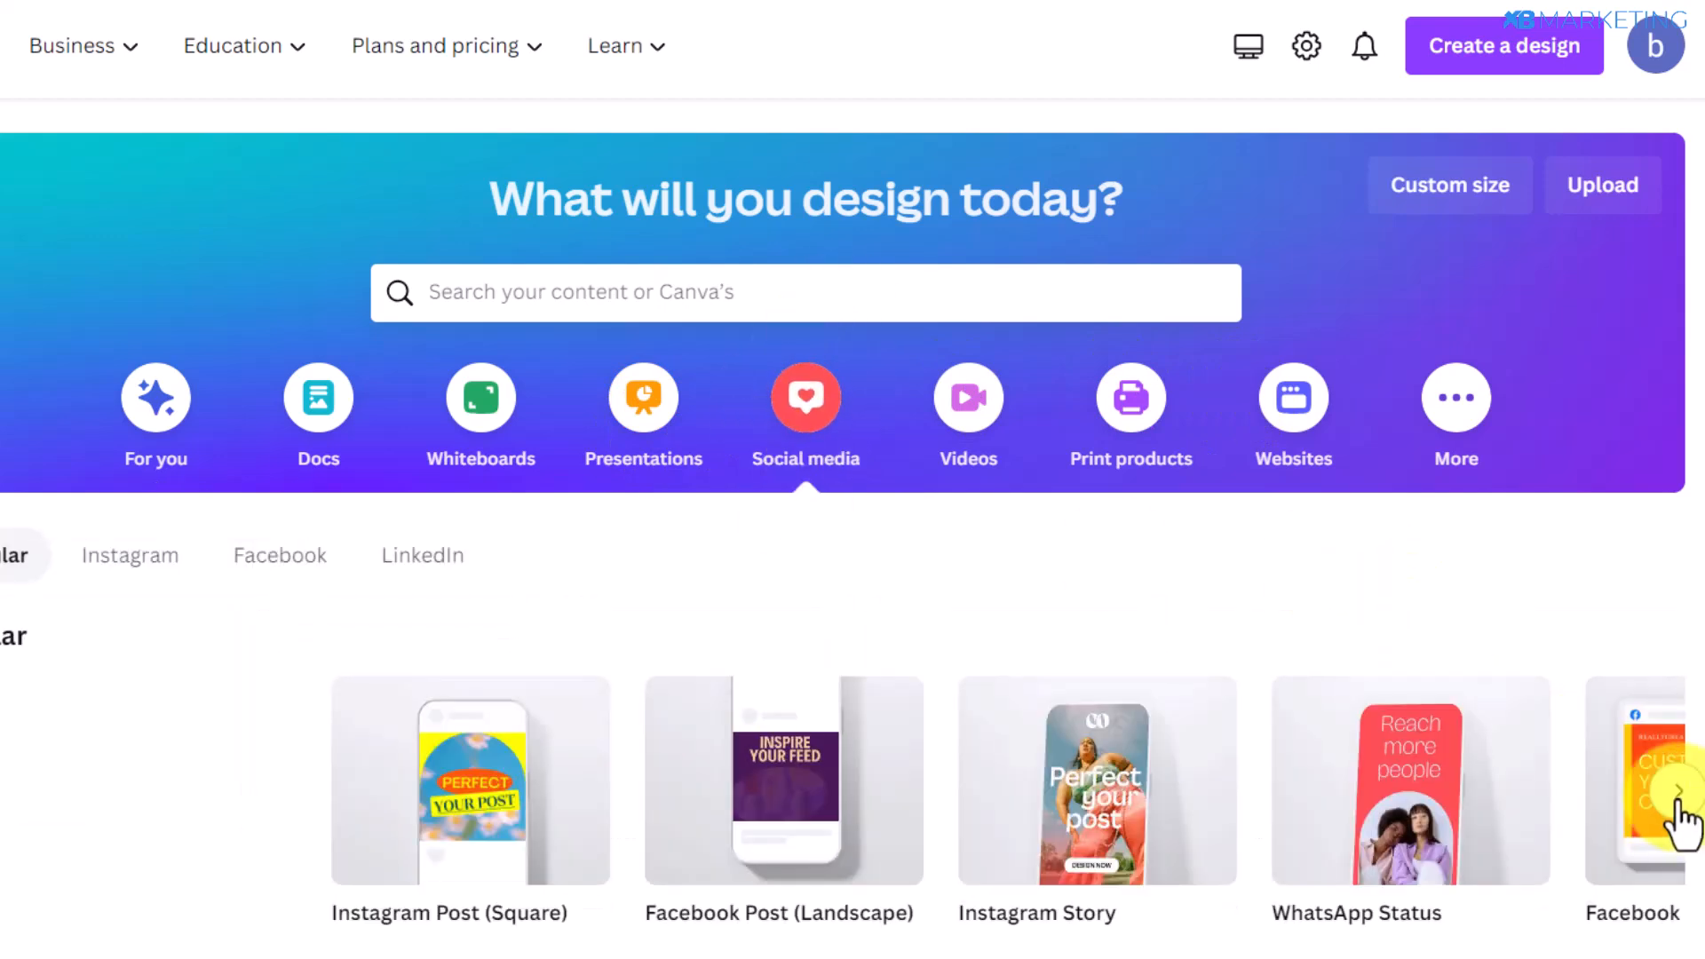
pyautogui.click(1678, 795)
pyautogui.click(1676, 797)
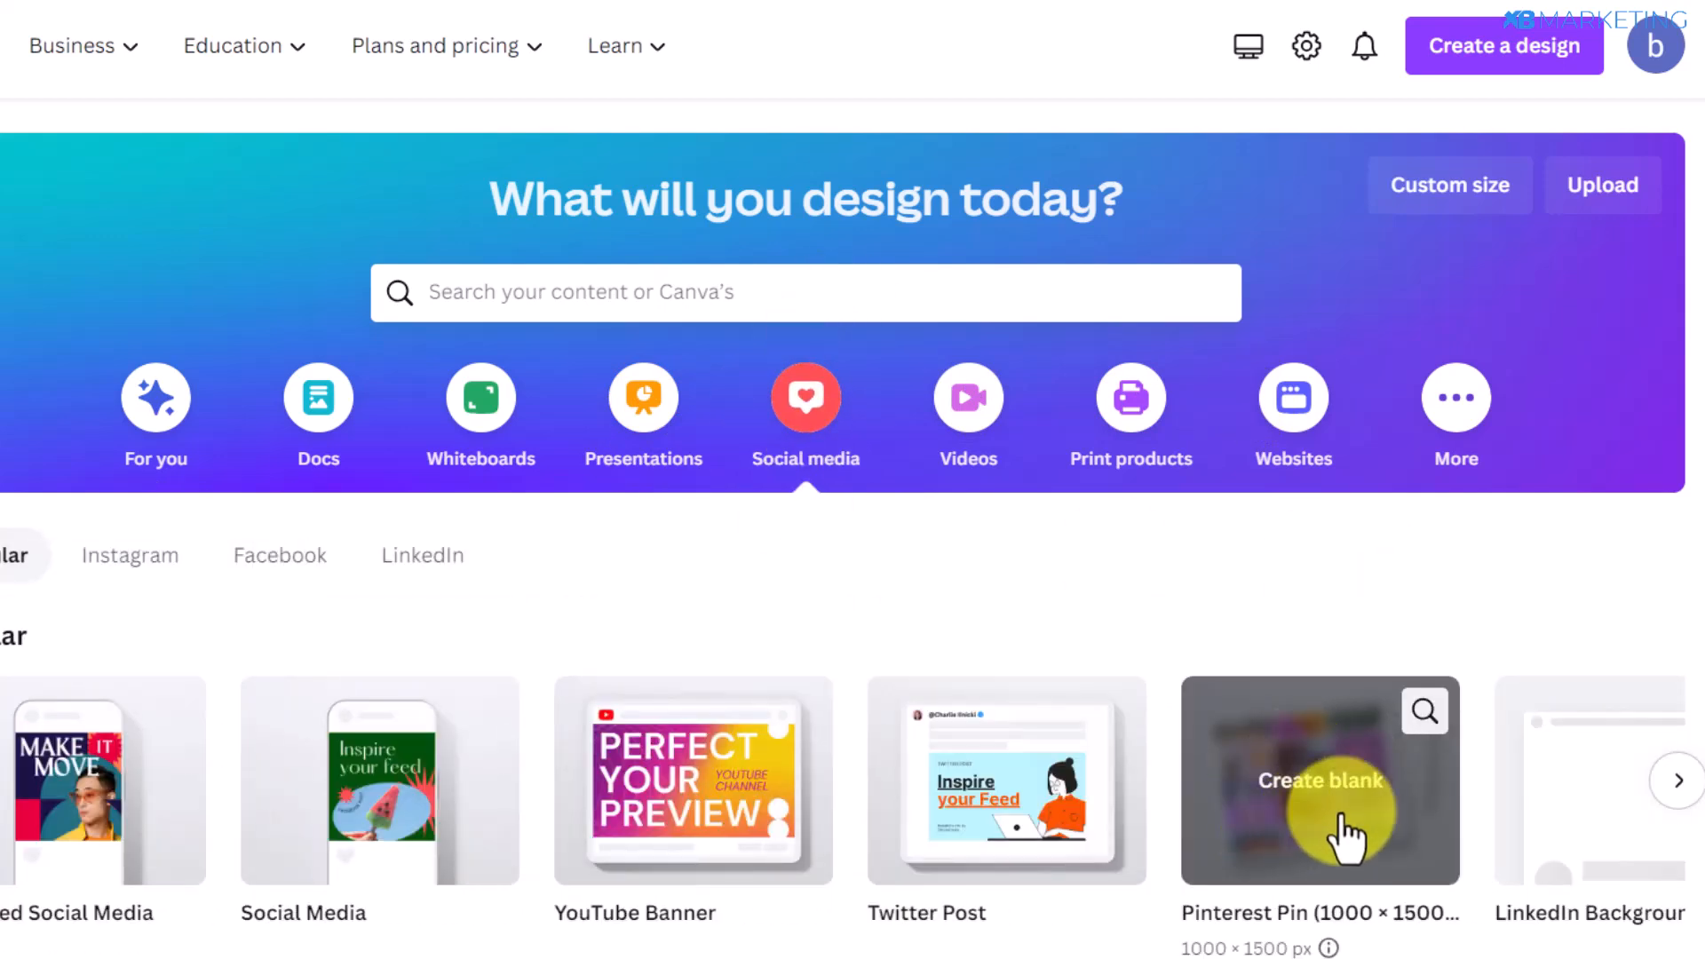
pyautogui.click(1299, 789)
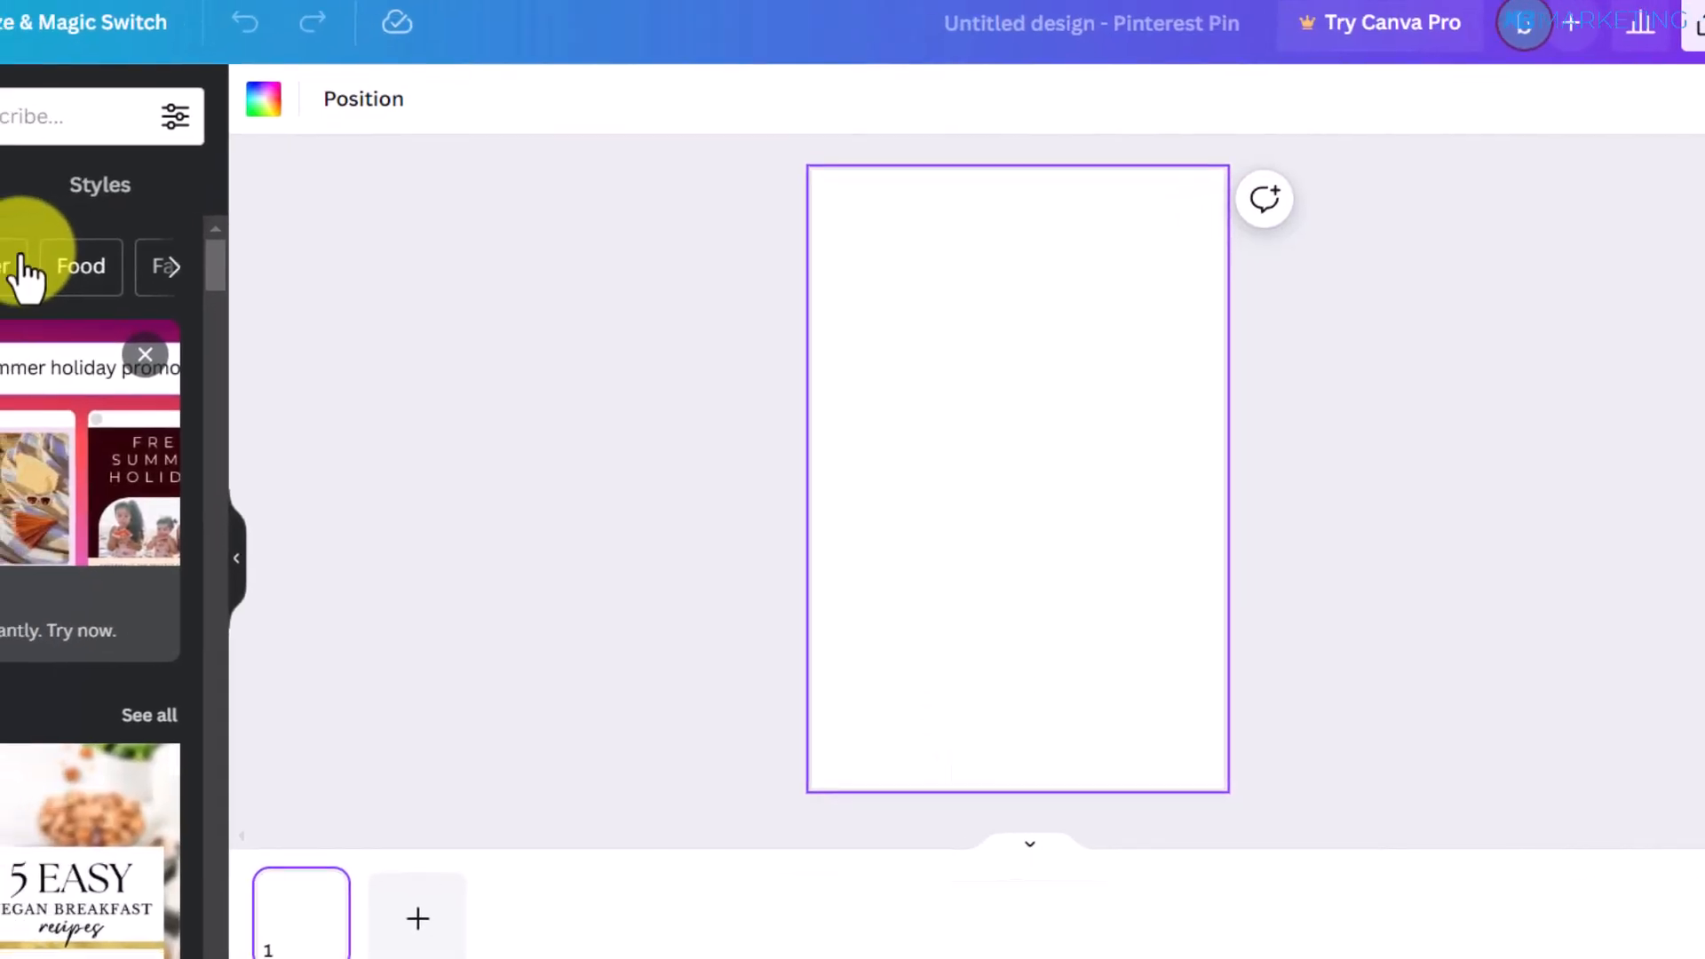
pyautogui.scroll(-5, 227, 266)
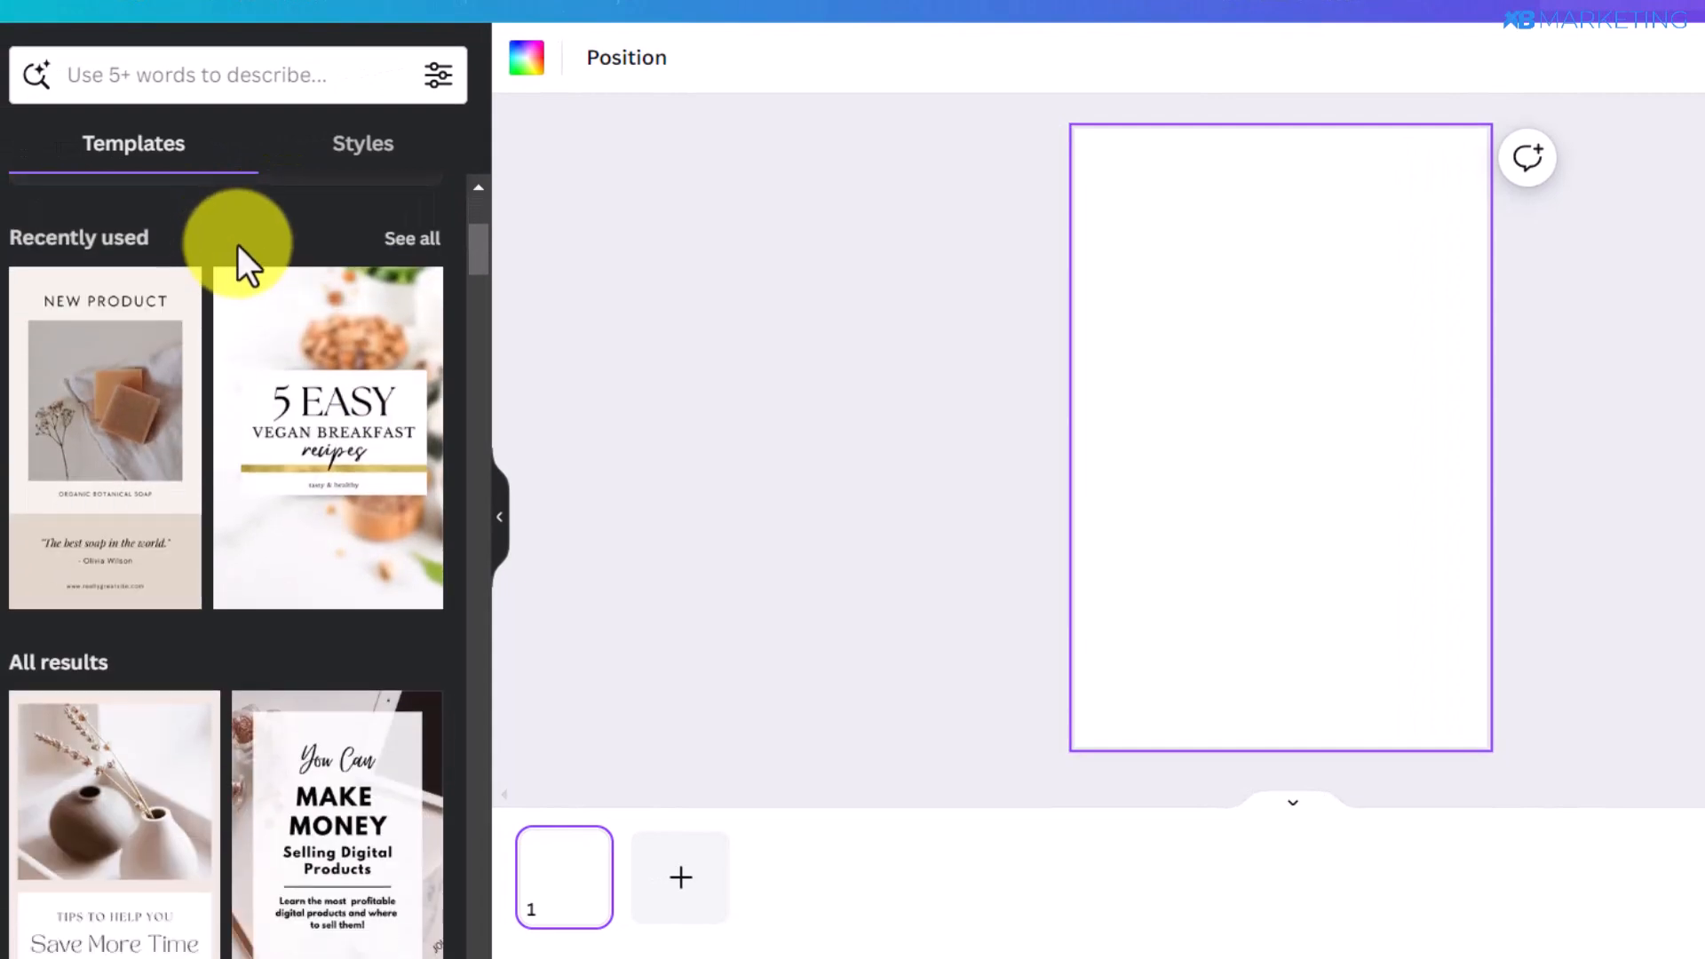
pyautogui.click(107, 391)
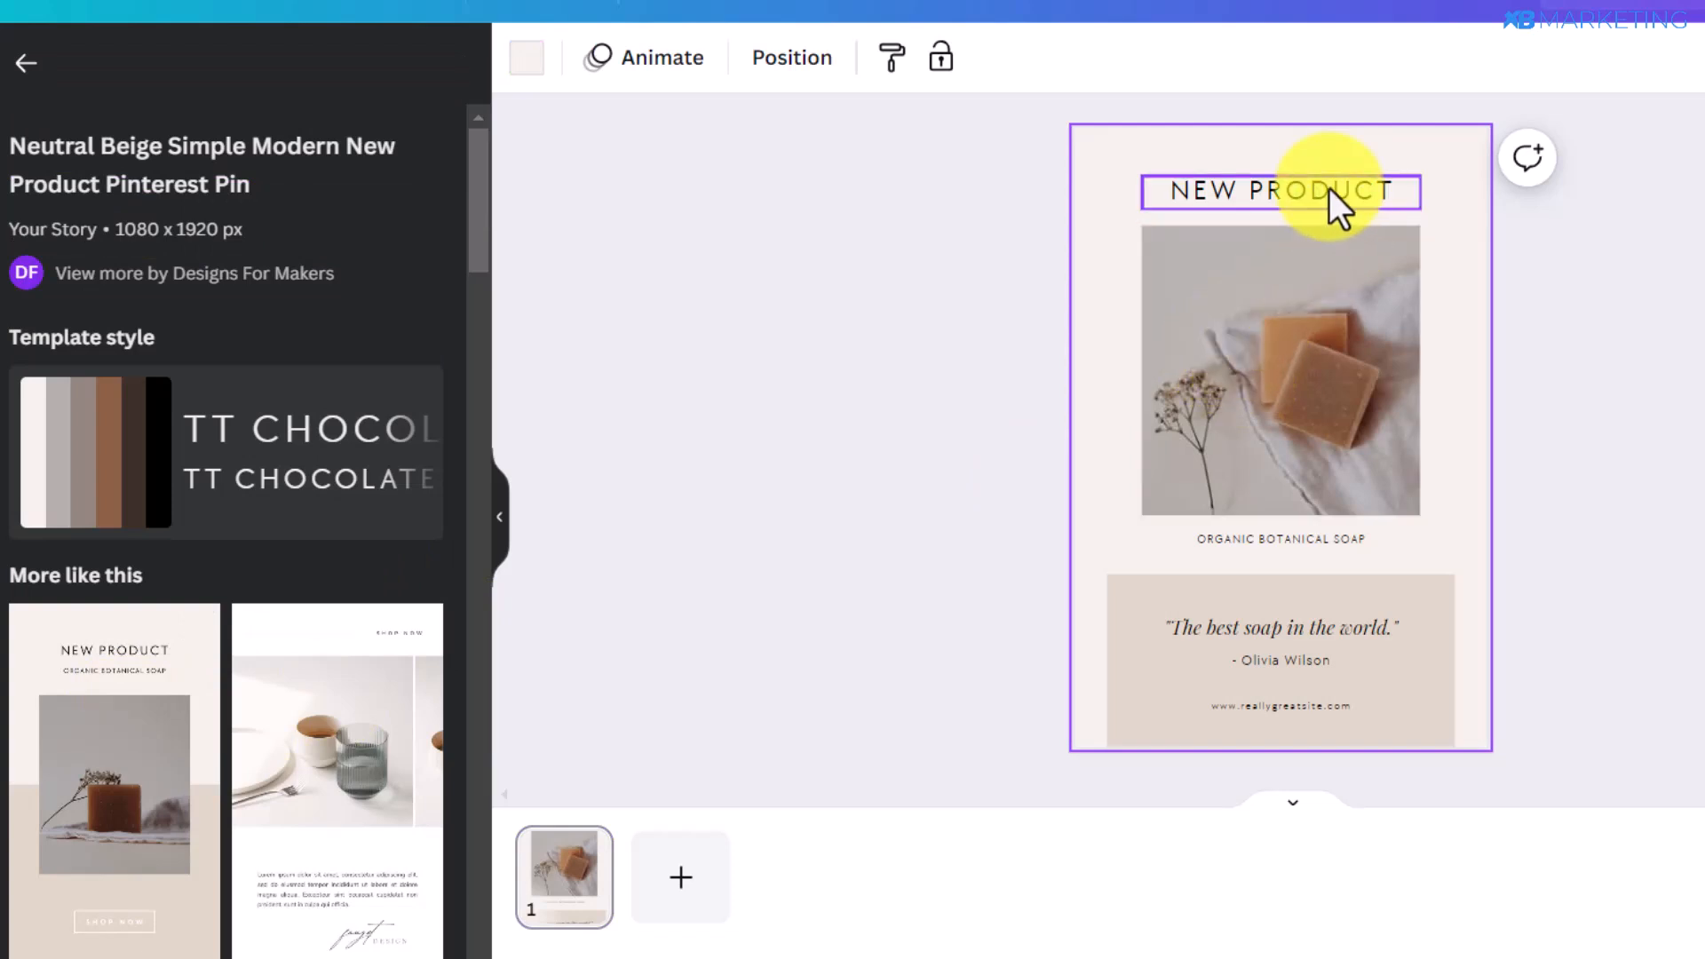
# Replace the pin's heading with "DOG TRAINING TIPS" and widen its text box so it fits on one line
pyautogui.click(1281, 192)
pyautogui.click(1281, 192)
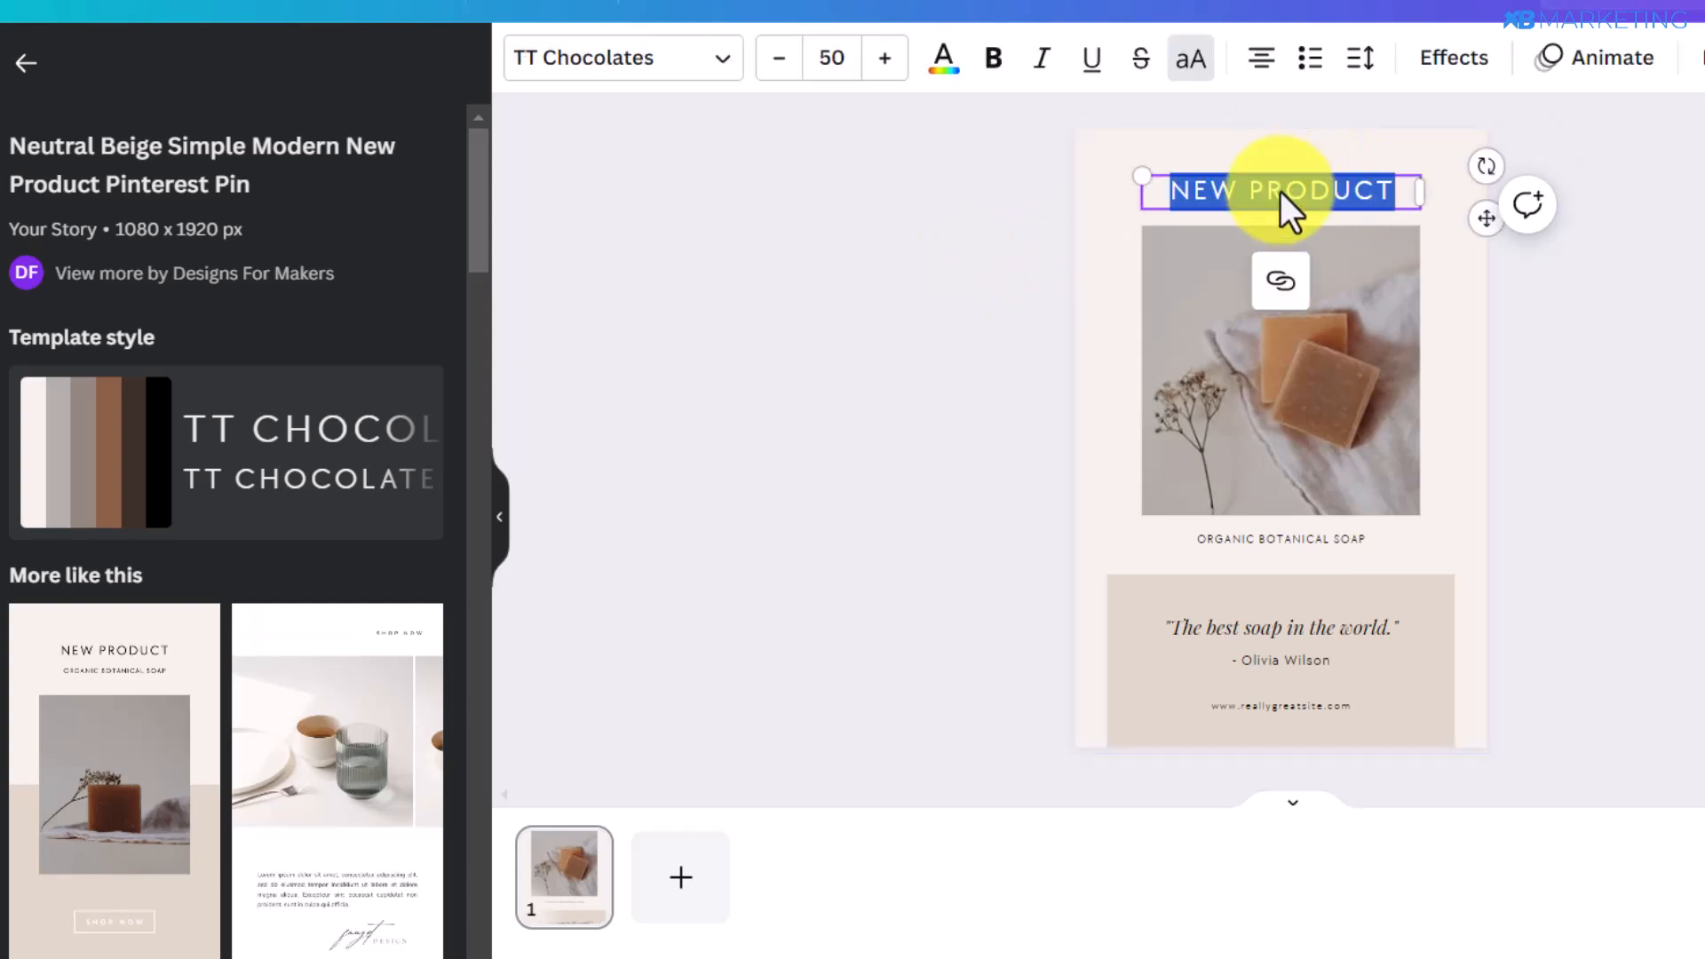
pyautogui.write('DOG TRAINING TIPS')
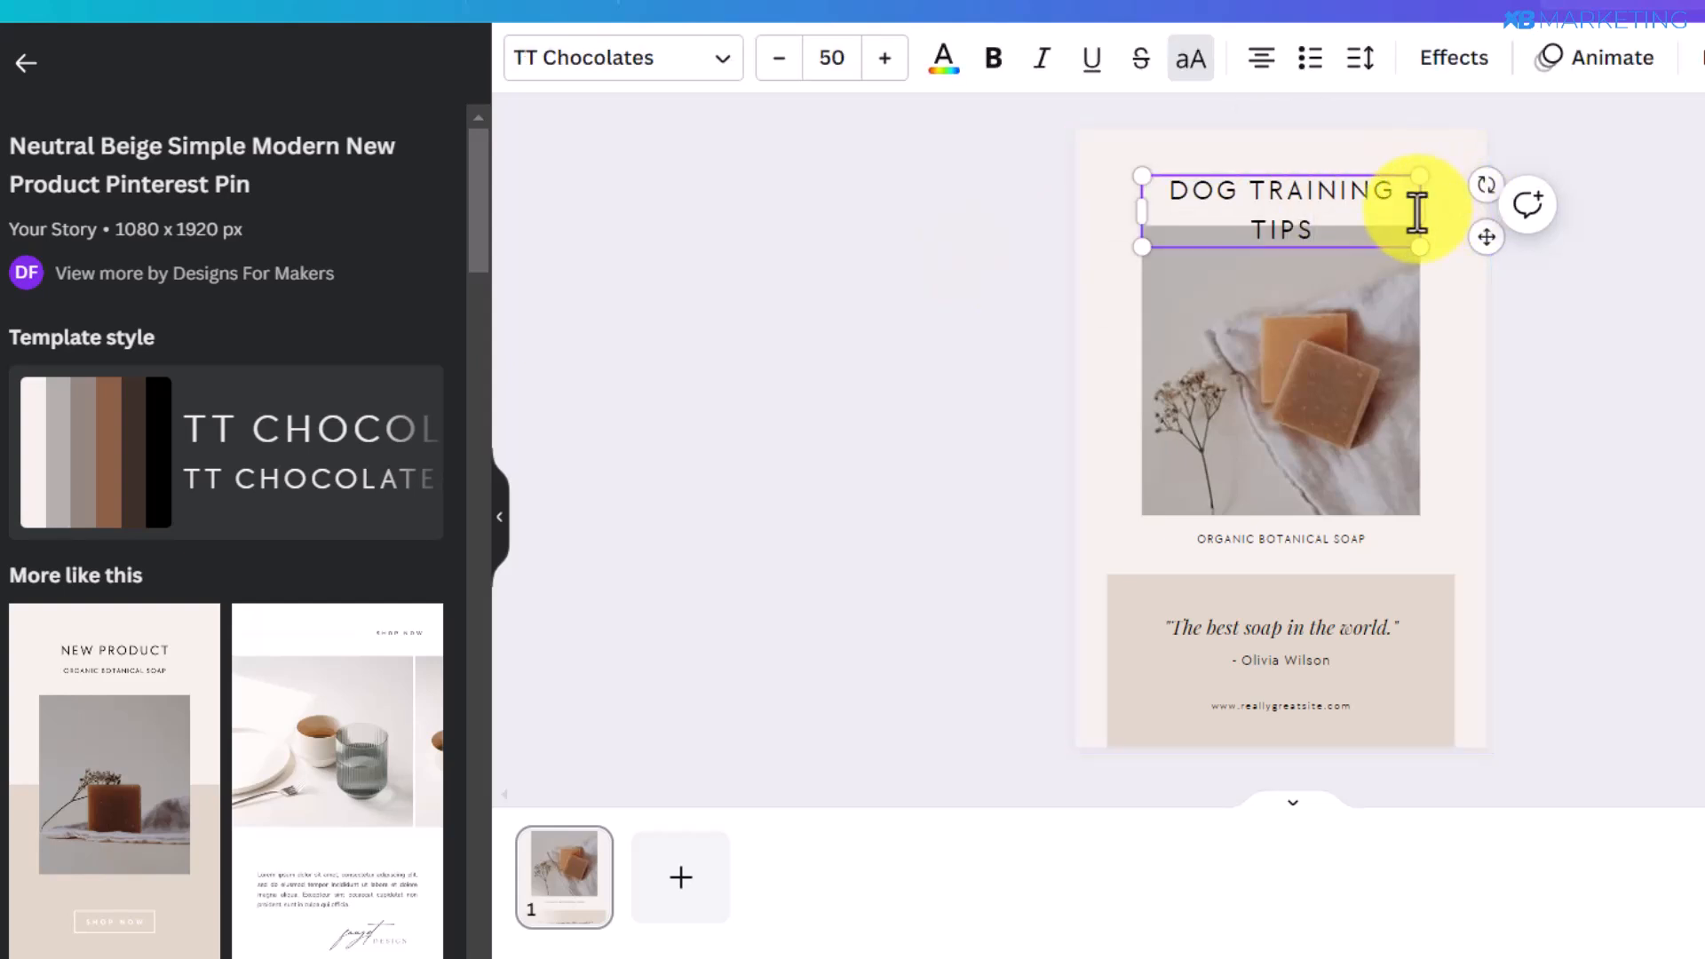
pyautogui.moveTo(1443, 204); pyautogui.dragTo(1447, 192)
# Delete the "ORGANIC BOTANICAL SOAP" caption and the website address from the pin
pyautogui.click(1290, 536)
pyautogui.press('Delete')
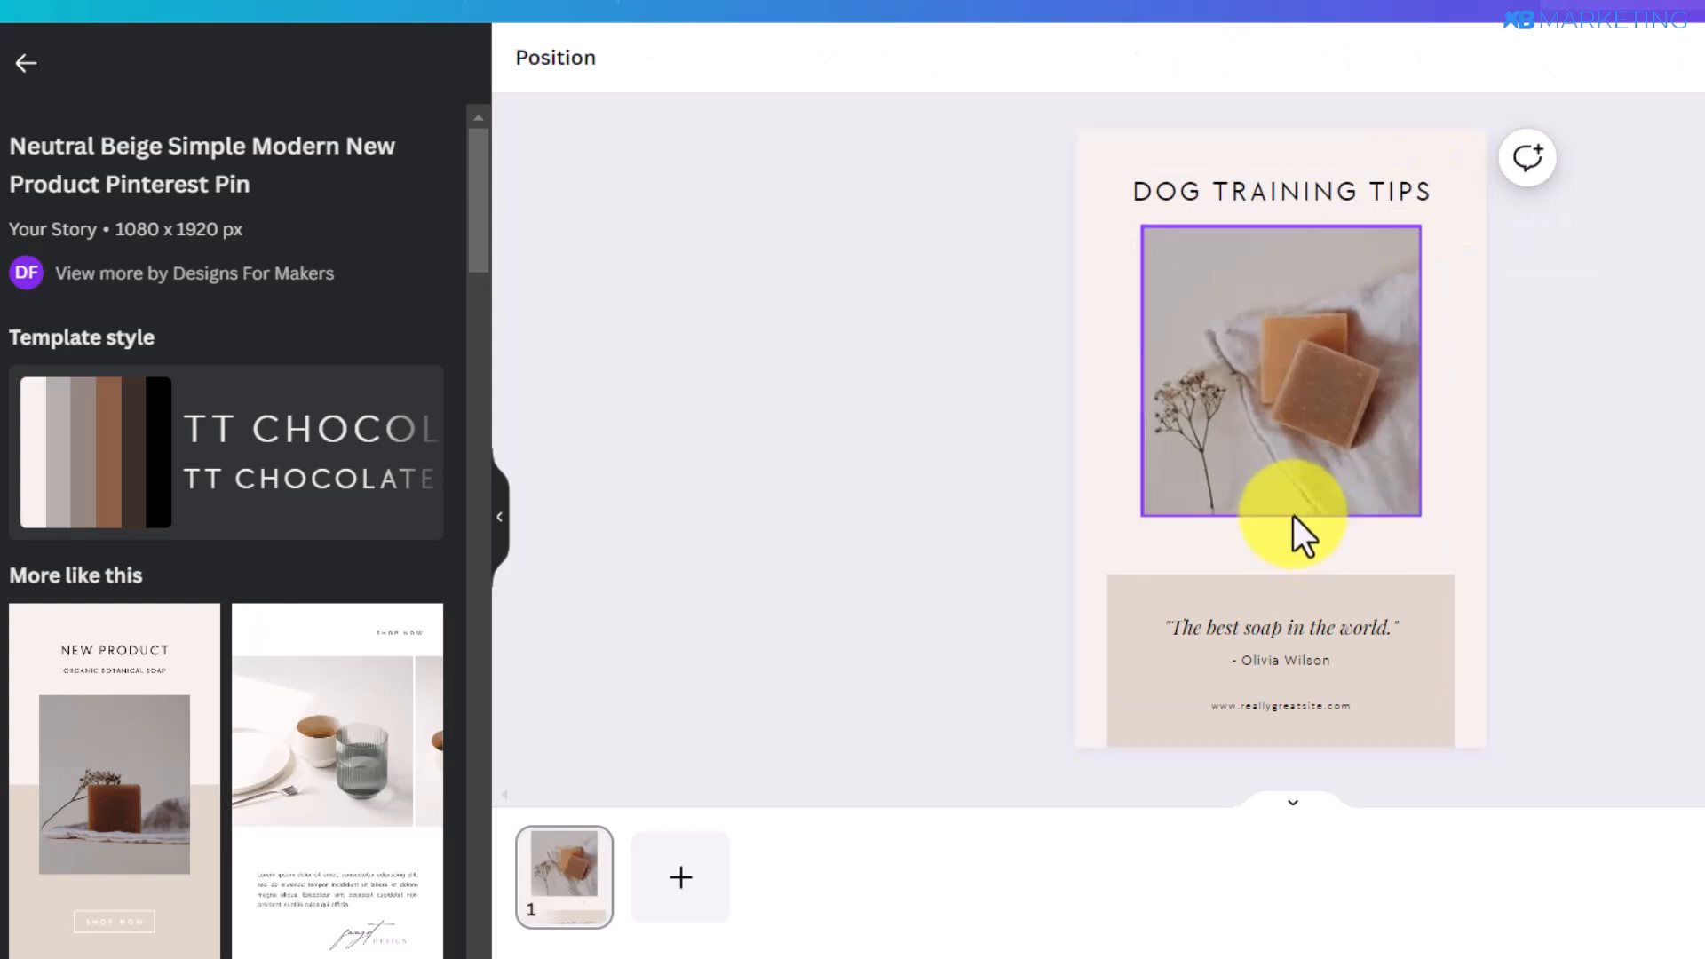
pyautogui.press('Delete')
pyautogui.click(1105, 350)
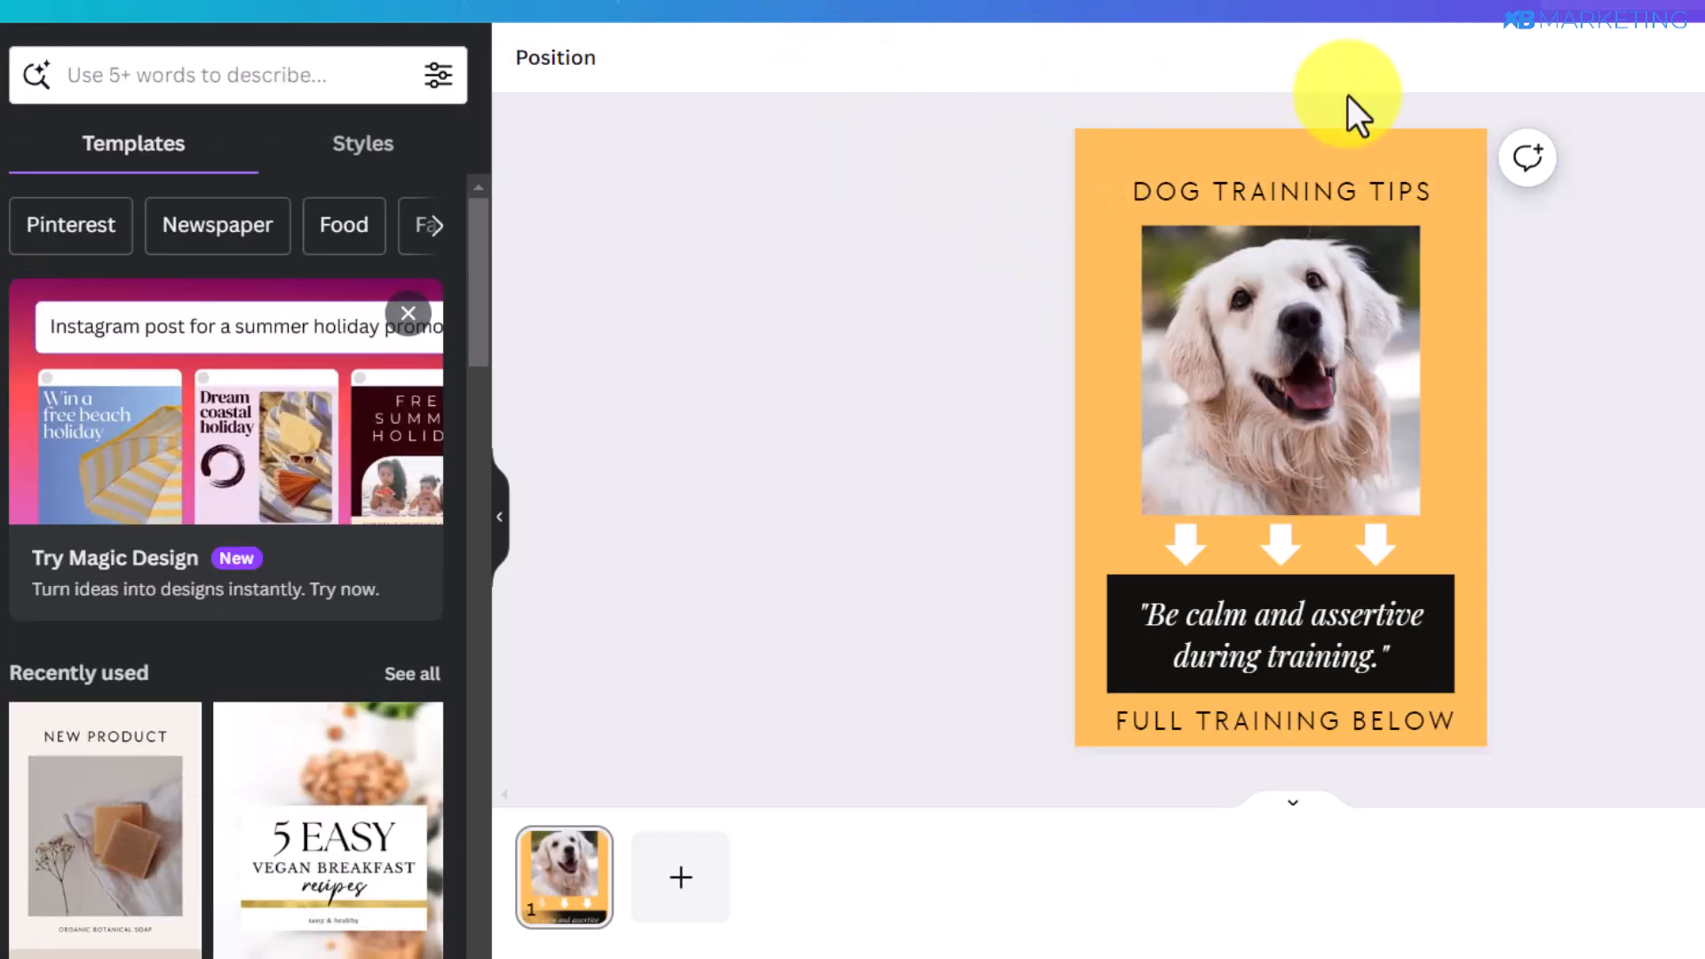
# Look over the heading, dog photo and quote text of the finished example pin
pyautogui.click(1253, 196)
pyautogui.click(1271, 338)
pyautogui.click(1215, 635)
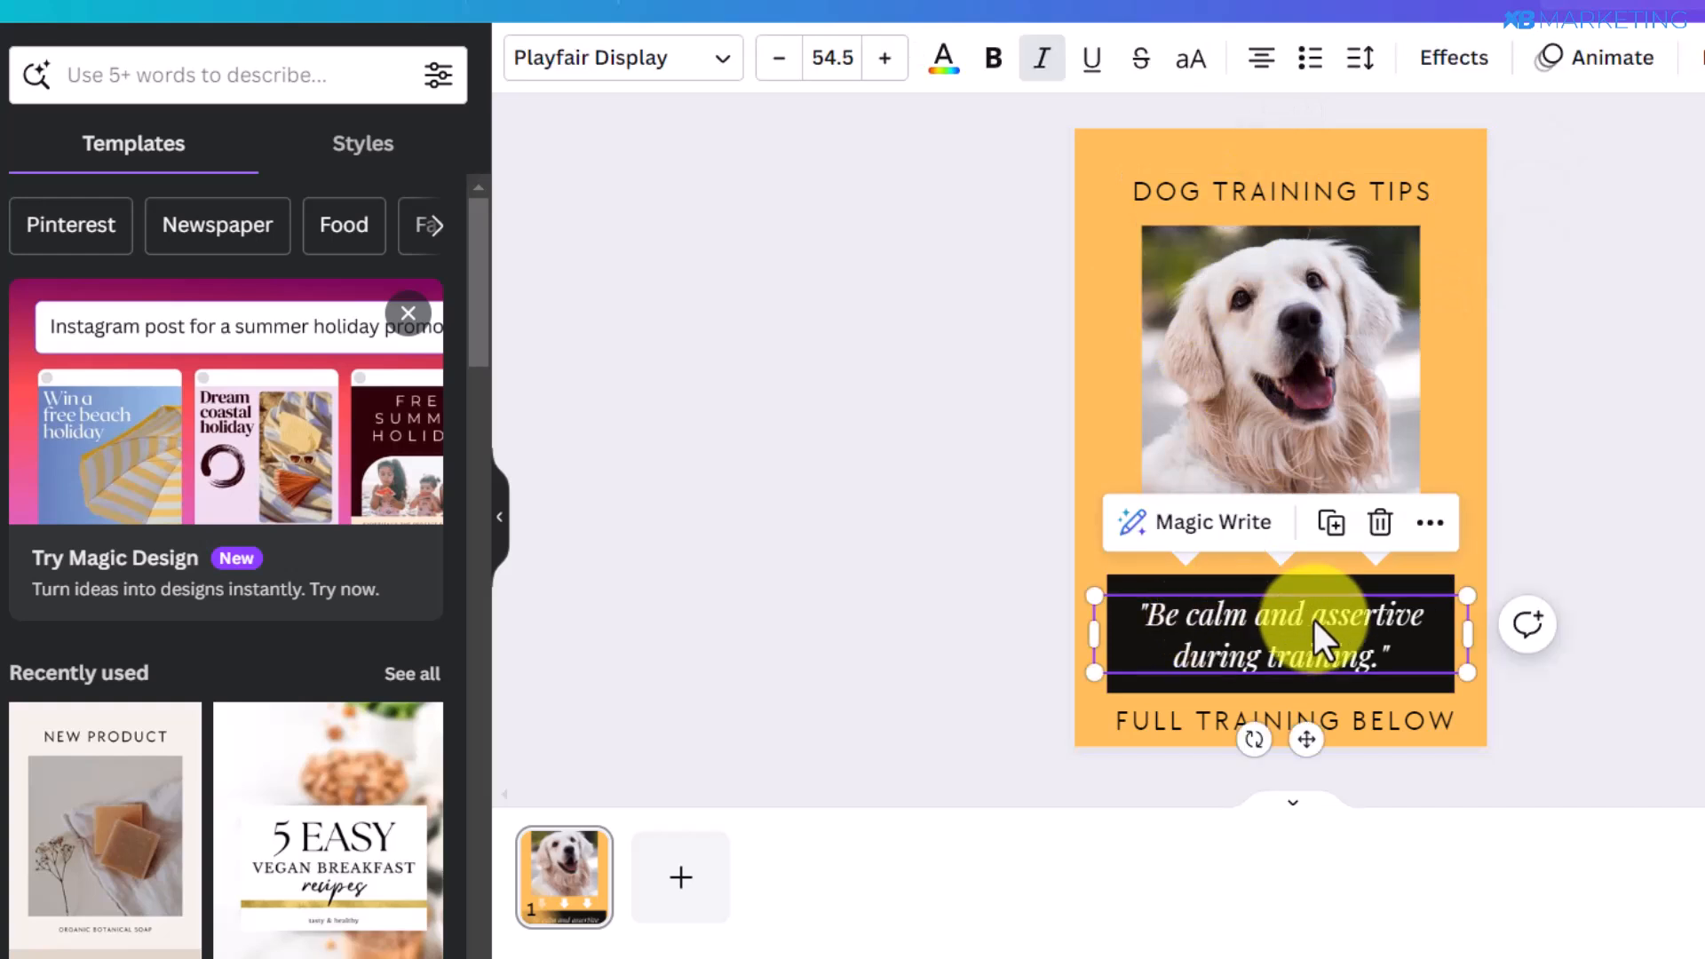
pyautogui.click(1674, 573)
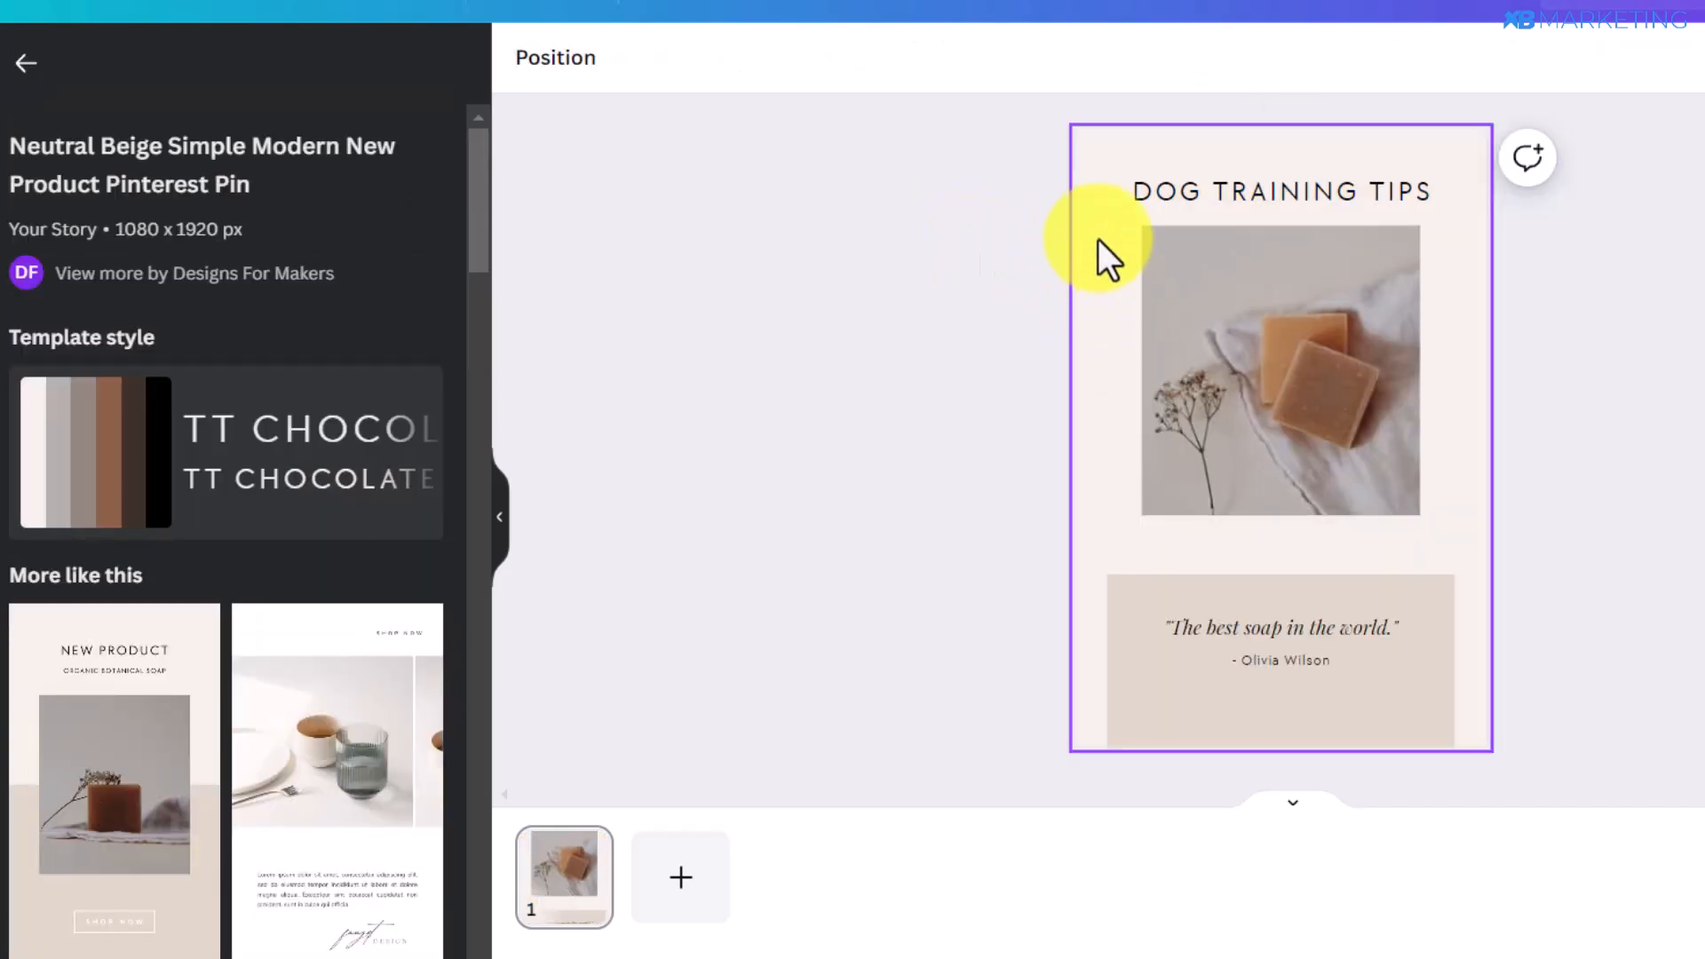
# Change the pin's background to the solid coral red from the default colors
pyautogui.click(1111, 240)
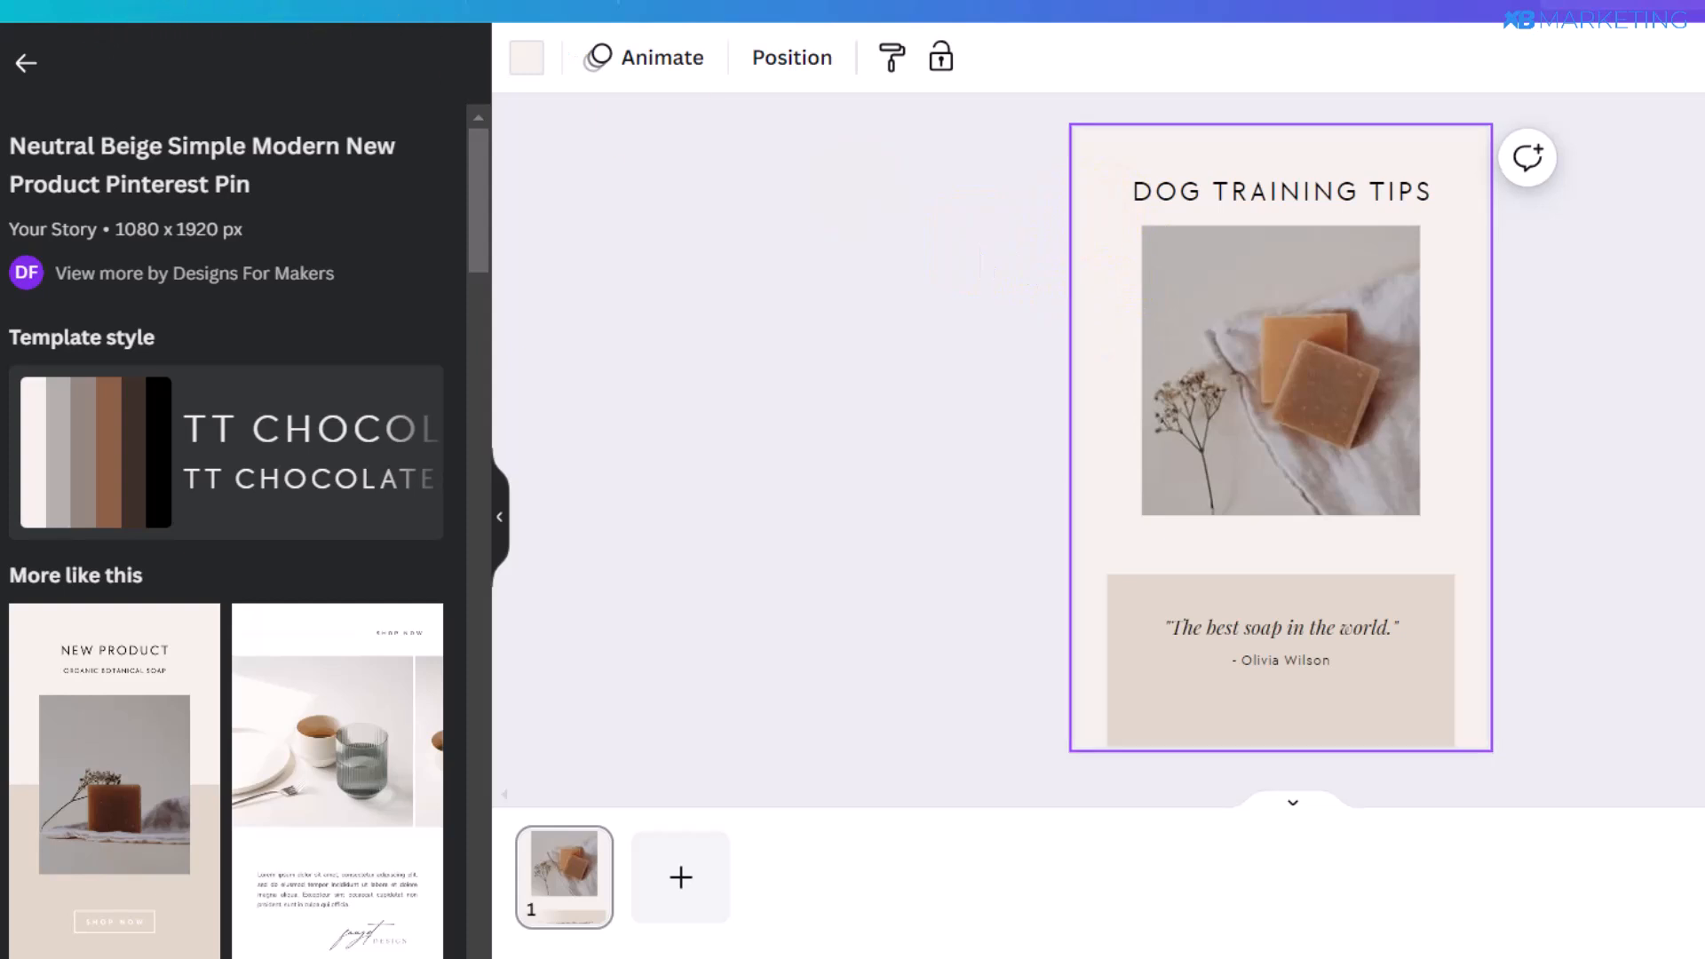
pyautogui.click(524, 59)
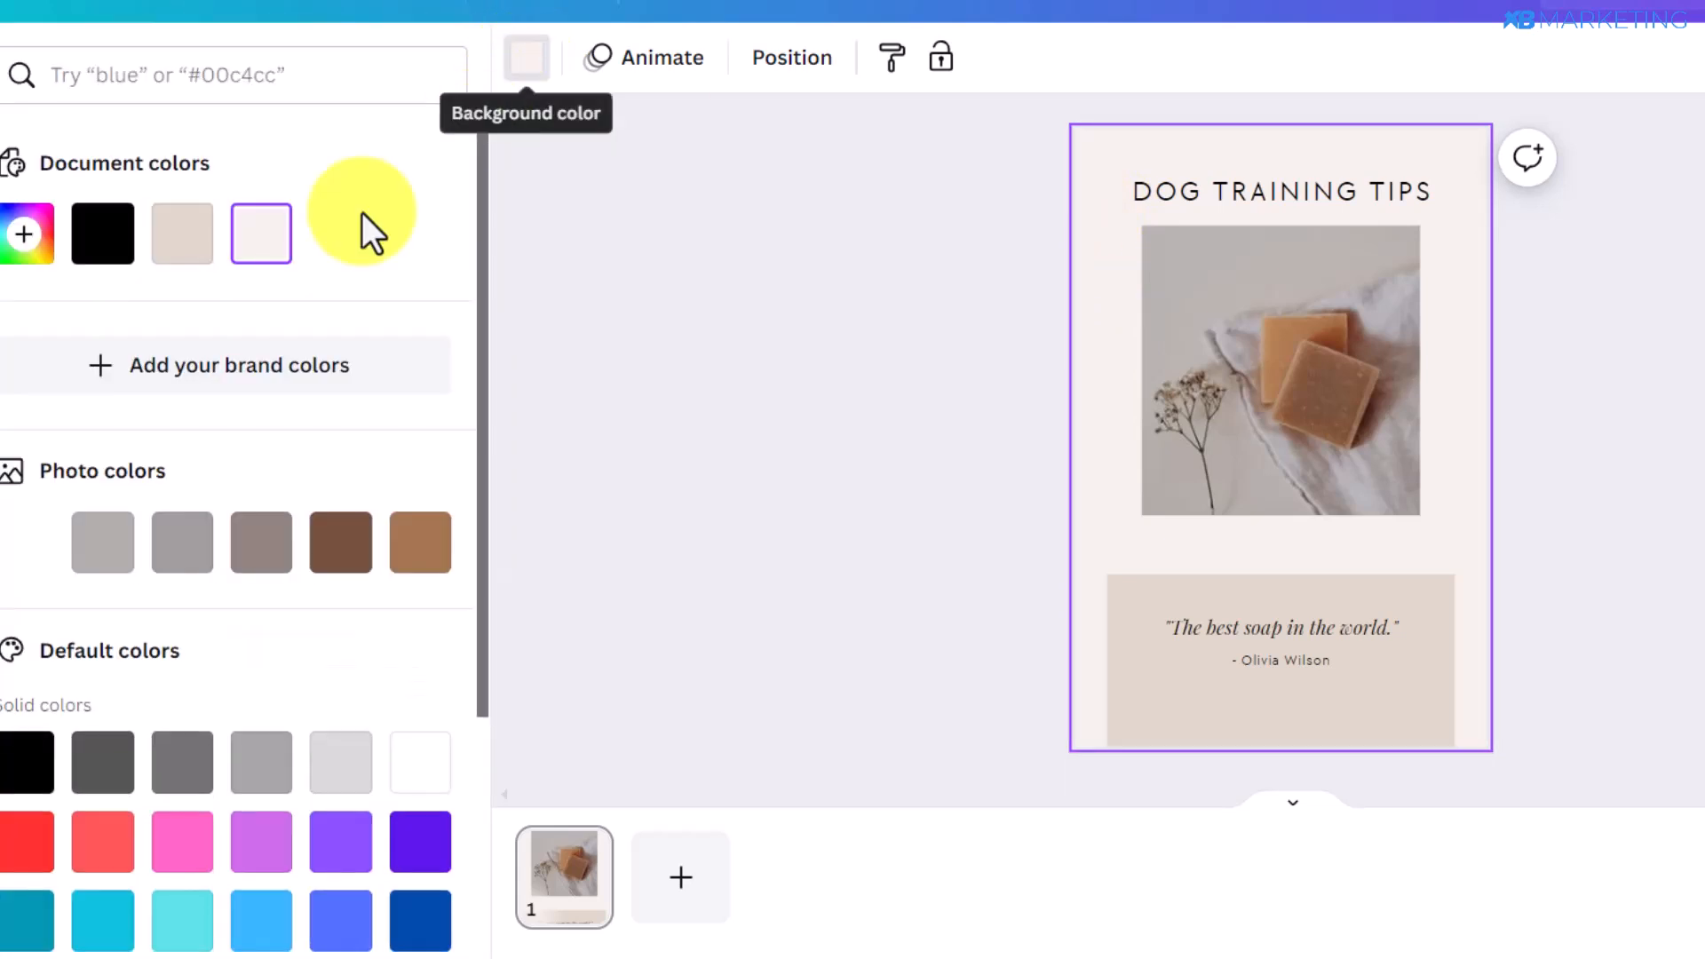
pyautogui.click(182, 844)
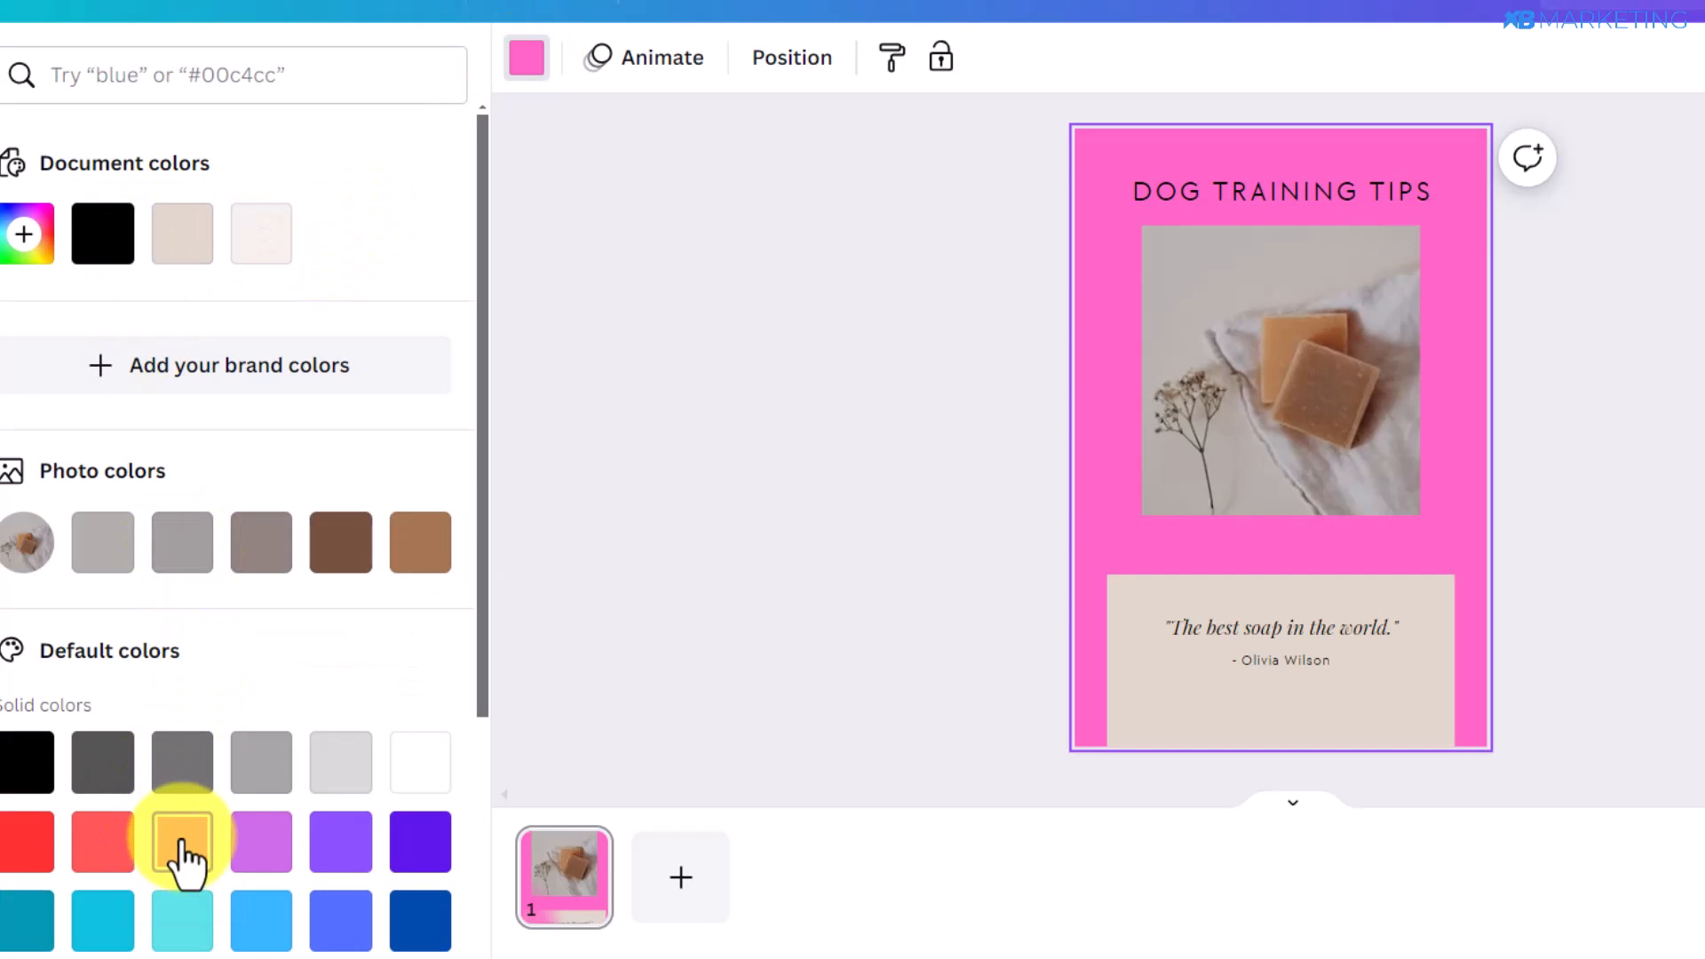
pyautogui.click(103, 844)
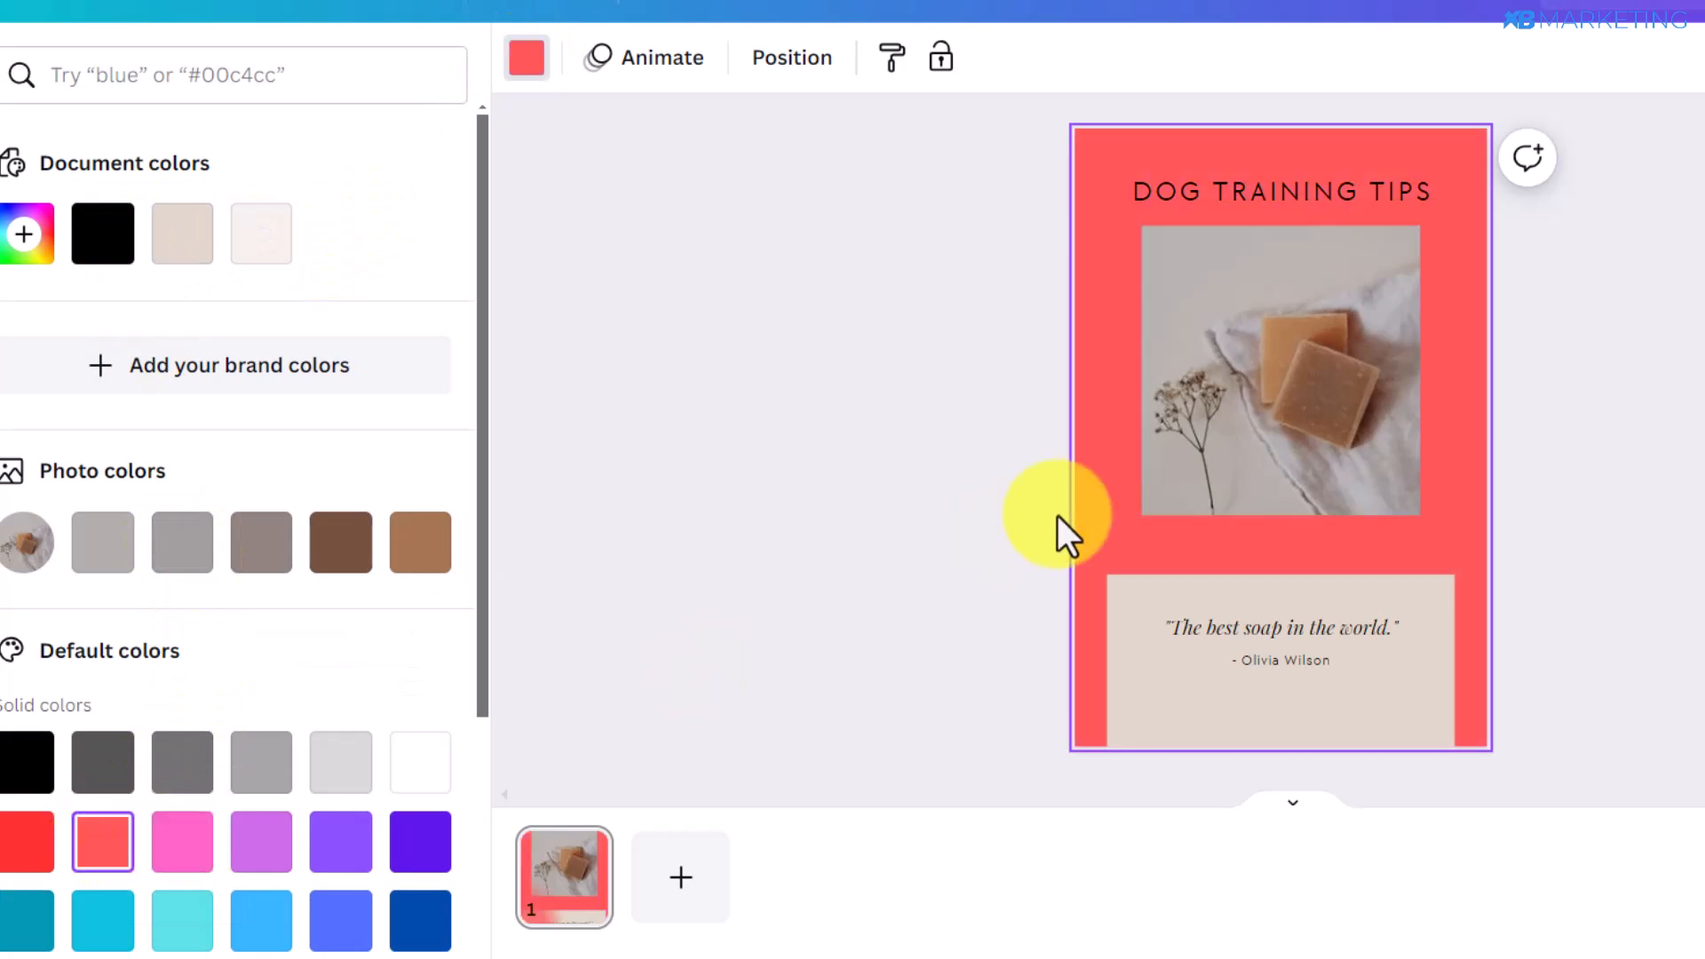
# Fill the box behind the quote with black
pyautogui.click(1294, 698)
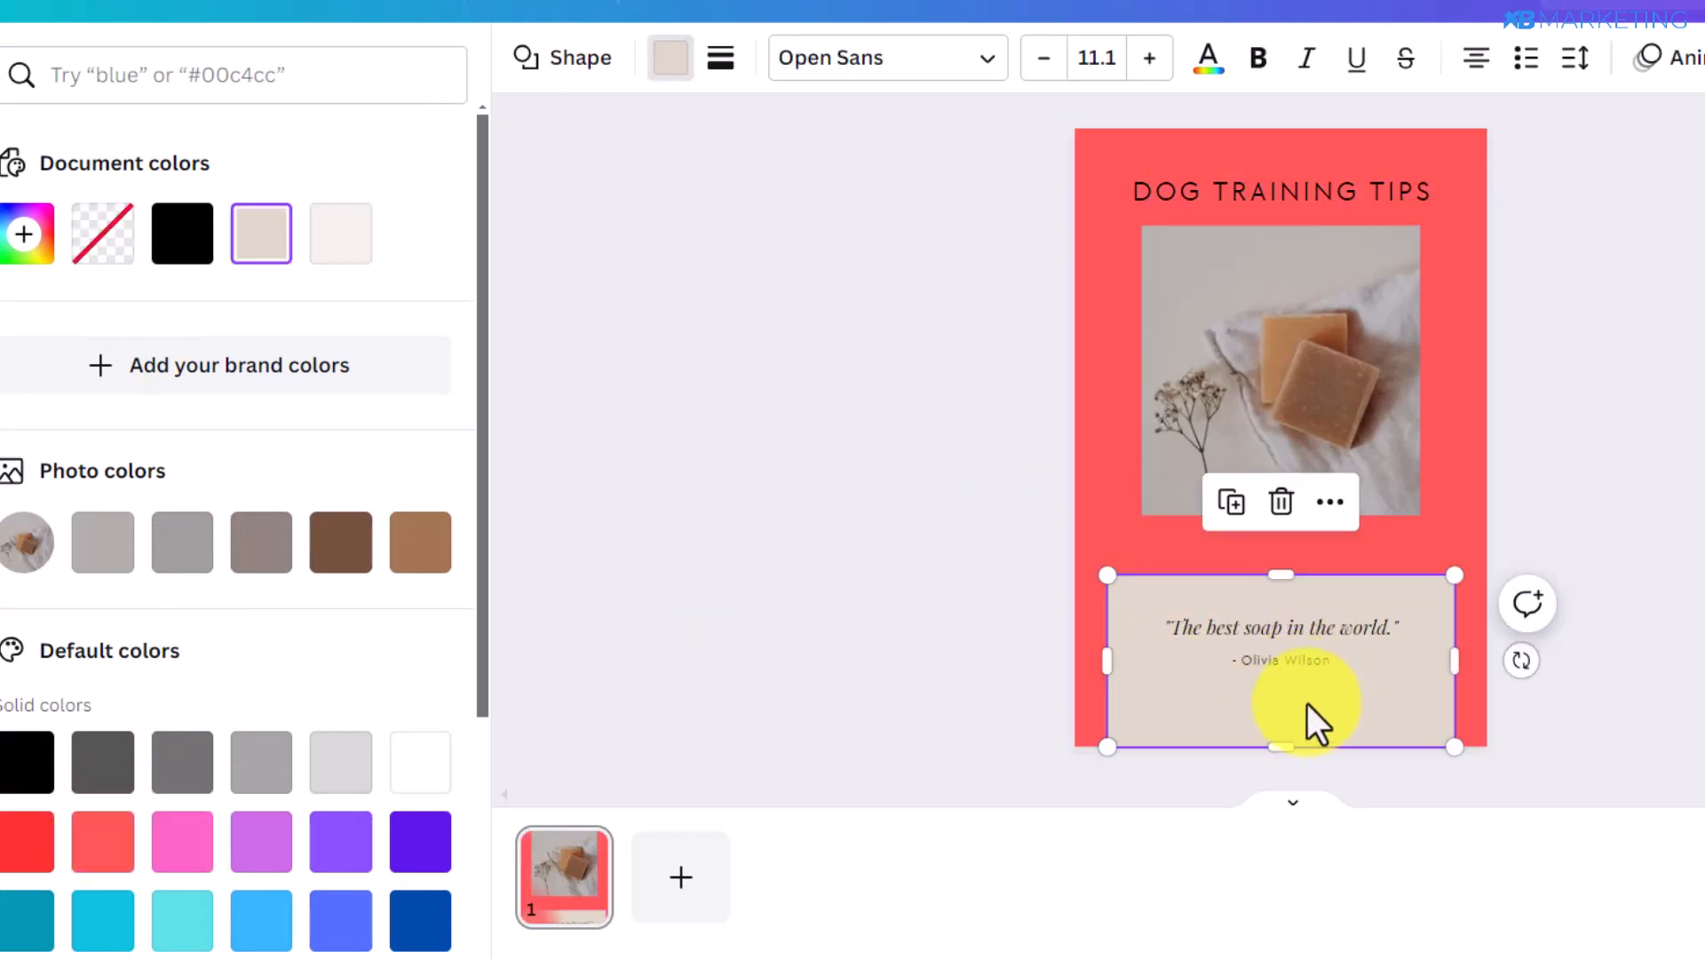
pyautogui.click(669, 69)
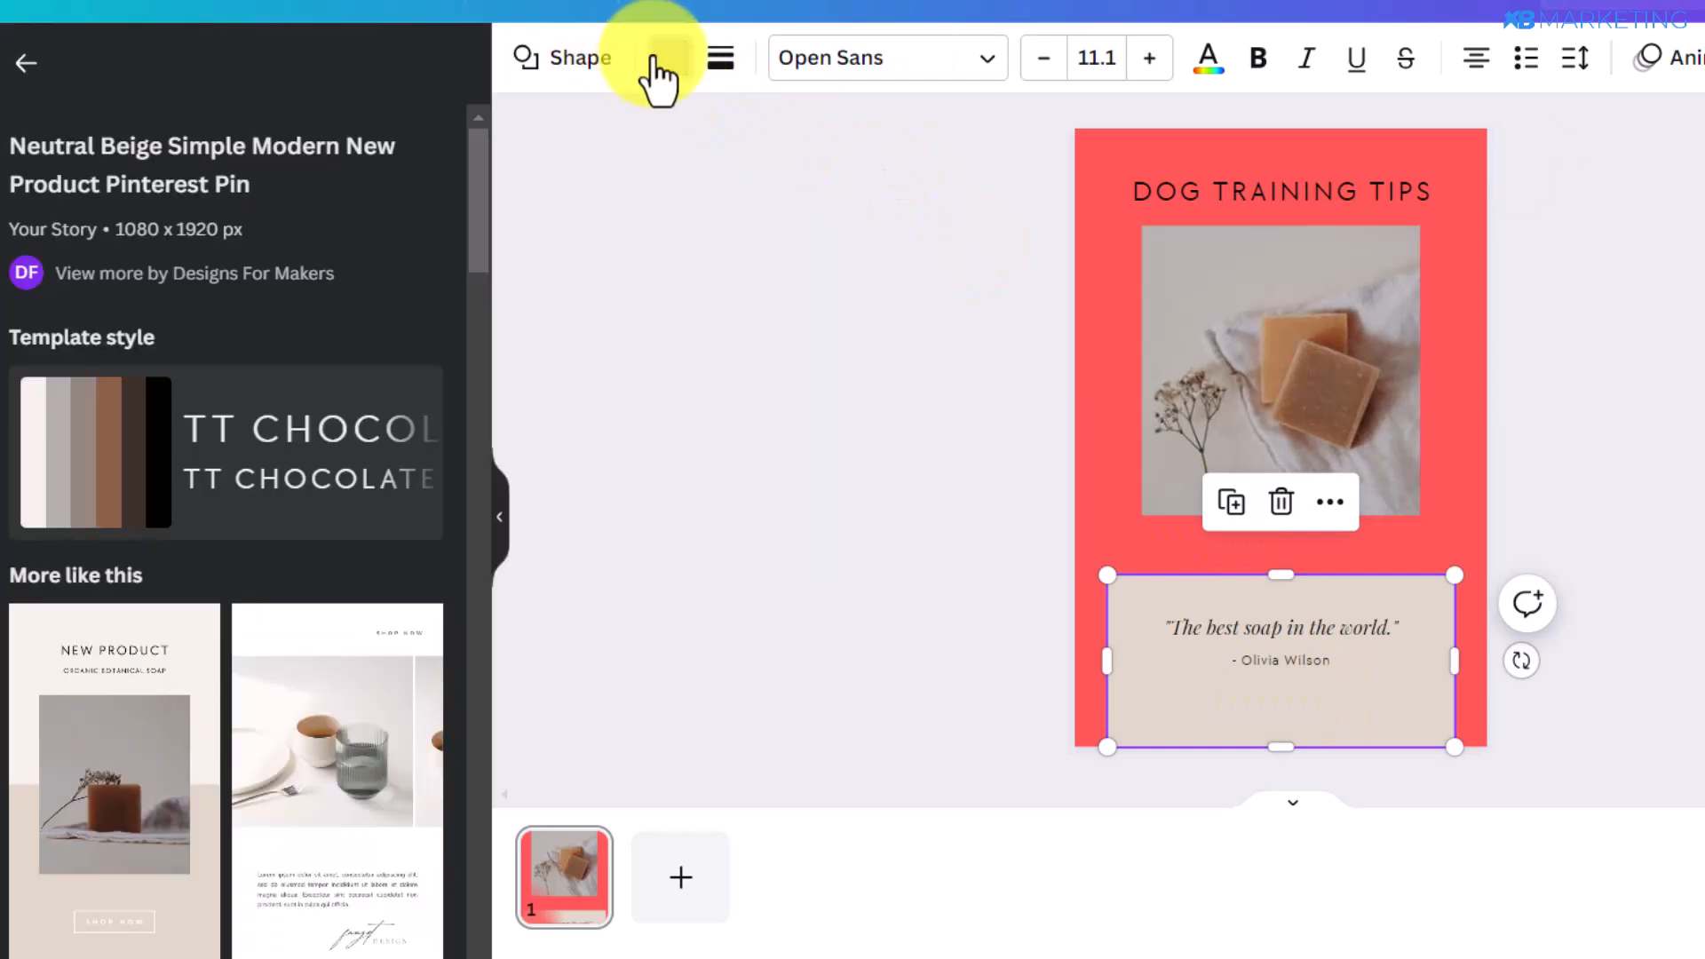
pyautogui.click(662, 59)
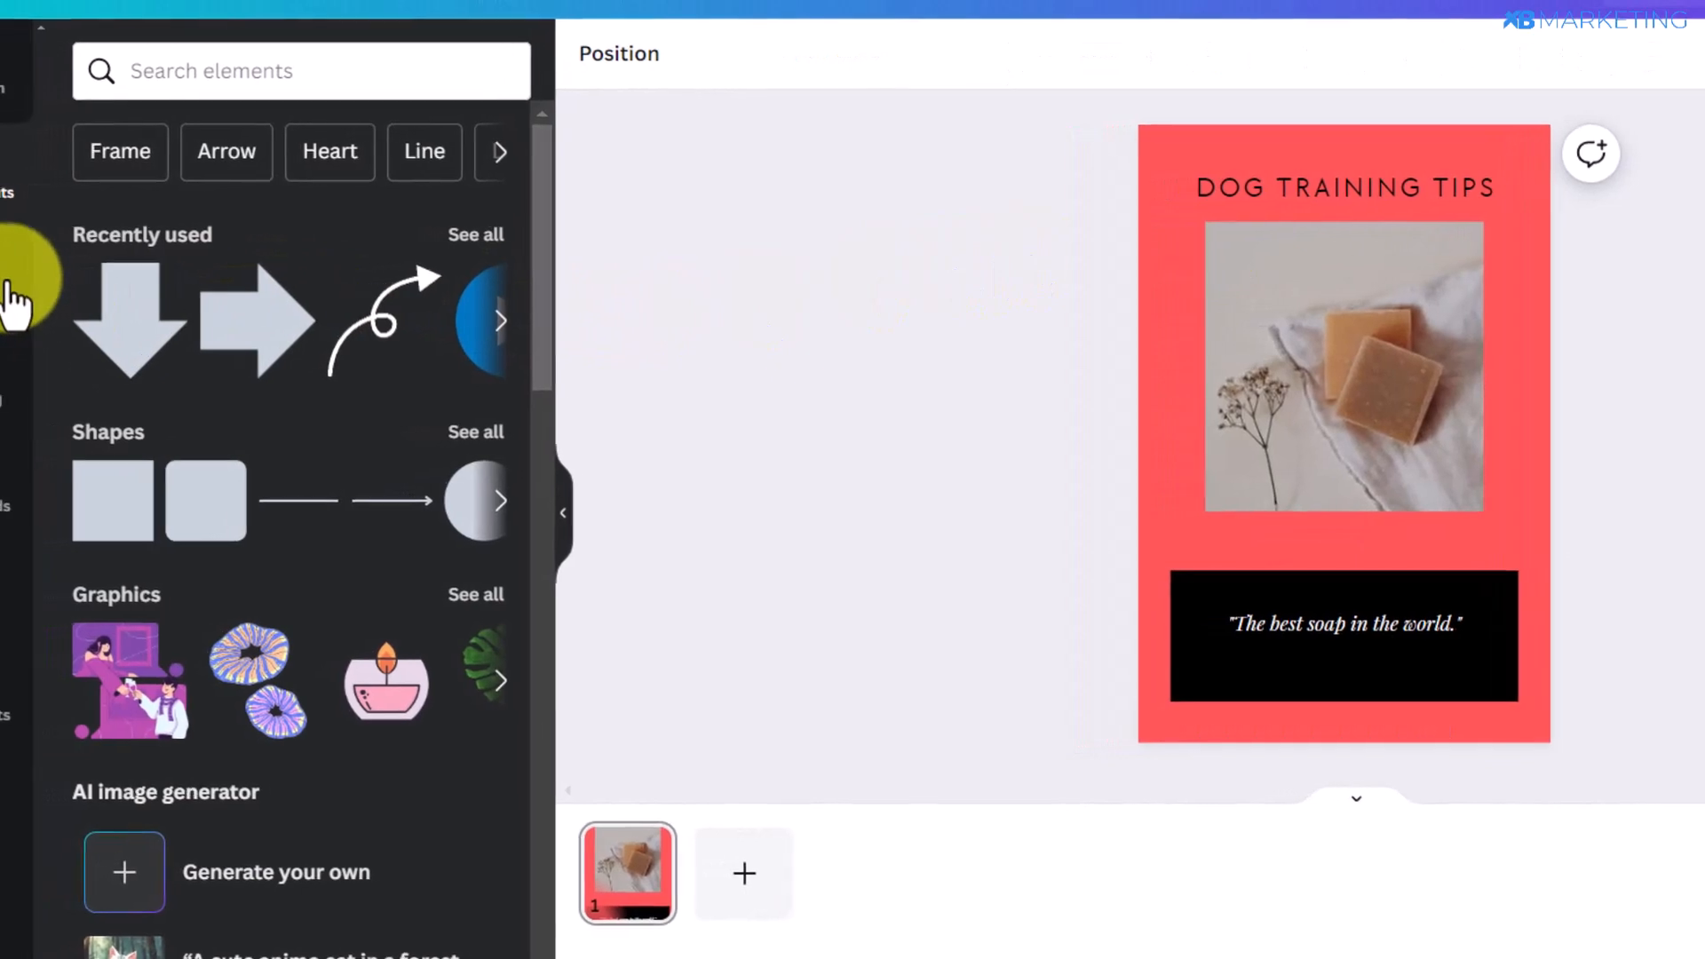
# Add a small downward arrow between the photo and the quote box, fill it with white and shrink it slightly
pyautogui.moveTo(200, 311); pyautogui.dragTo(1298, 524)
pyautogui.moveTo(1355, 586)
pyautogui.mouseDown()
pyautogui.moveTo(1290, 514)
pyautogui.moveTo(1296, 537)
pyautogui.mouseUp()
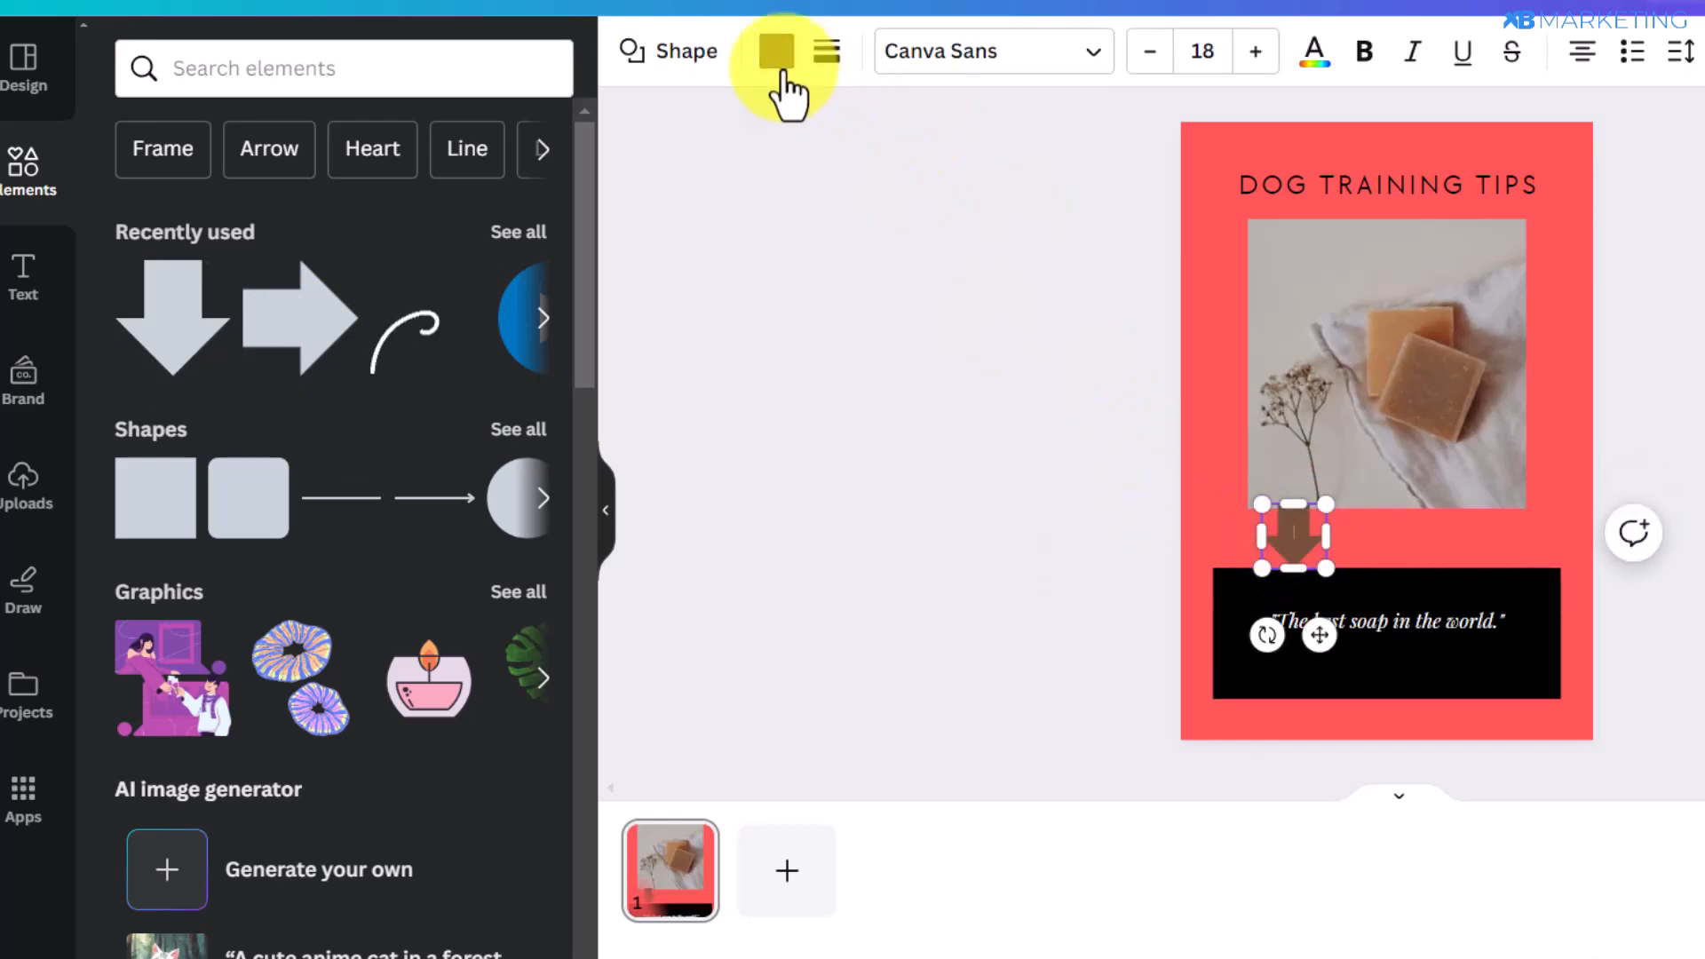
pyautogui.click(778, 55)
pyautogui.click(529, 232)
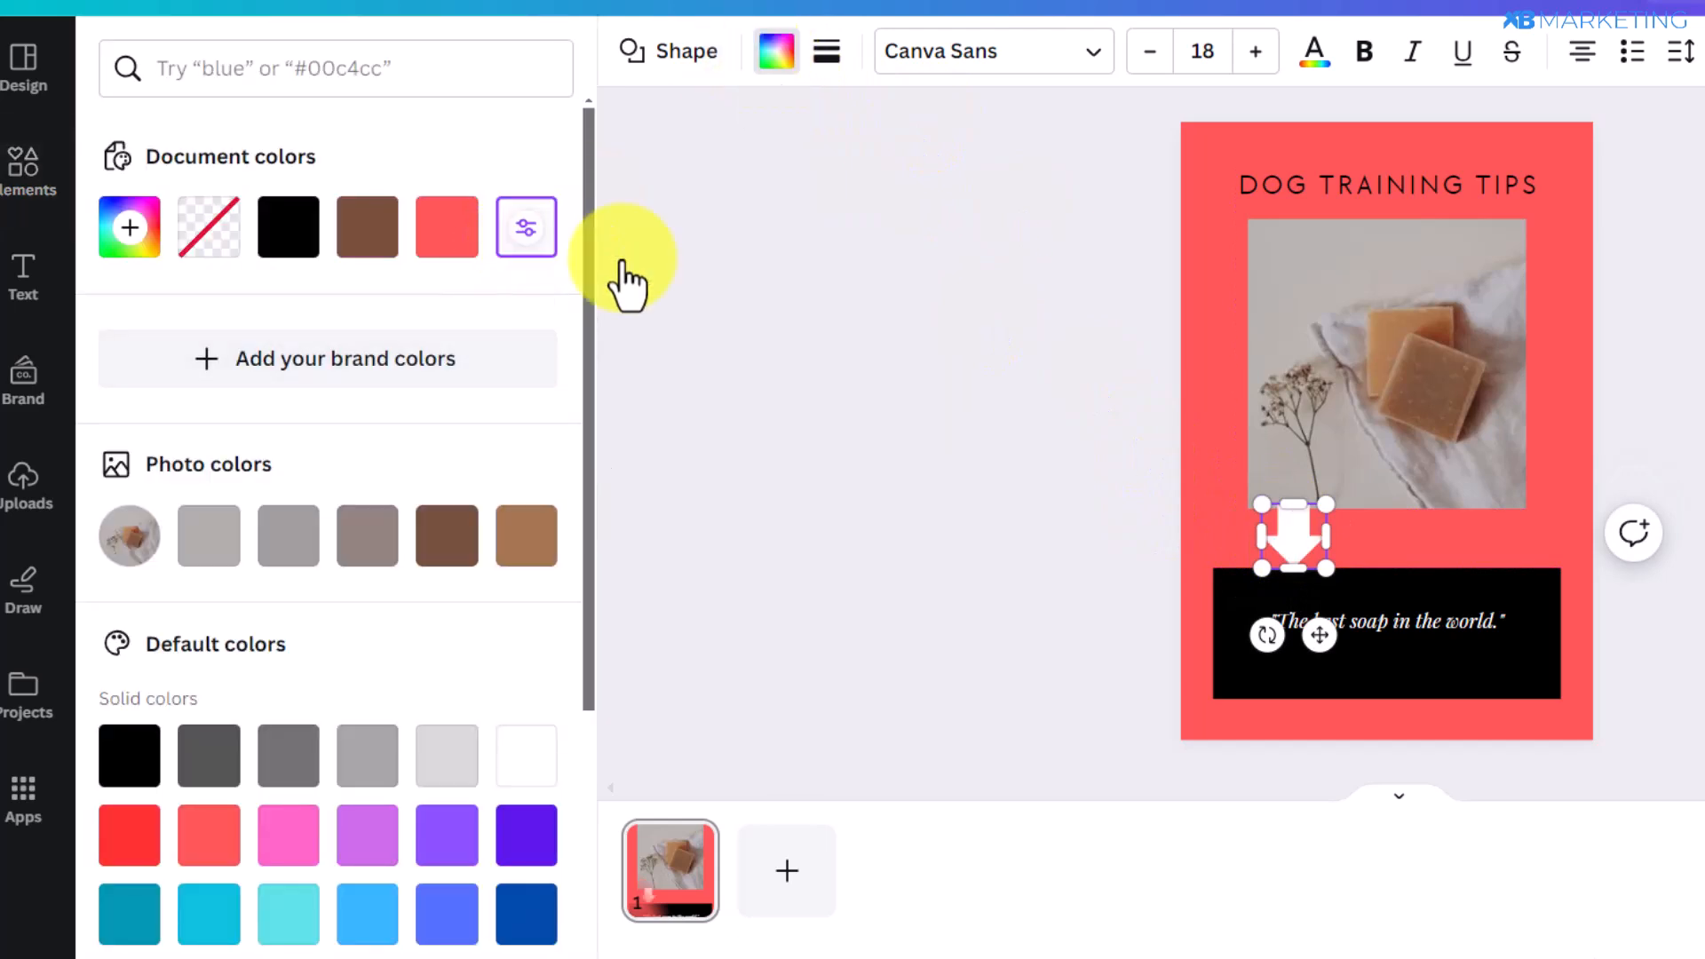
pyautogui.moveTo(1325, 569); pyautogui.dragTo(1314, 556)
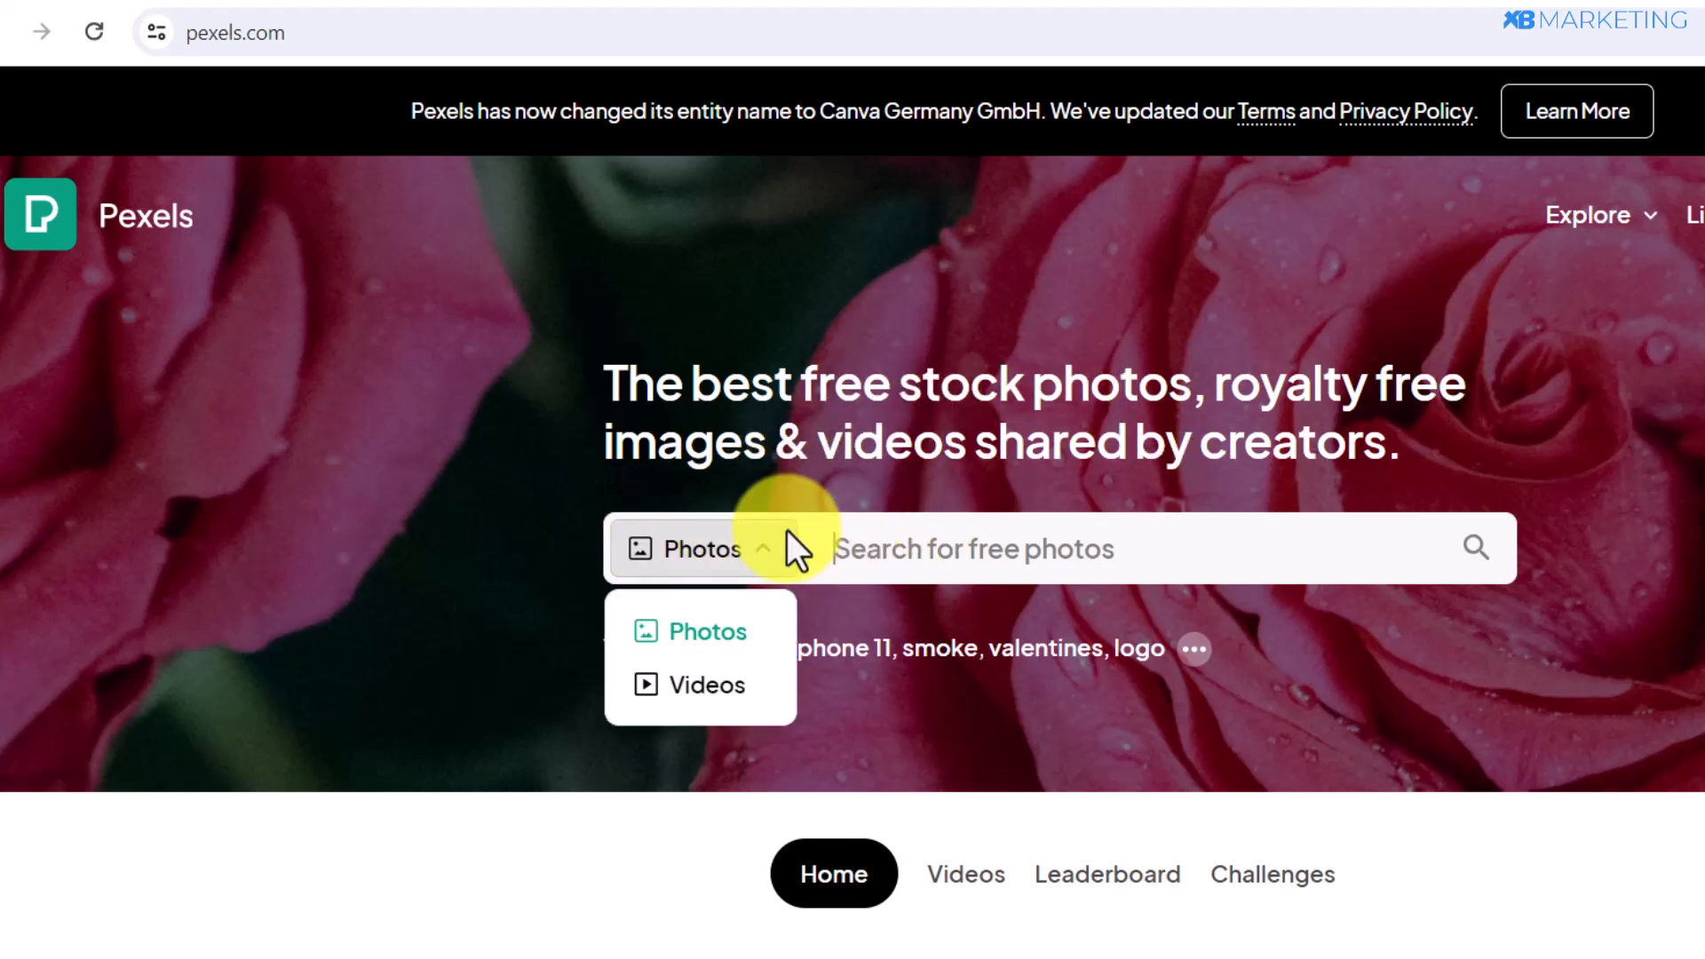
# Switch to Pexels and search the free photos for "dog"
pyautogui.click(951, 548)
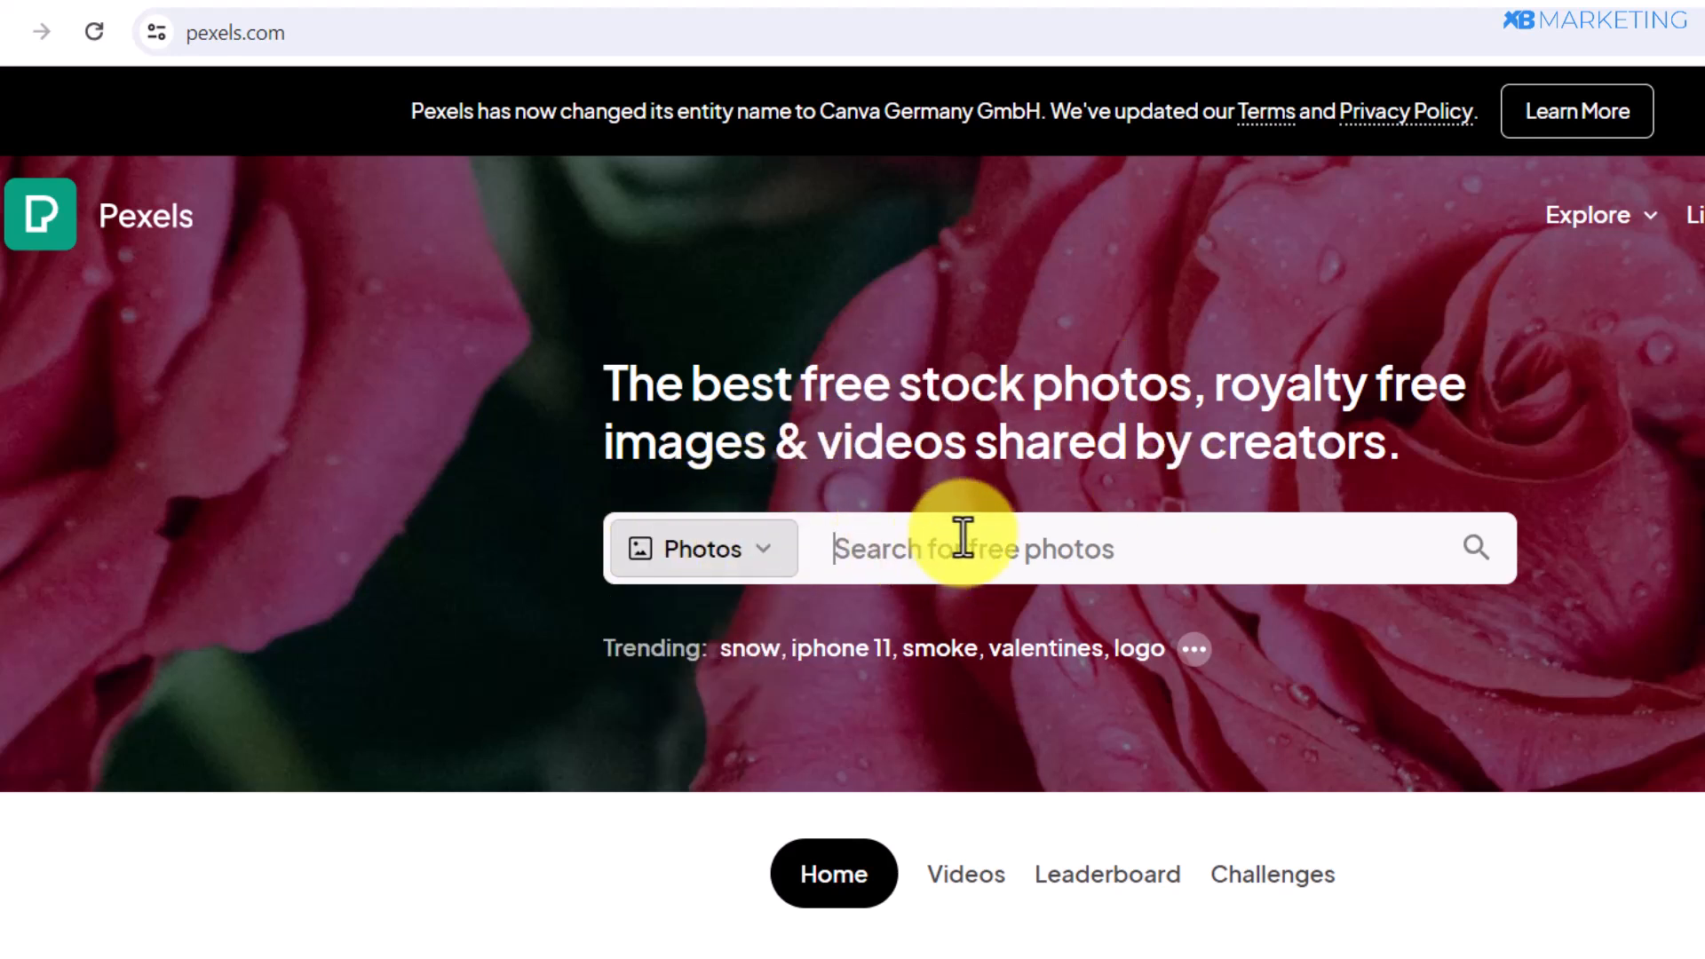
pyautogui.write('dog')
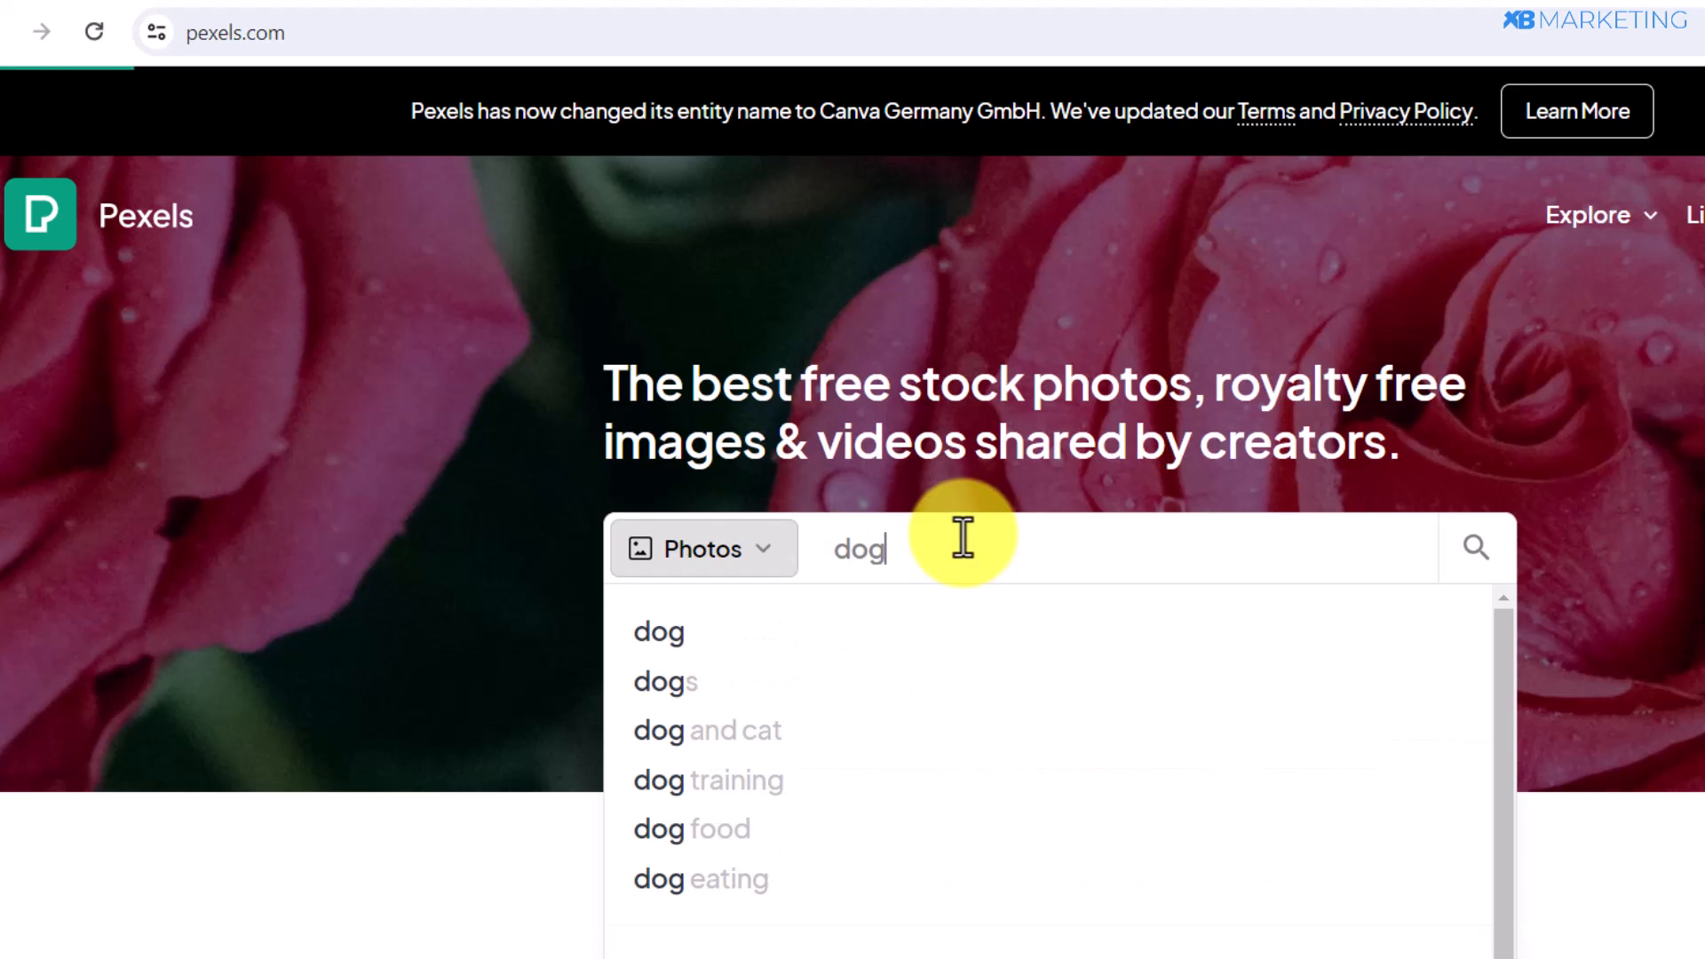
# Run the "dog" photo search and look through the results for pictures suited to the dog training pin
pyautogui.press('Return')
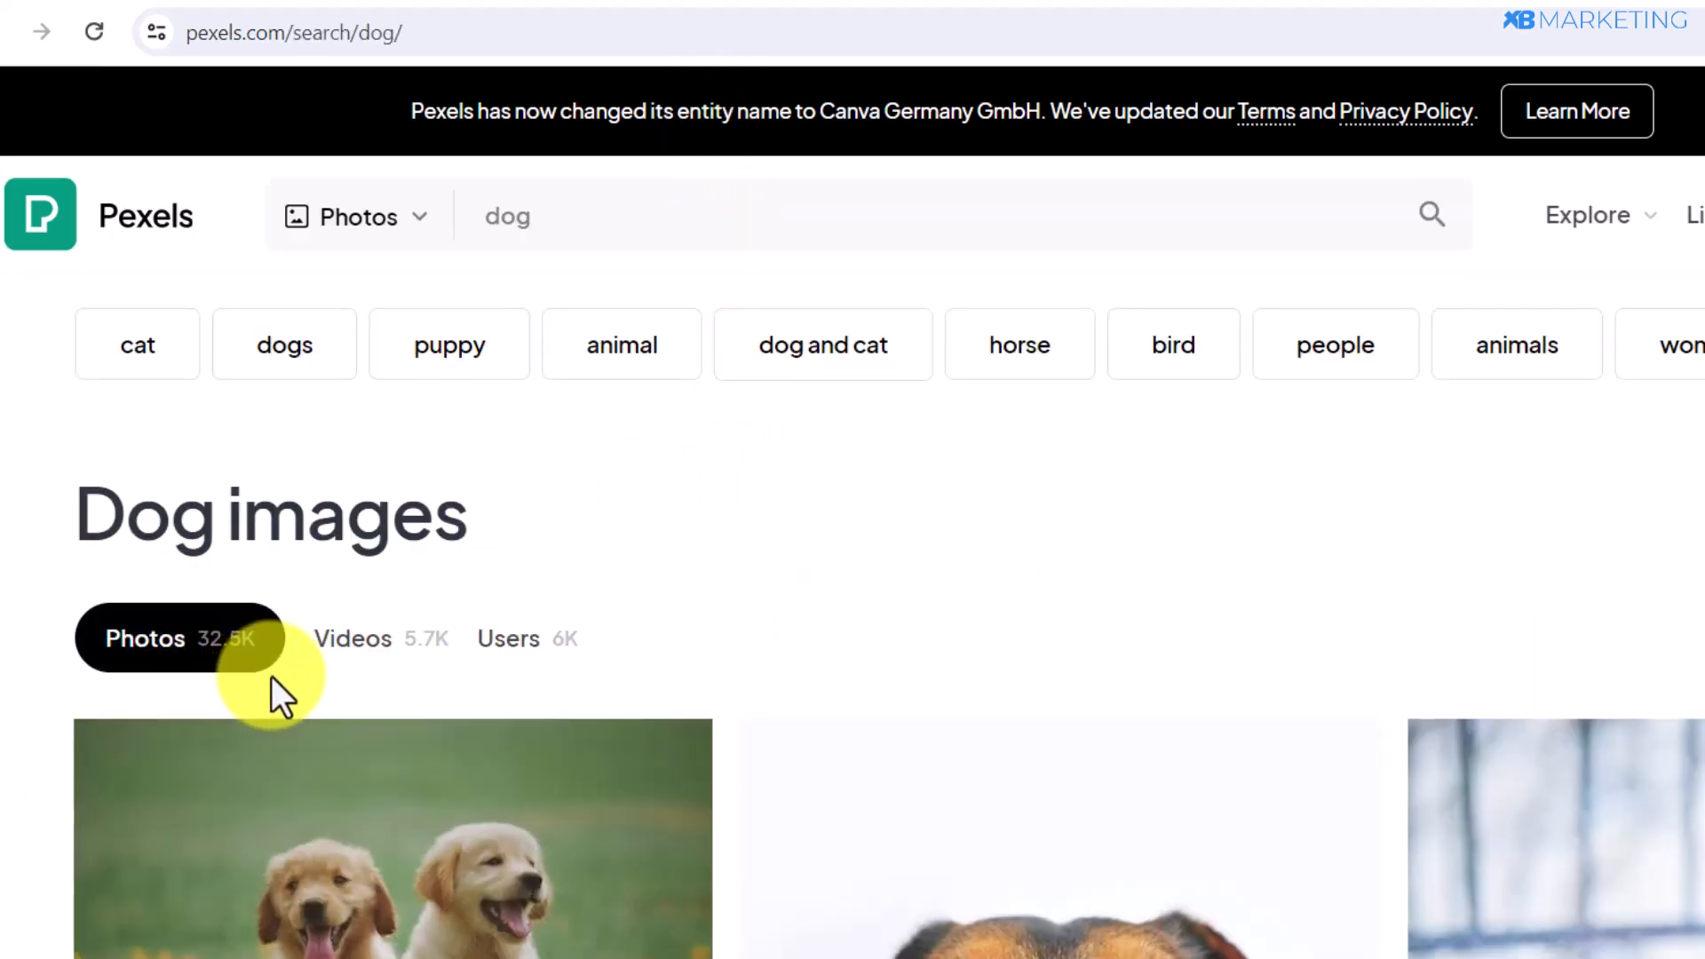
pyautogui.scroll(-10, 498, 524)
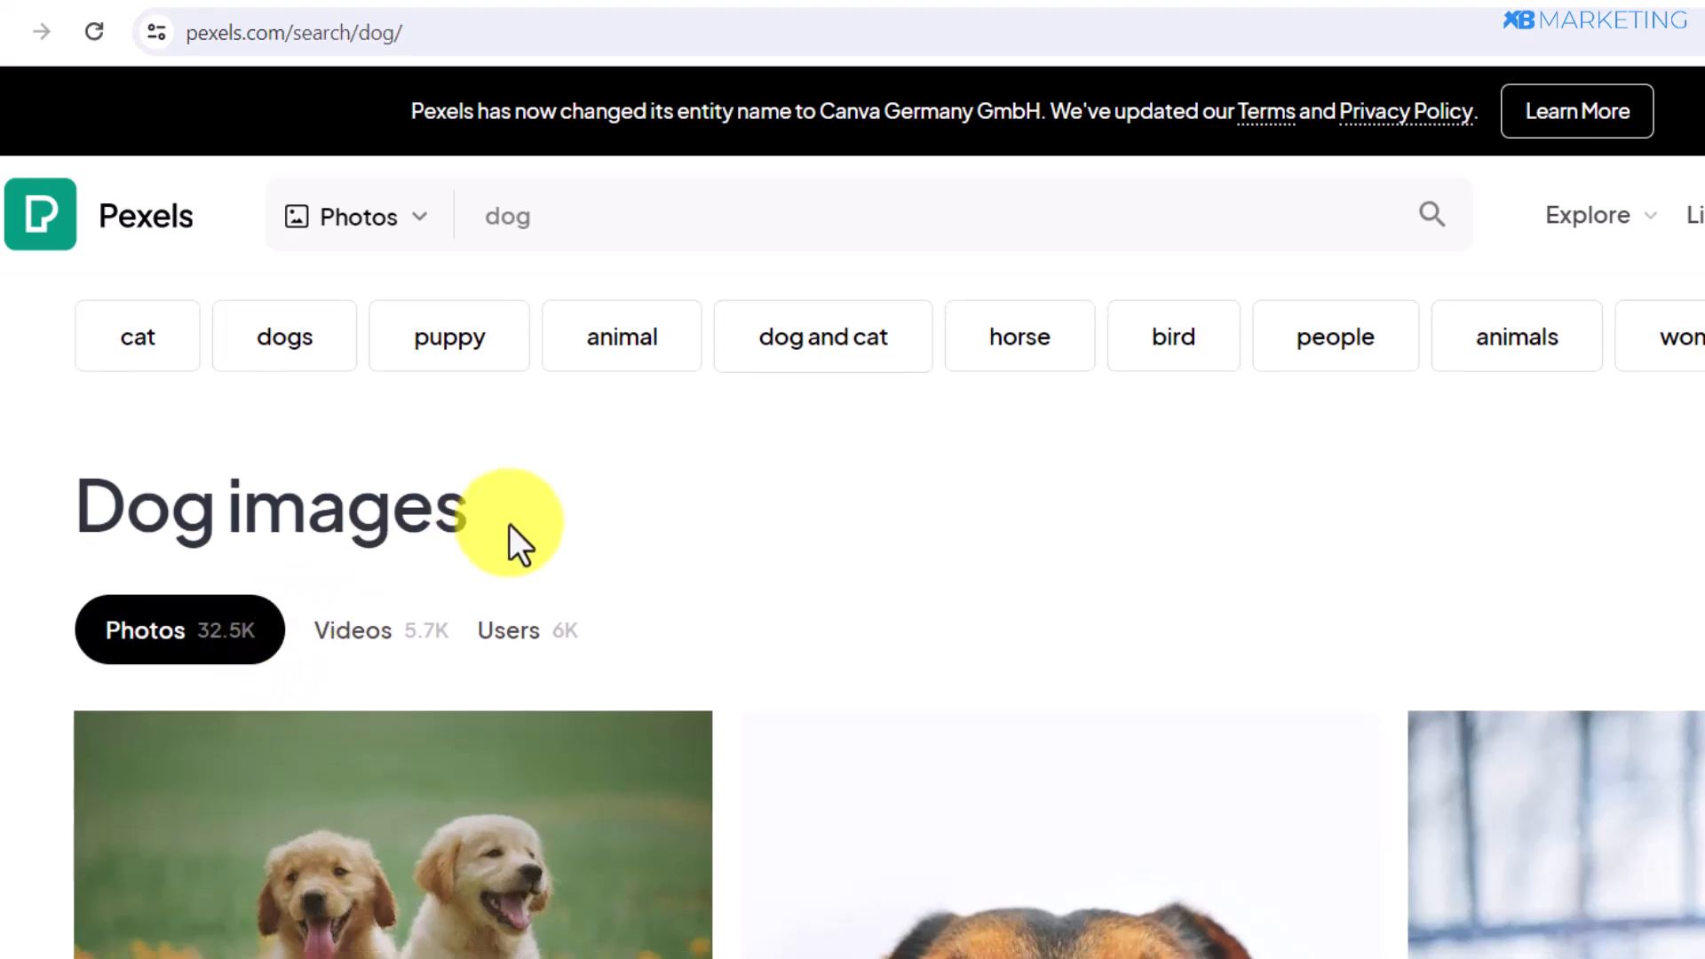
pyautogui.scroll(-10, 622, 489)
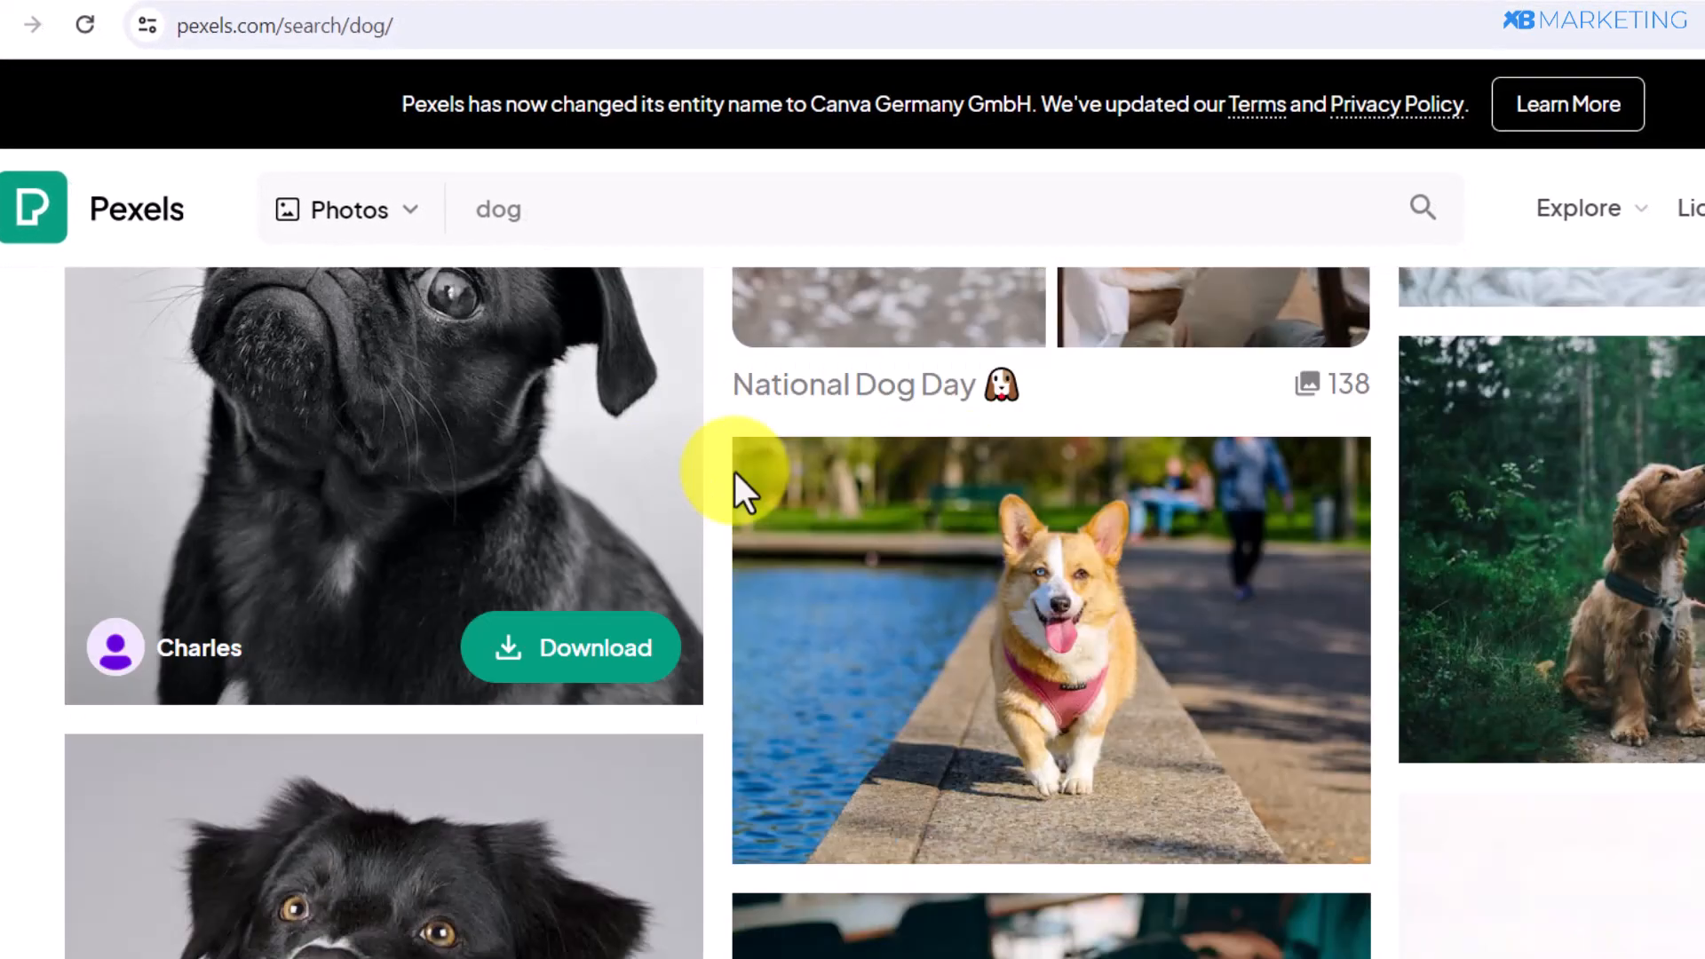
pyautogui.scroll(-15, 994, 463)
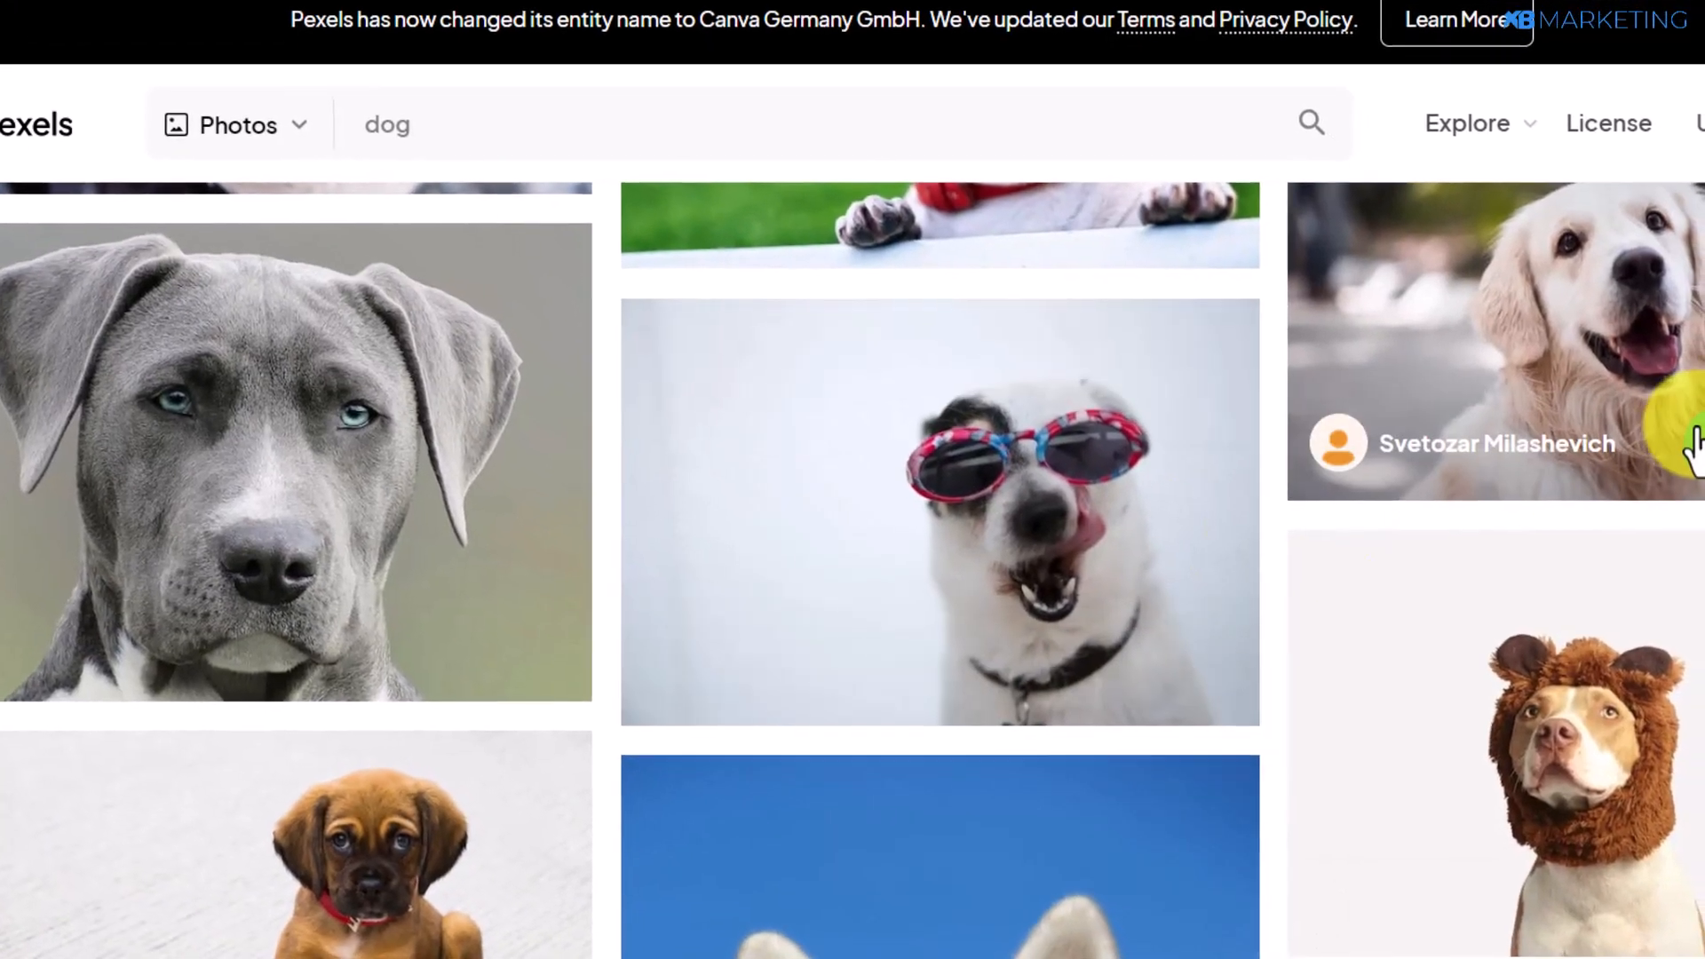
pyautogui.scroll(-6, 1563, 360)
pyautogui.scroll(-6, 1035, 400)
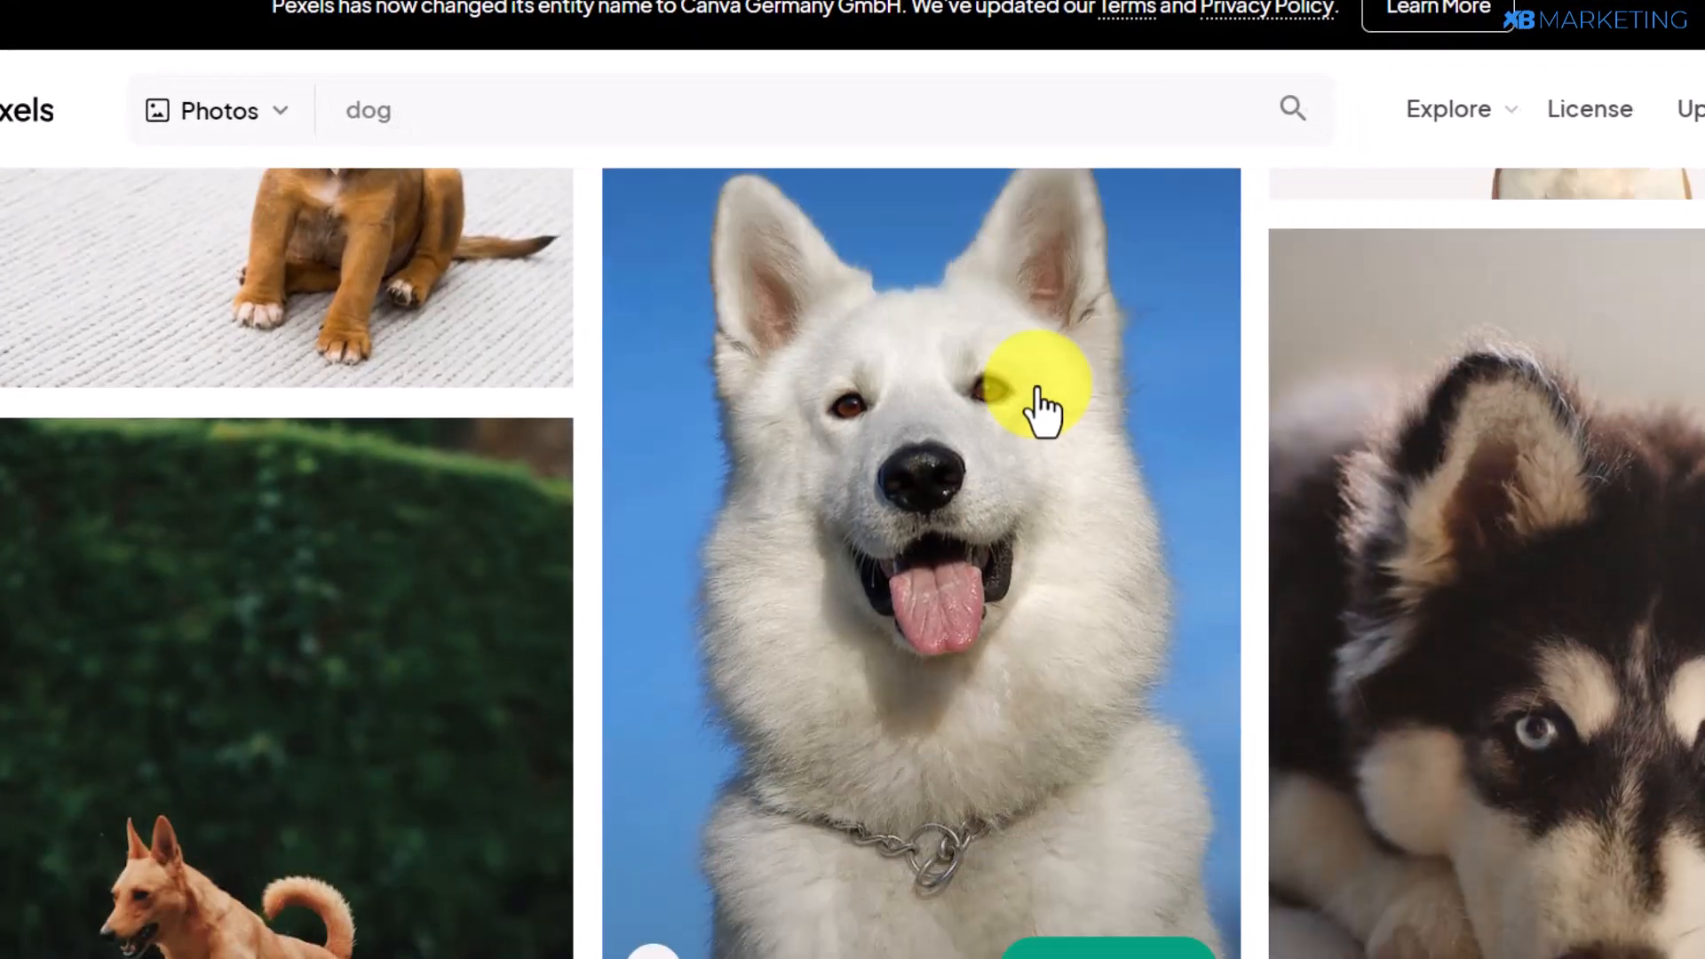
pyautogui.scroll(6, 1092, 362)
pyautogui.scroll(6, 1332, 373)
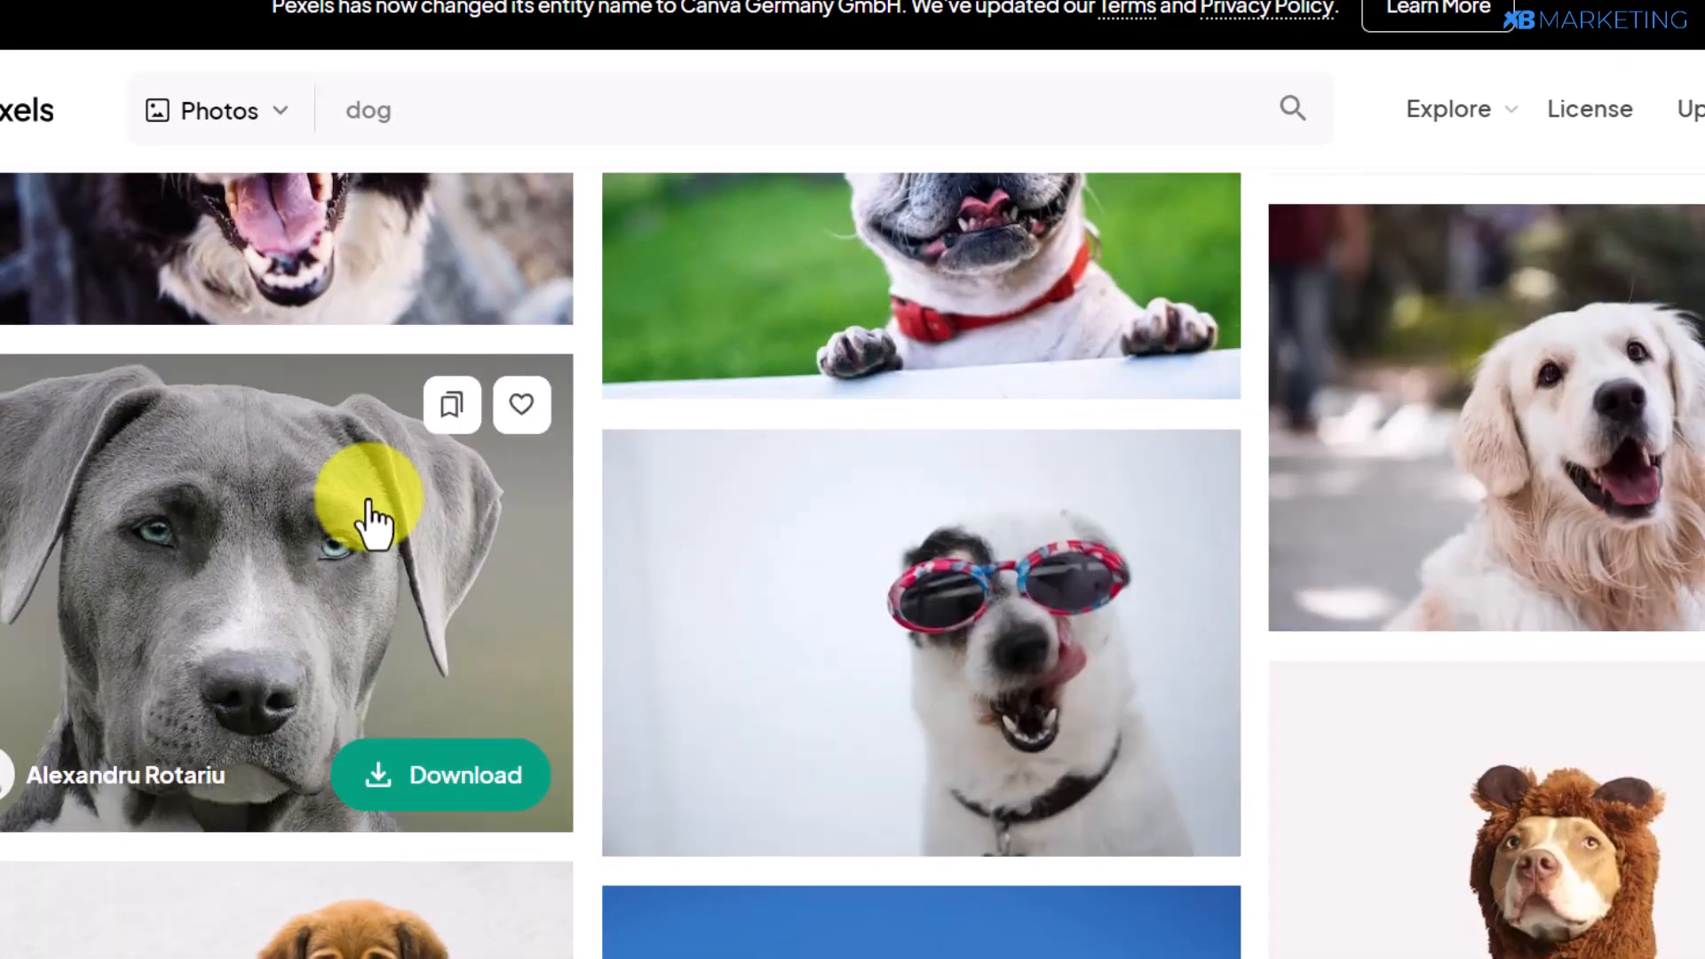
pyautogui.scroll(-10, 457, 450)
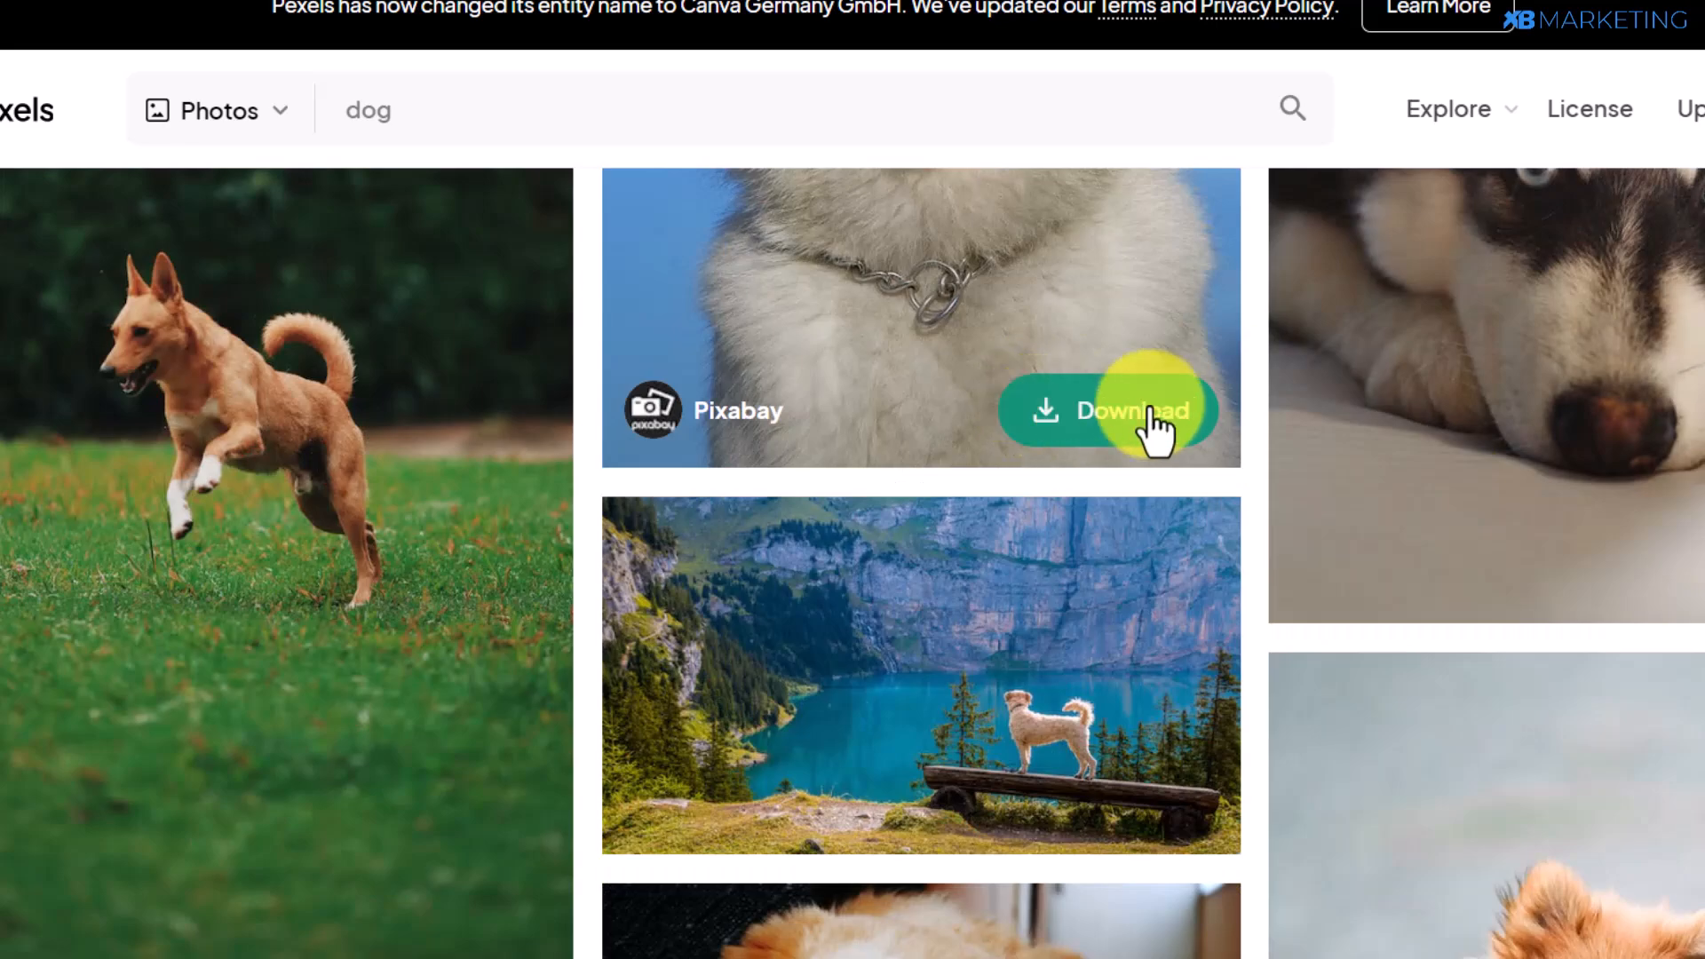
pyautogui.scroll(-5, 355, 622)
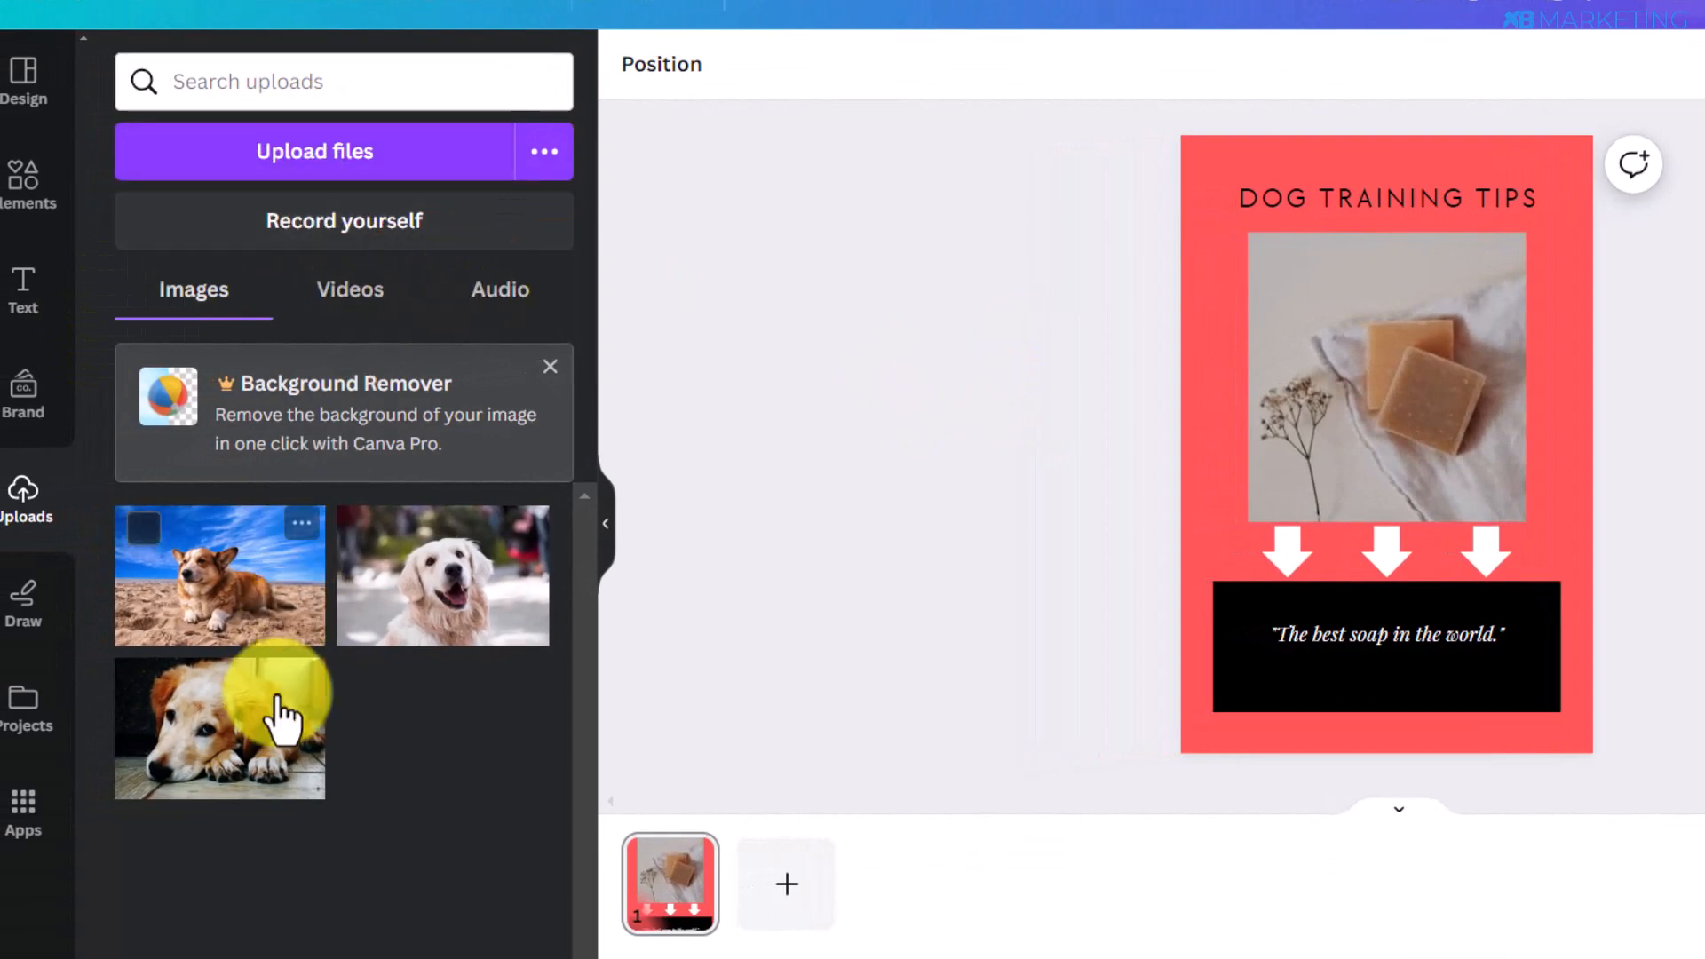
# Switch to Canva and replace the soap photo on the pin with the uploaded golden retriever photo
pyautogui.moveTo(222, 584); pyautogui.dragTo(1348, 389)
pyautogui.click(1127, 408)
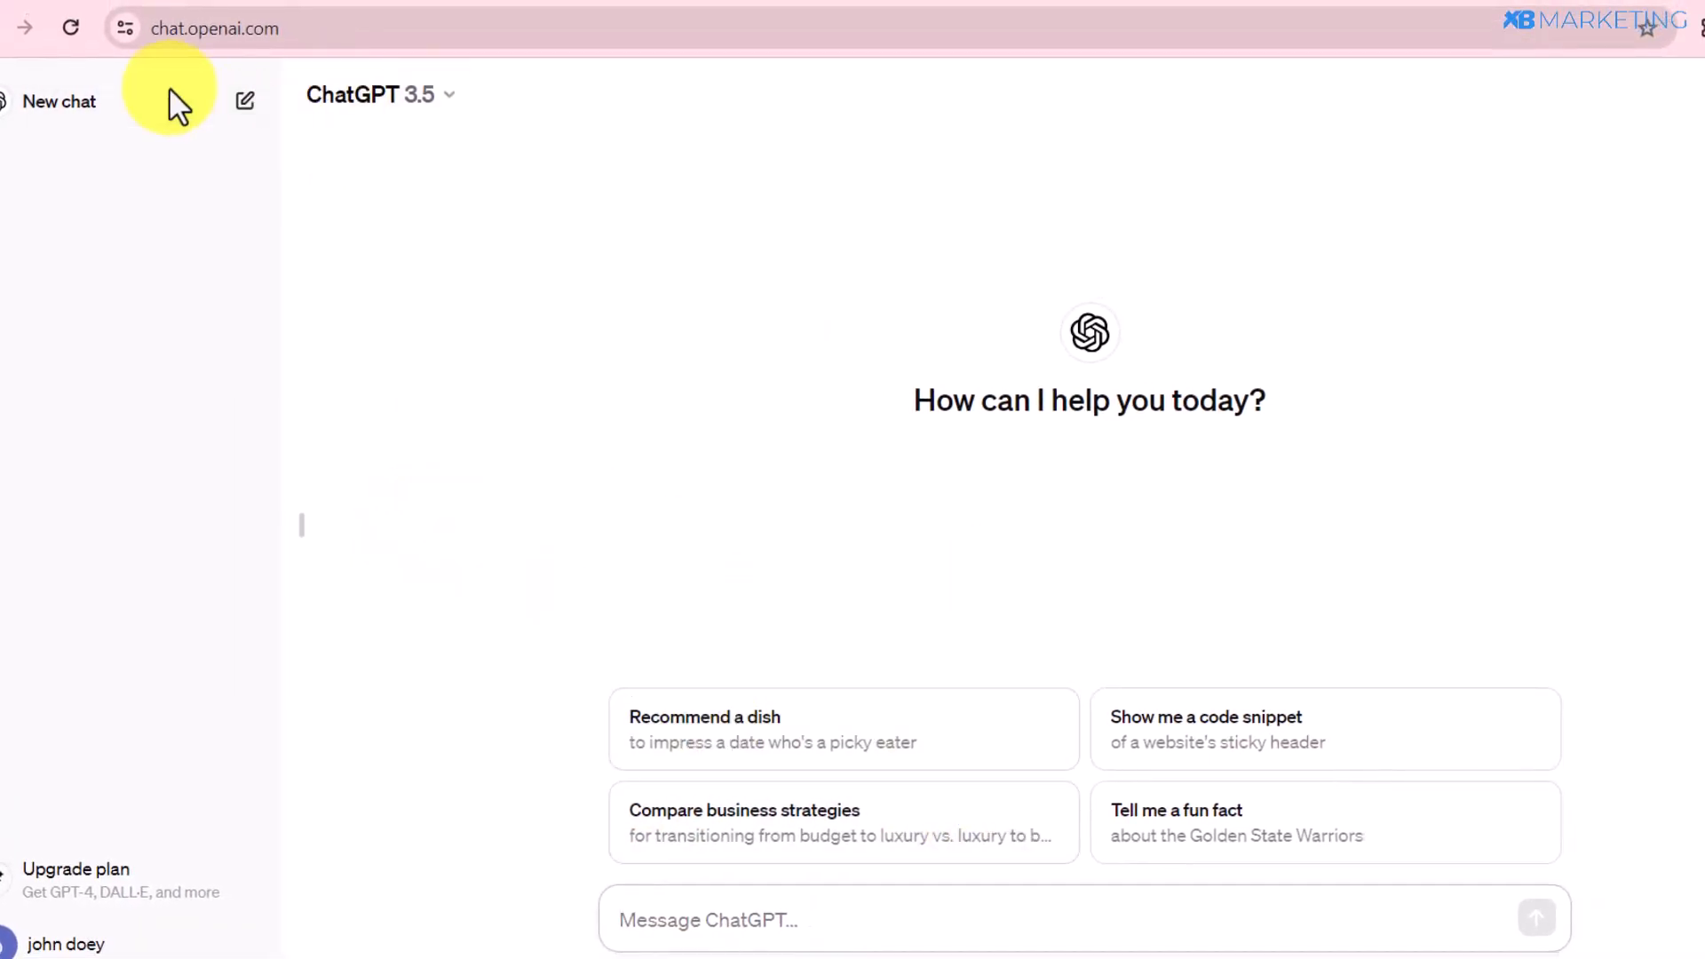
# Switch to ChatGPT, send the prompt "give me 100 dogs training tips" and look through the generated list
pyautogui.write('give me 100 dogs training tips')
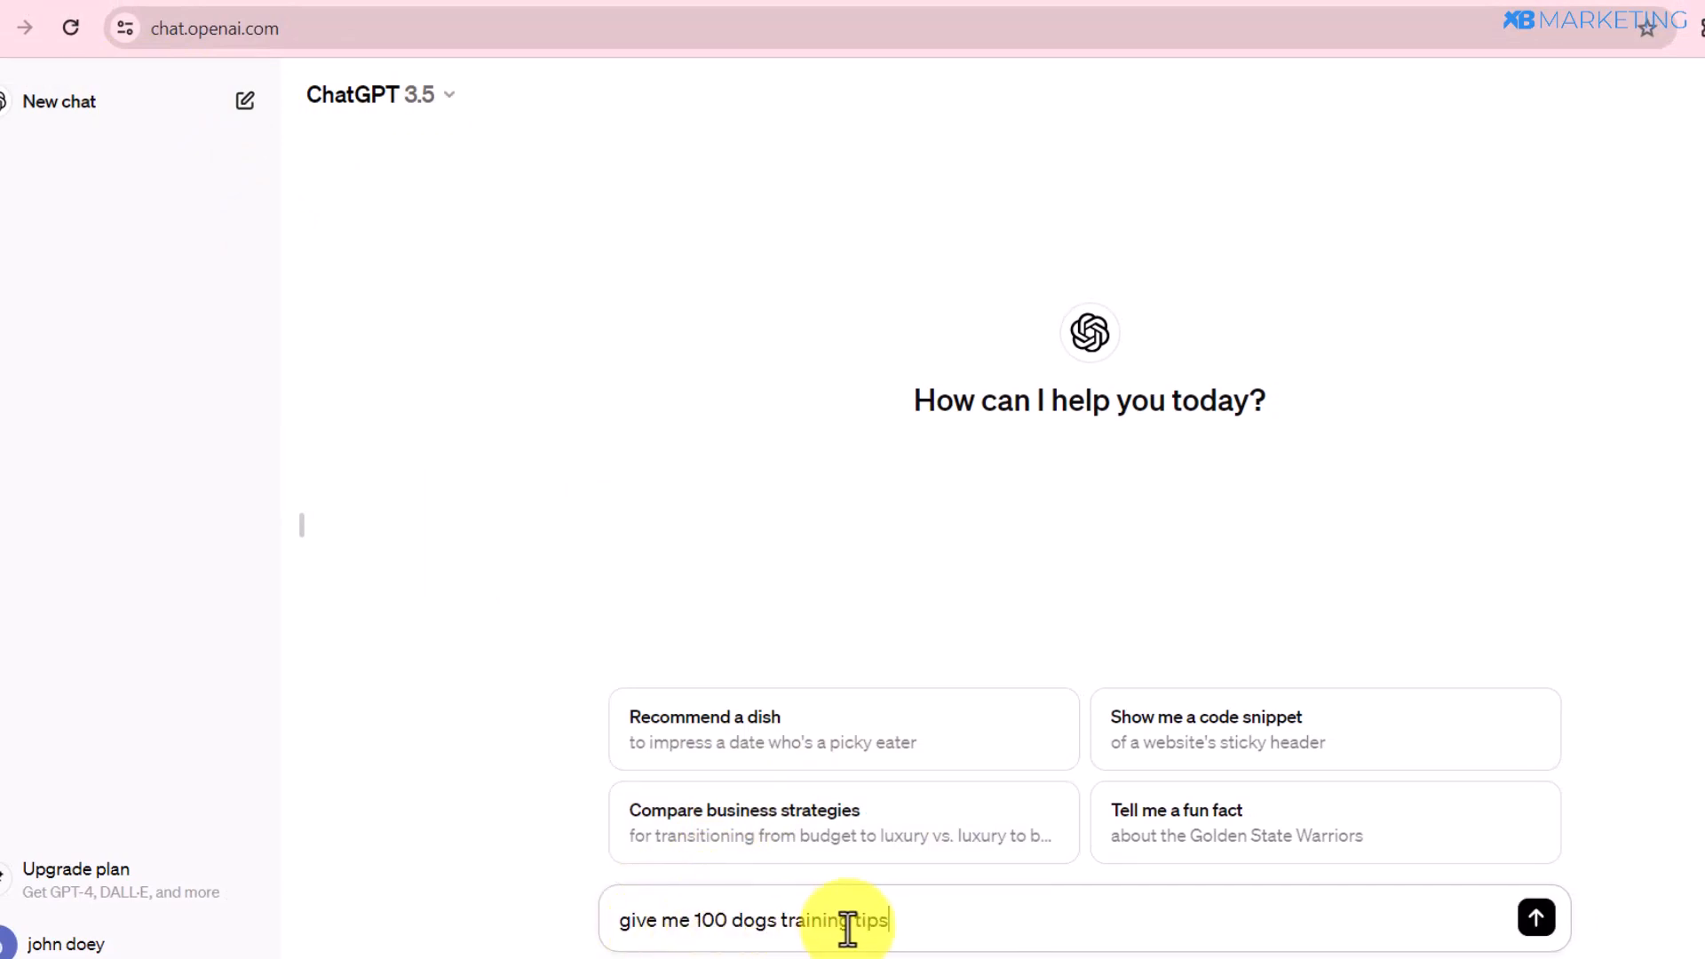
pyautogui.click(1542, 923)
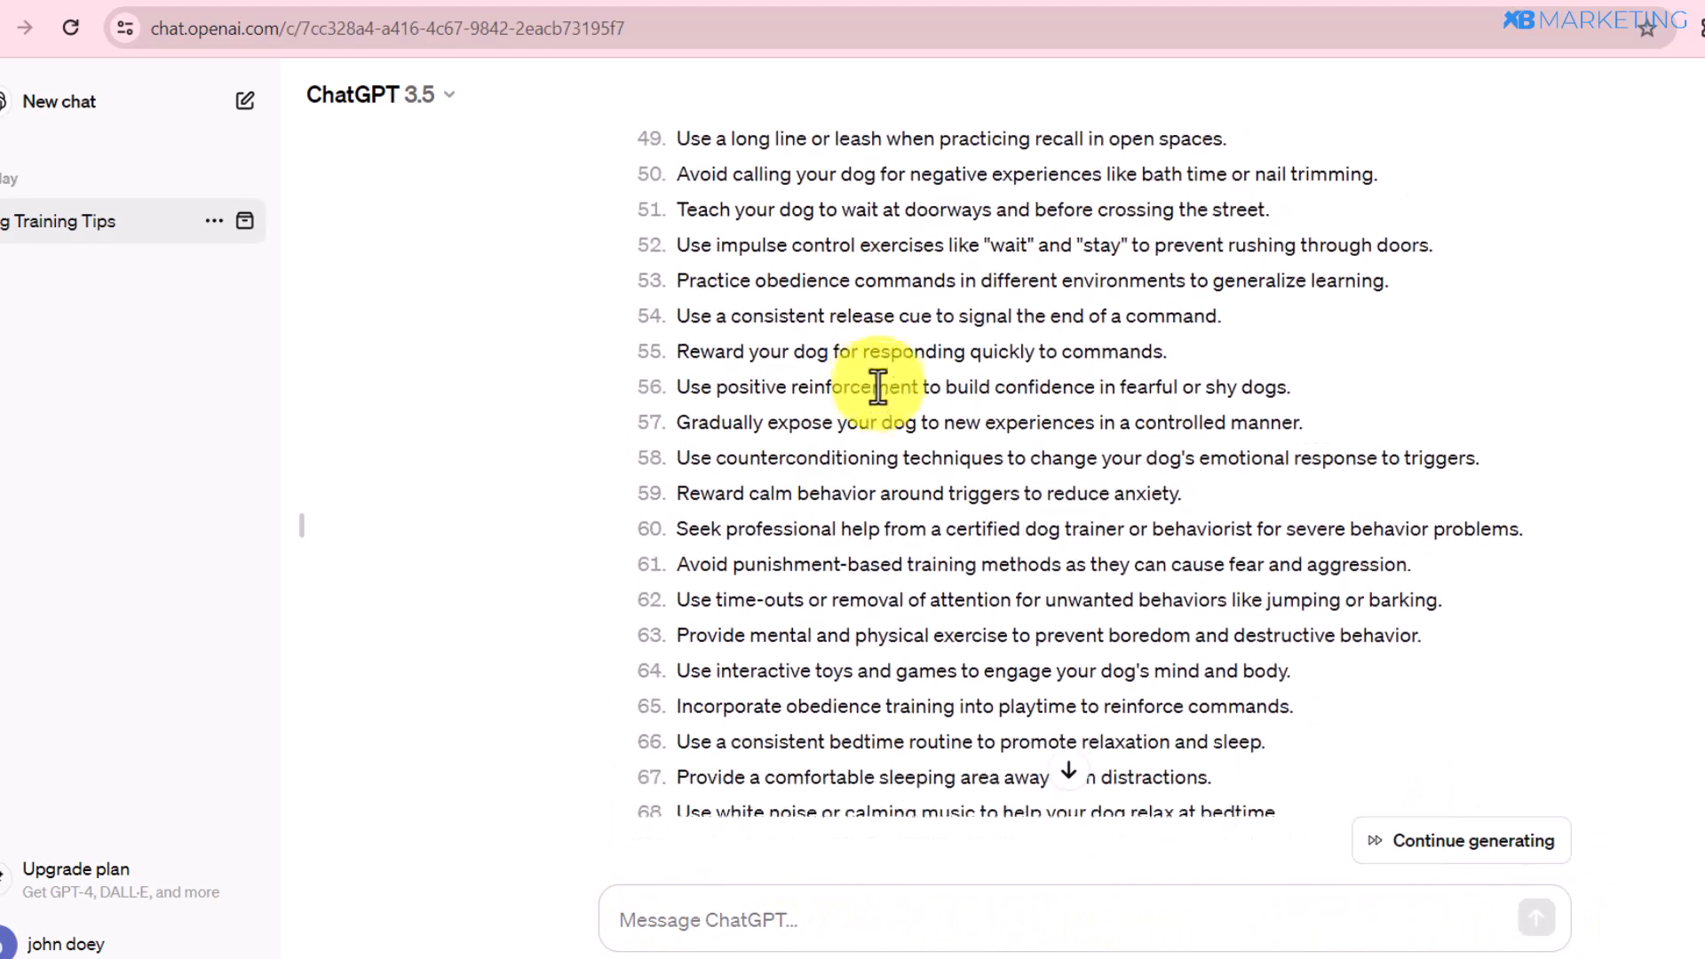
pyautogui.scroll(-5, 843, 444)
pyautogui.scroll(-10, 837, 456)
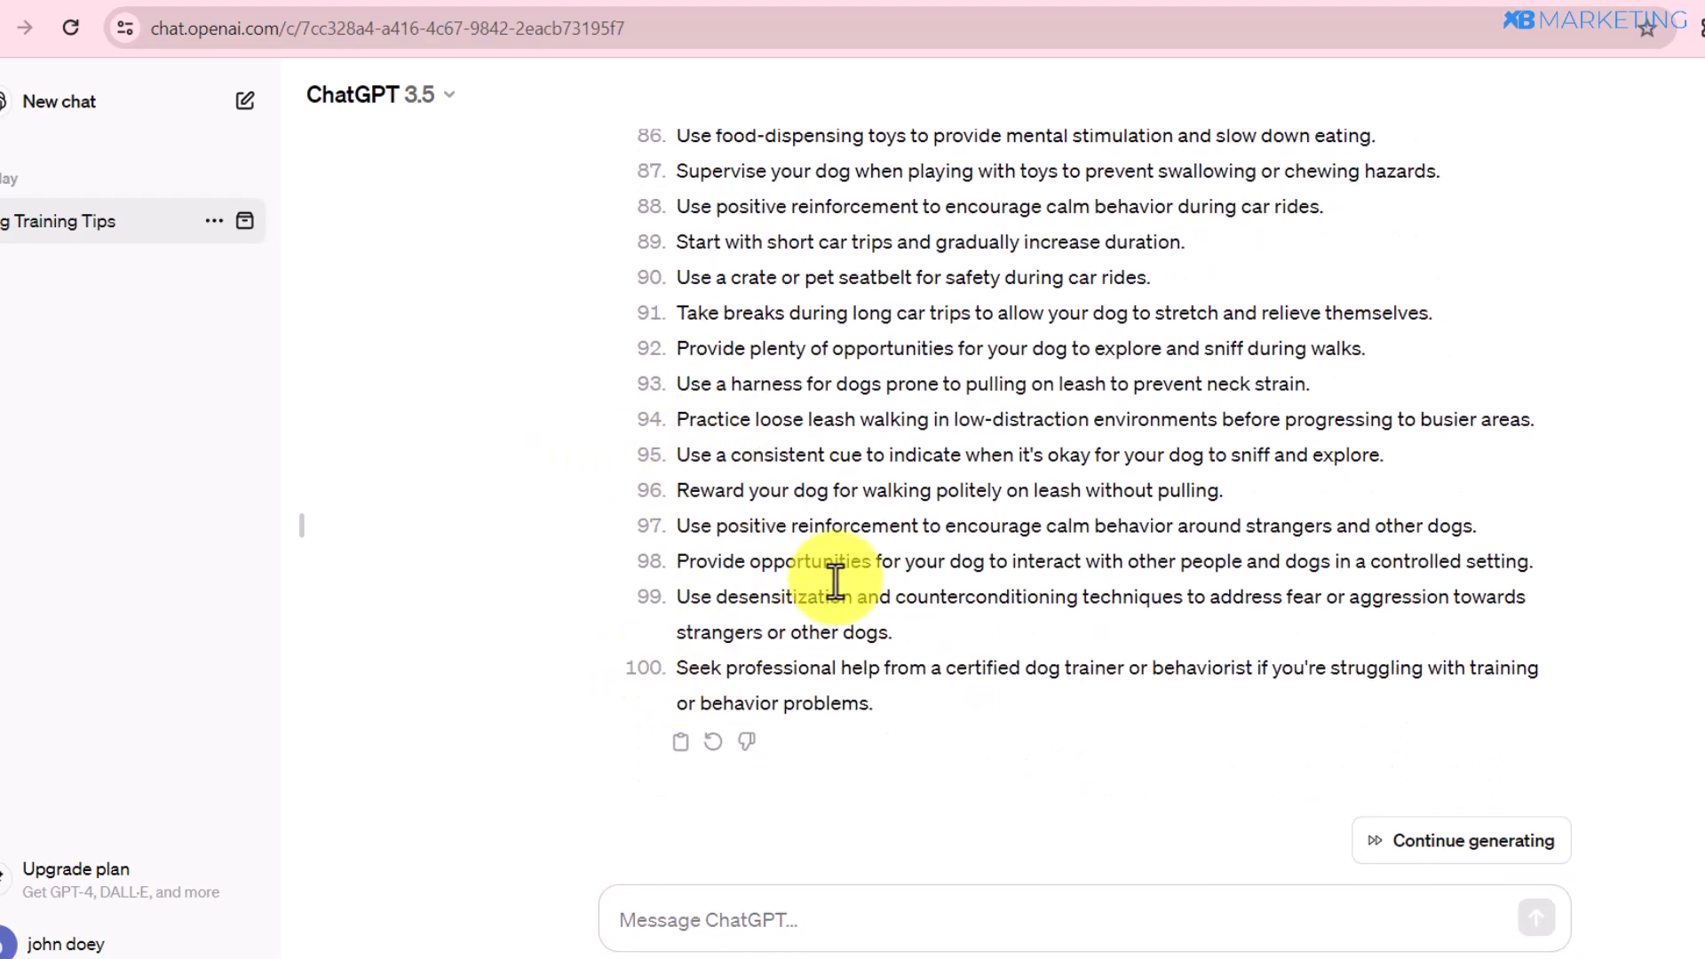
pyautogui.scroll(9, 853, 550)
pyautogui.scroll(20, 877, 495)
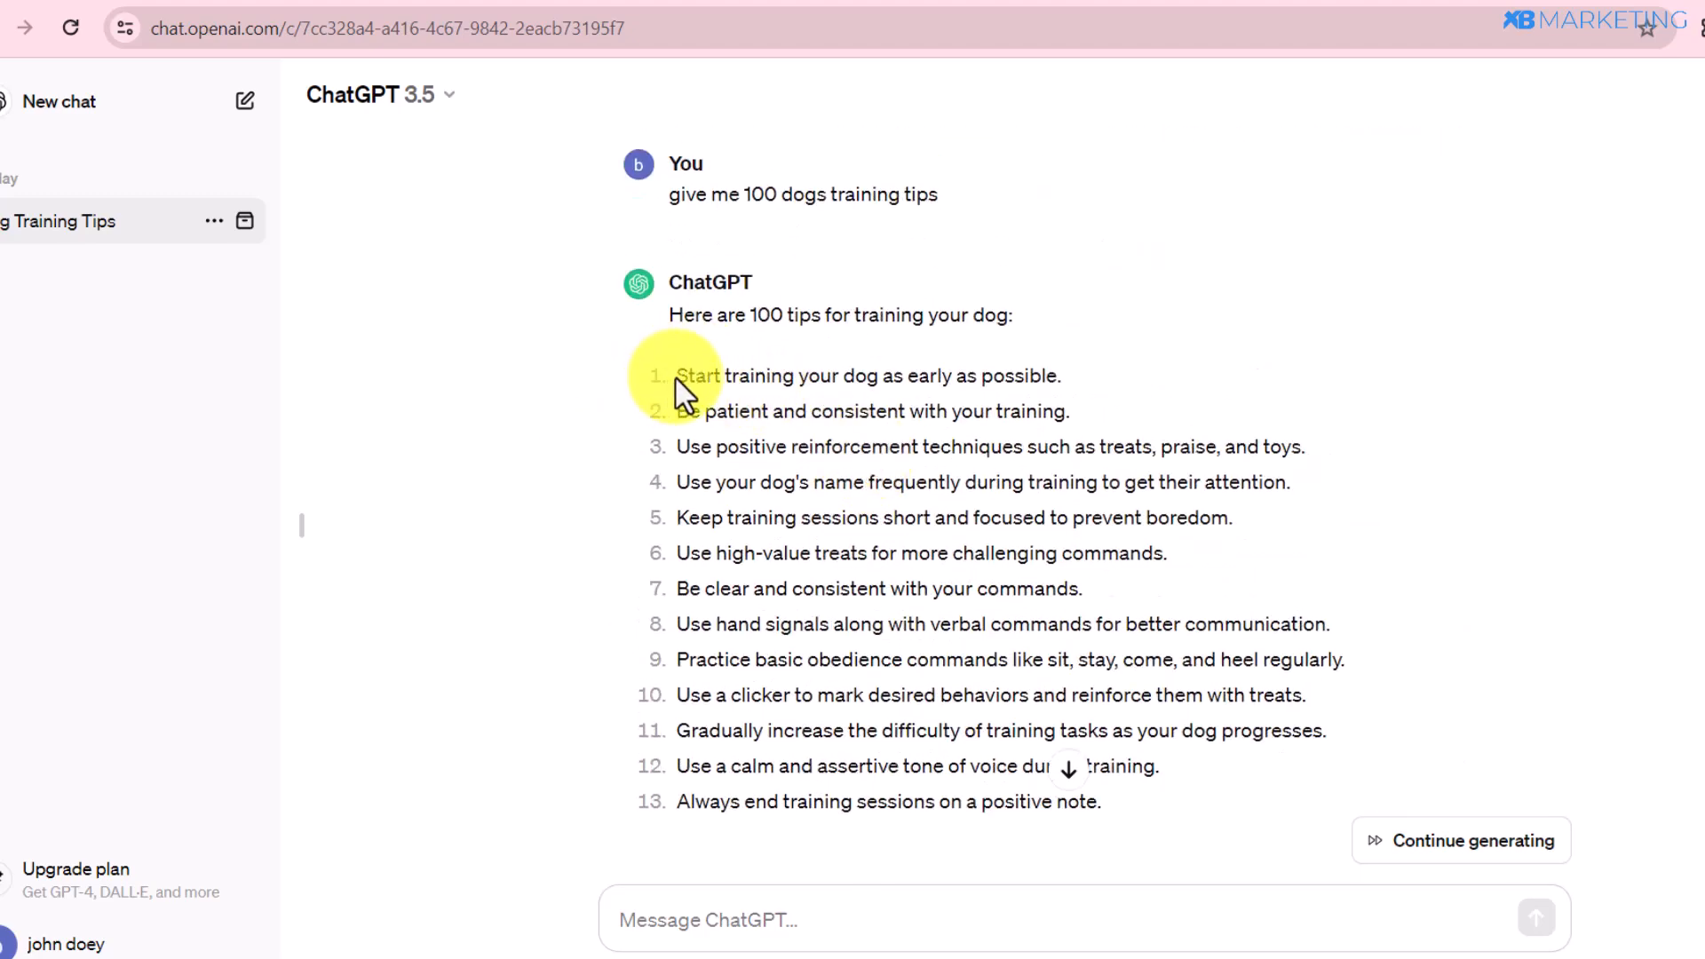
# Copy the first tip and replace the quote on the Canva pin with "Start training your dog as early as possible."
pyautogui.moveTo(674, 376); pyautogui.dragTo(1061, 374)
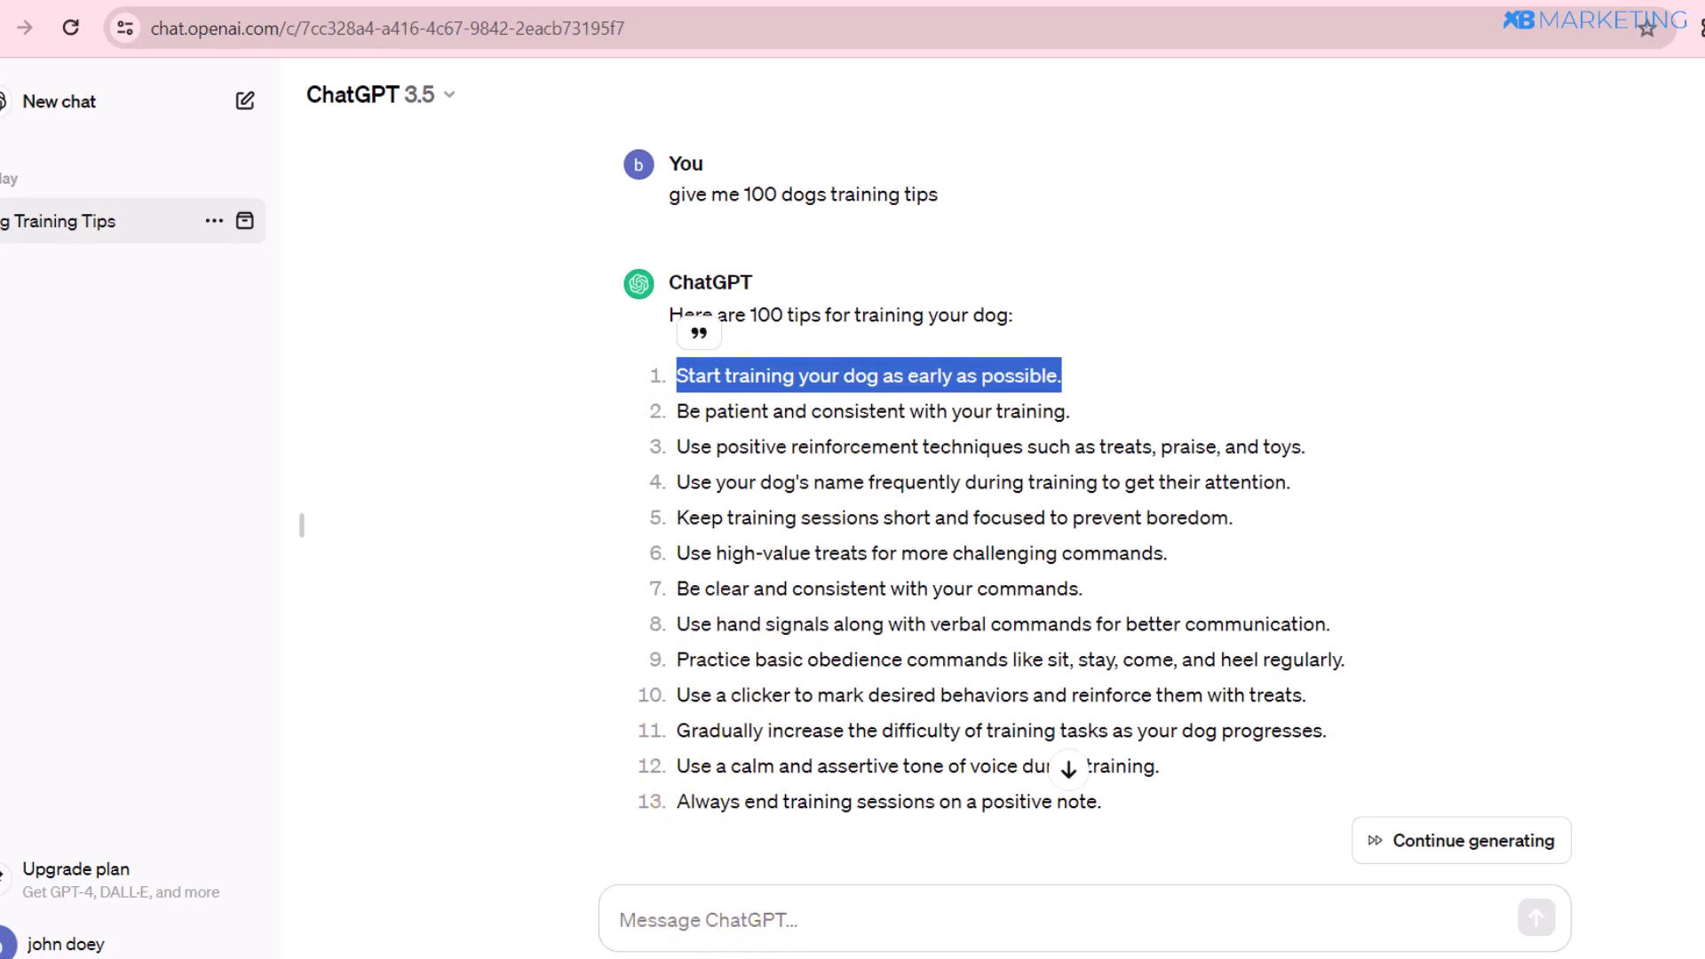
pyautogui.hotkey('alt', 'Tab')
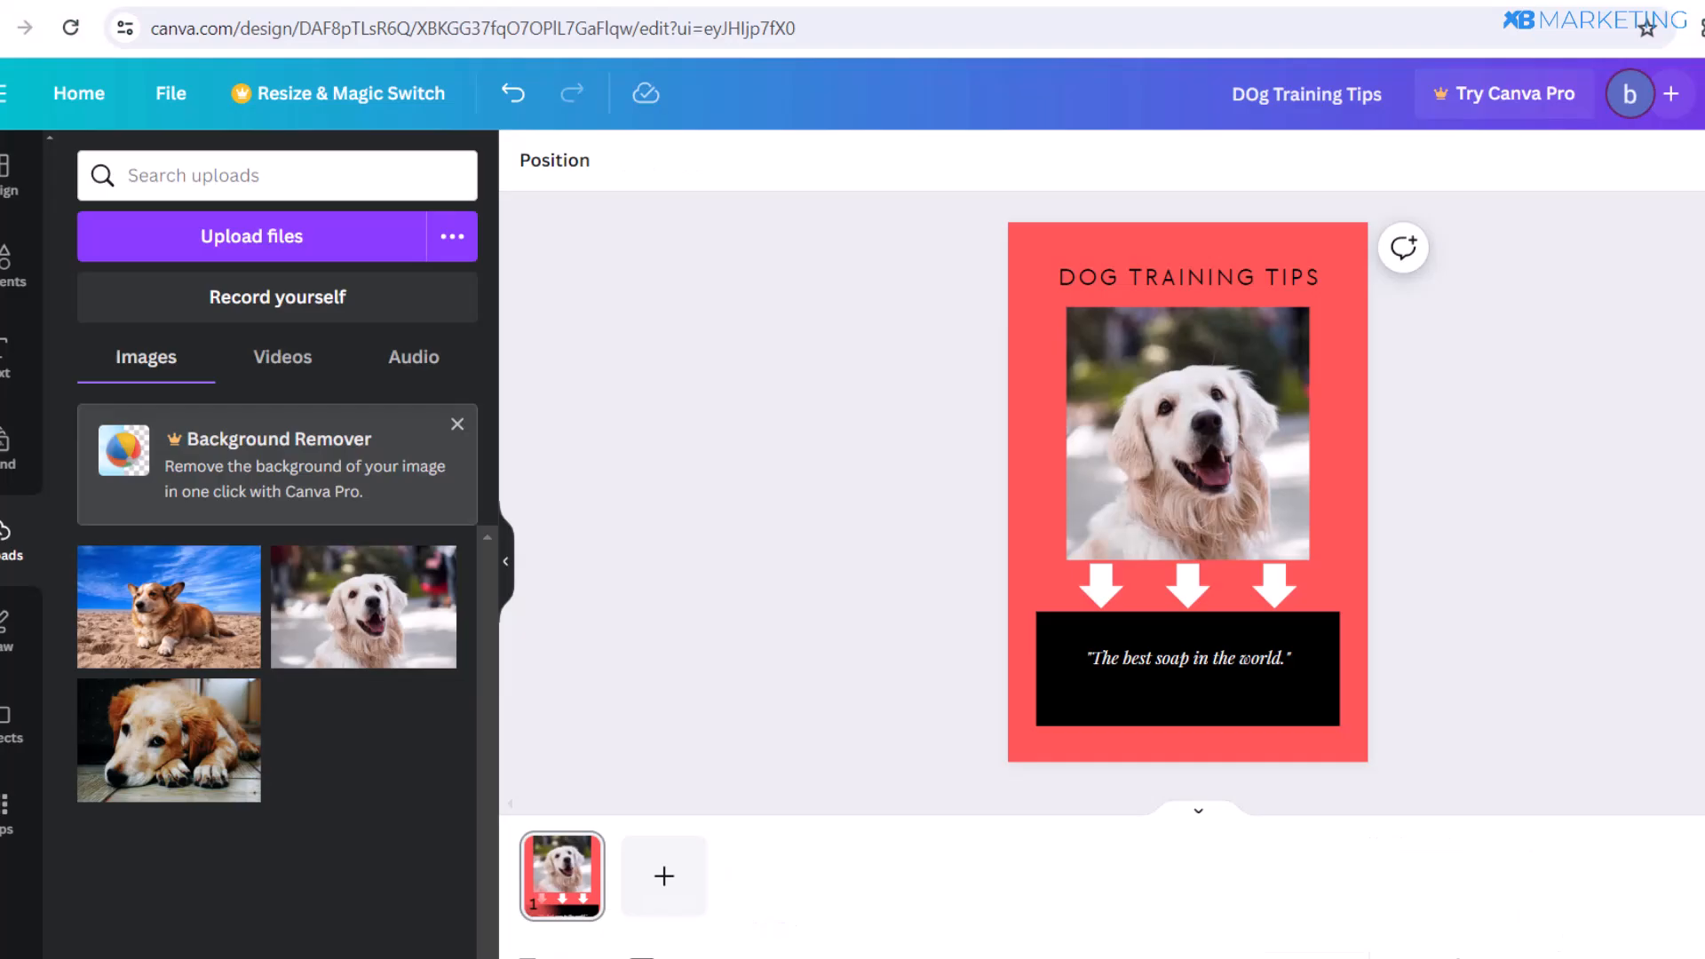
pyautogui.click(1178, 662)
pyautogui.doubleClick(1178, 662)
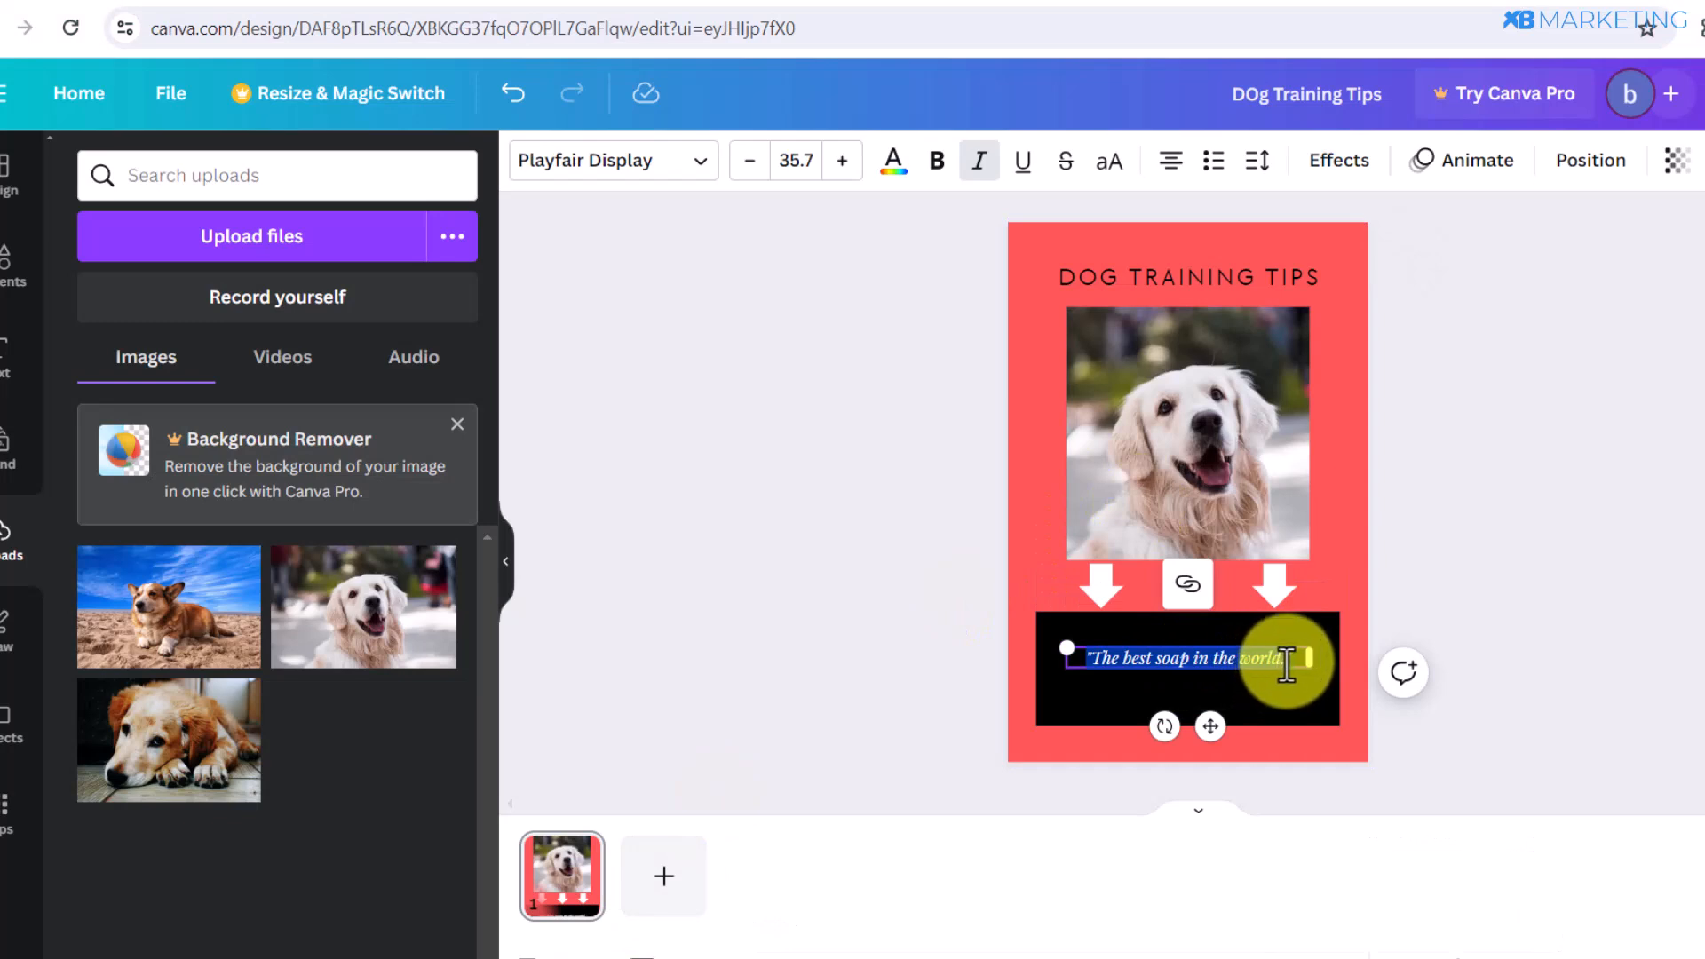
pyautogui.write('"Start training your dog as early as possible."')
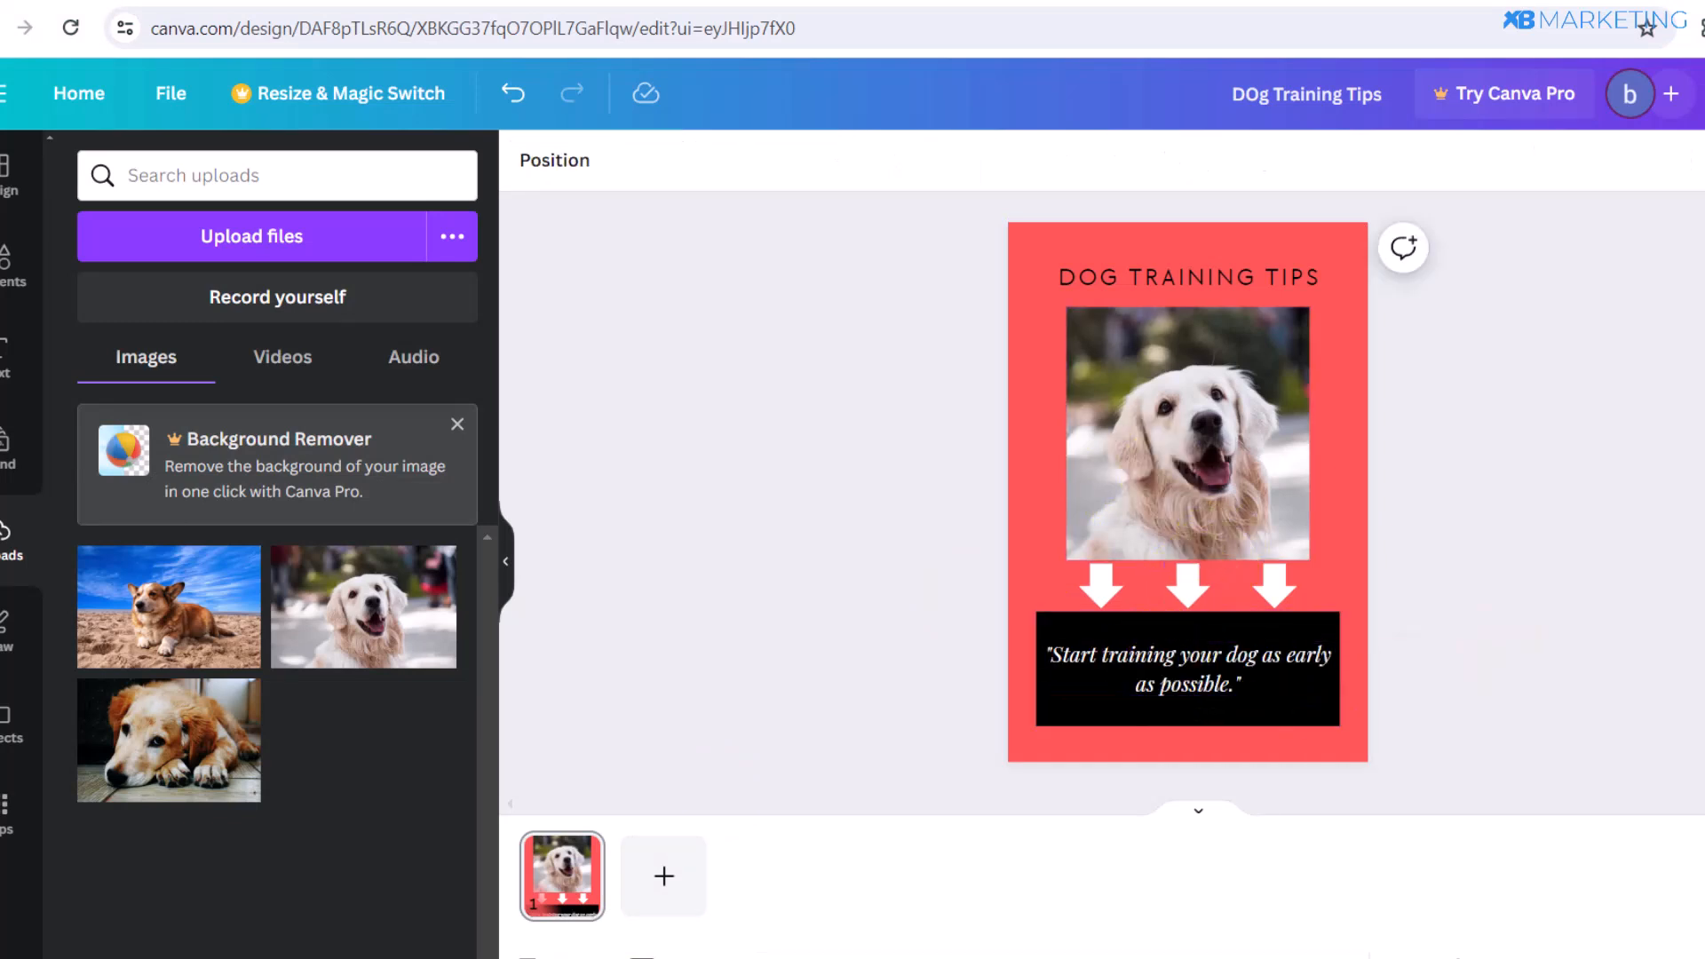
# Open the pin's download options with the PNG file type and close them again
pyautogui.click(1704, 93)
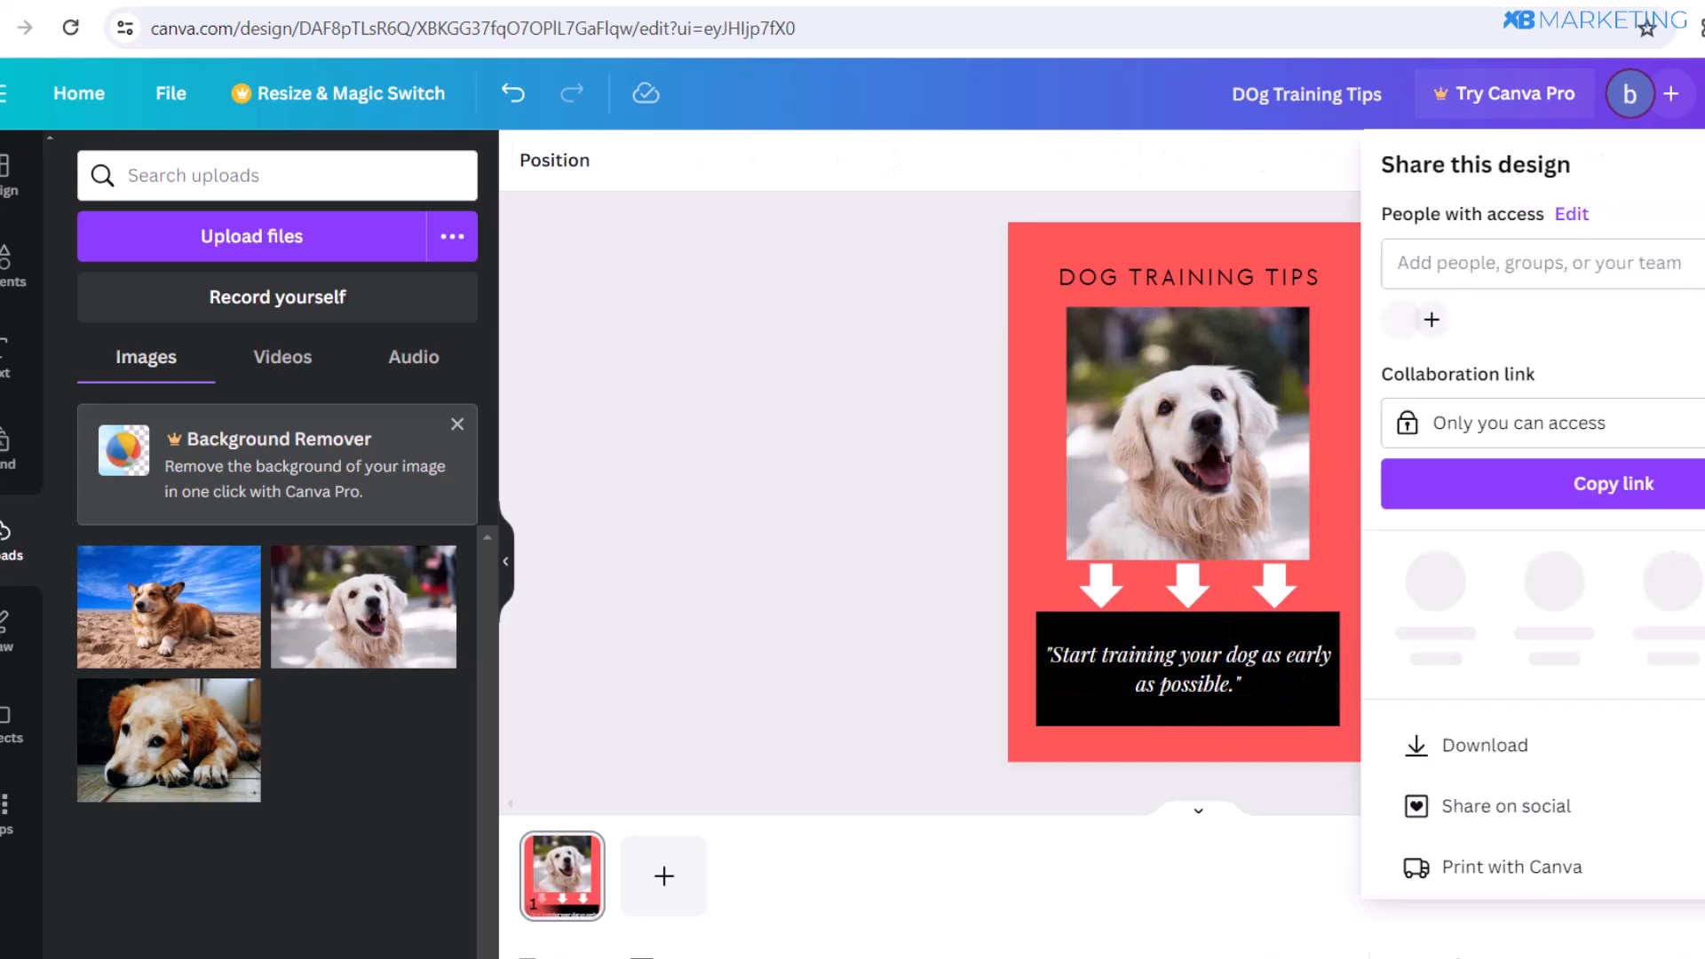
pyautogui.click(1515, 745)
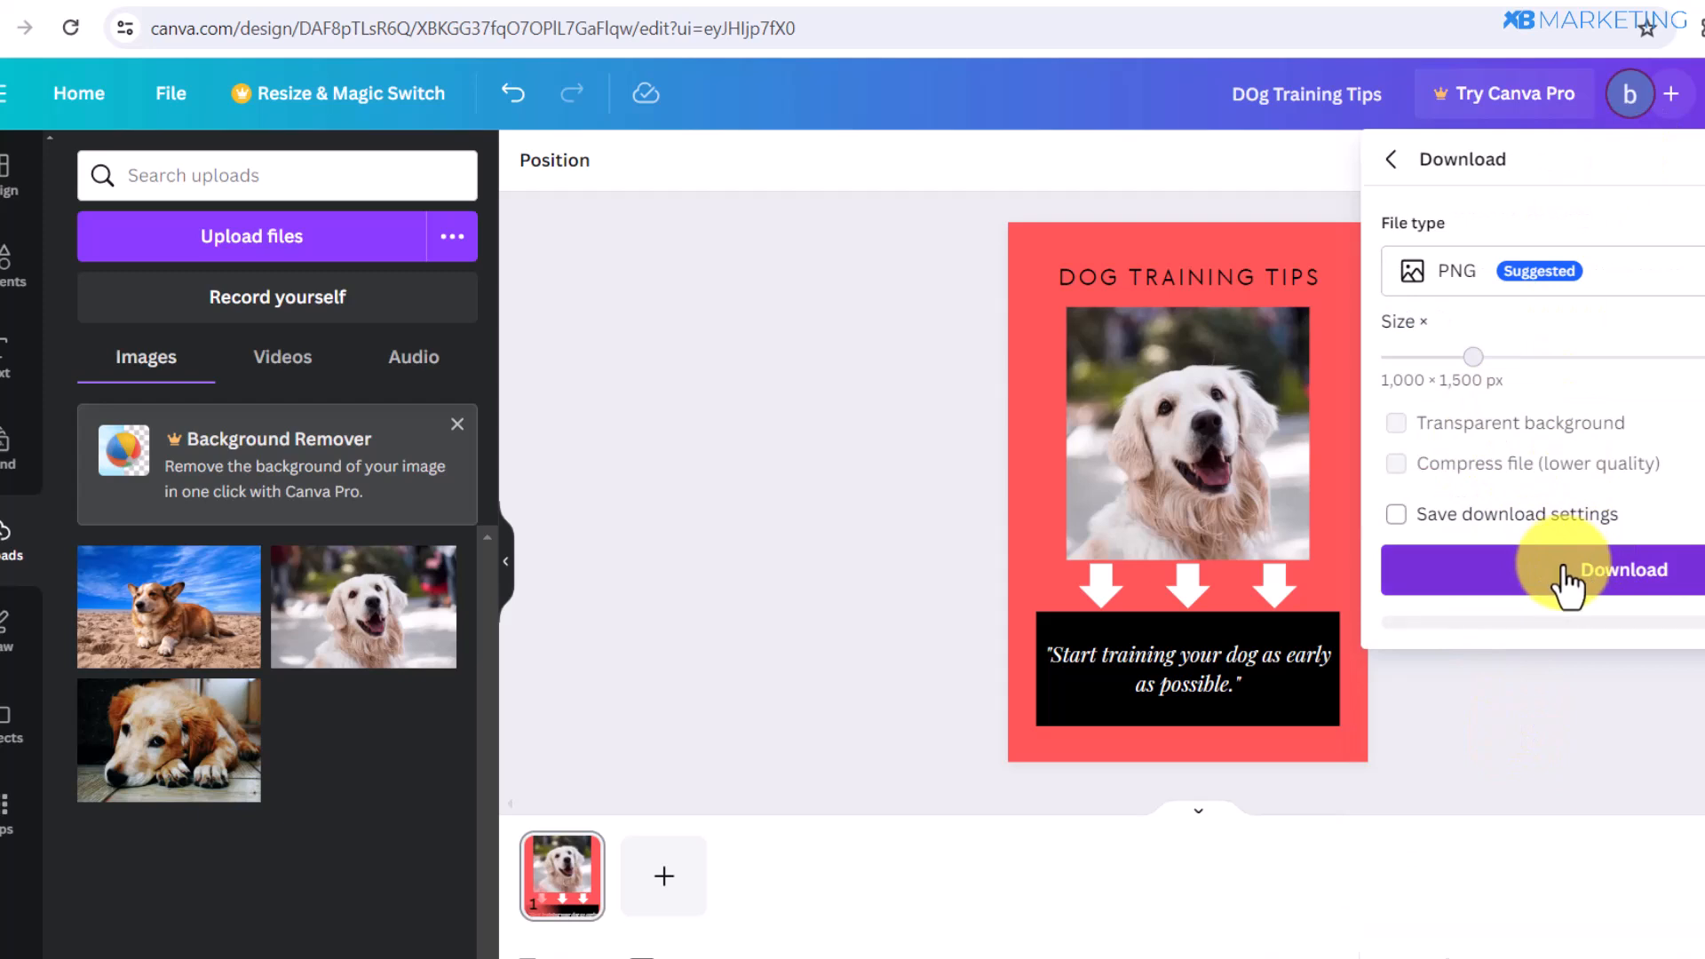
pyautogui.click(859, 804)
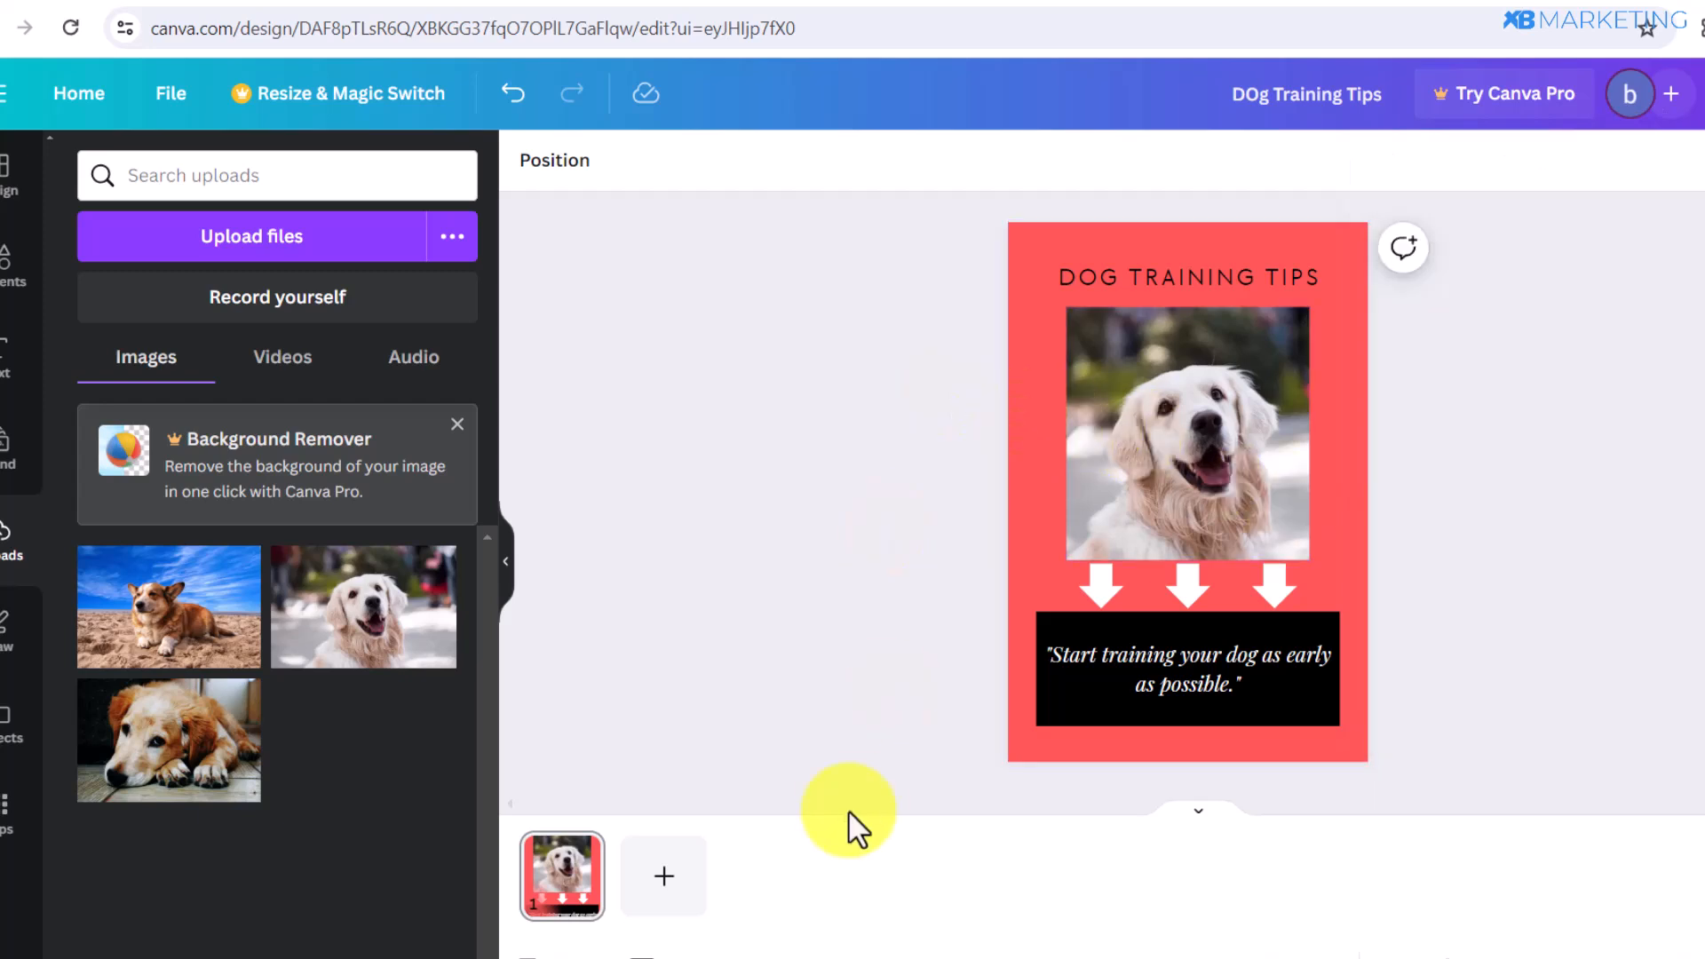
# Replace the golden retriever photo on the pin with the uploaded photo of the corgi on the beach
pyautogui.click(1217, 478)
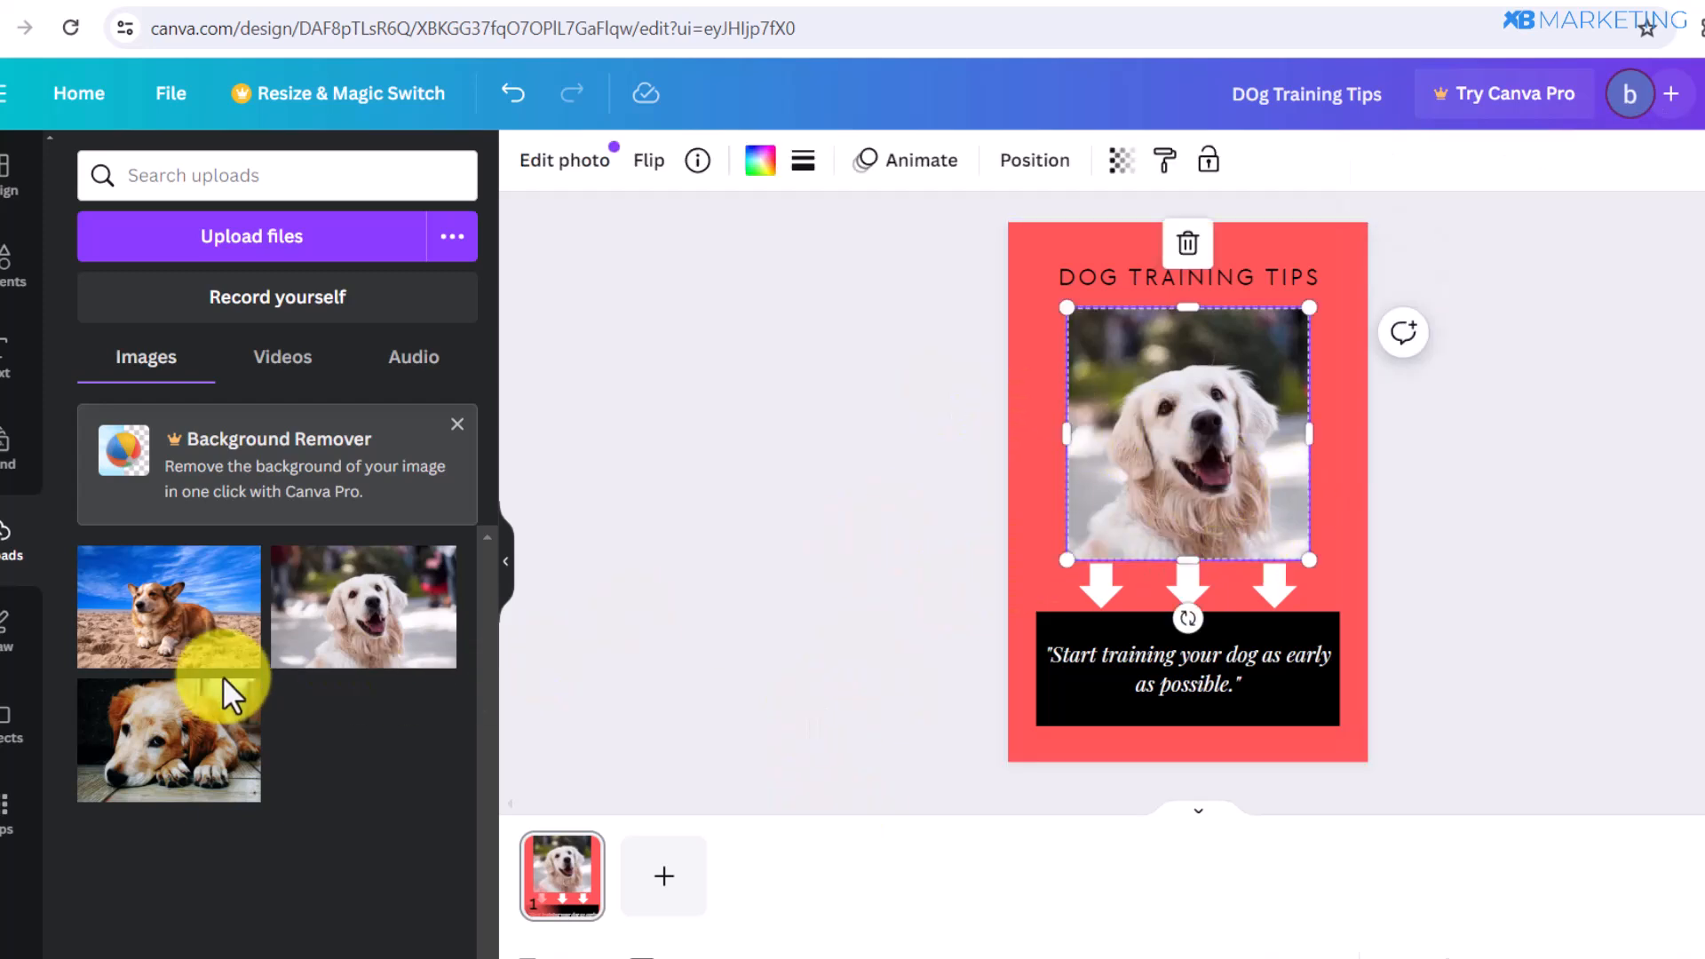
pyautogui.moveTo(144, 598); pyautogui.dragTo(1174, 467)
pyautogui.click(1536, 513)
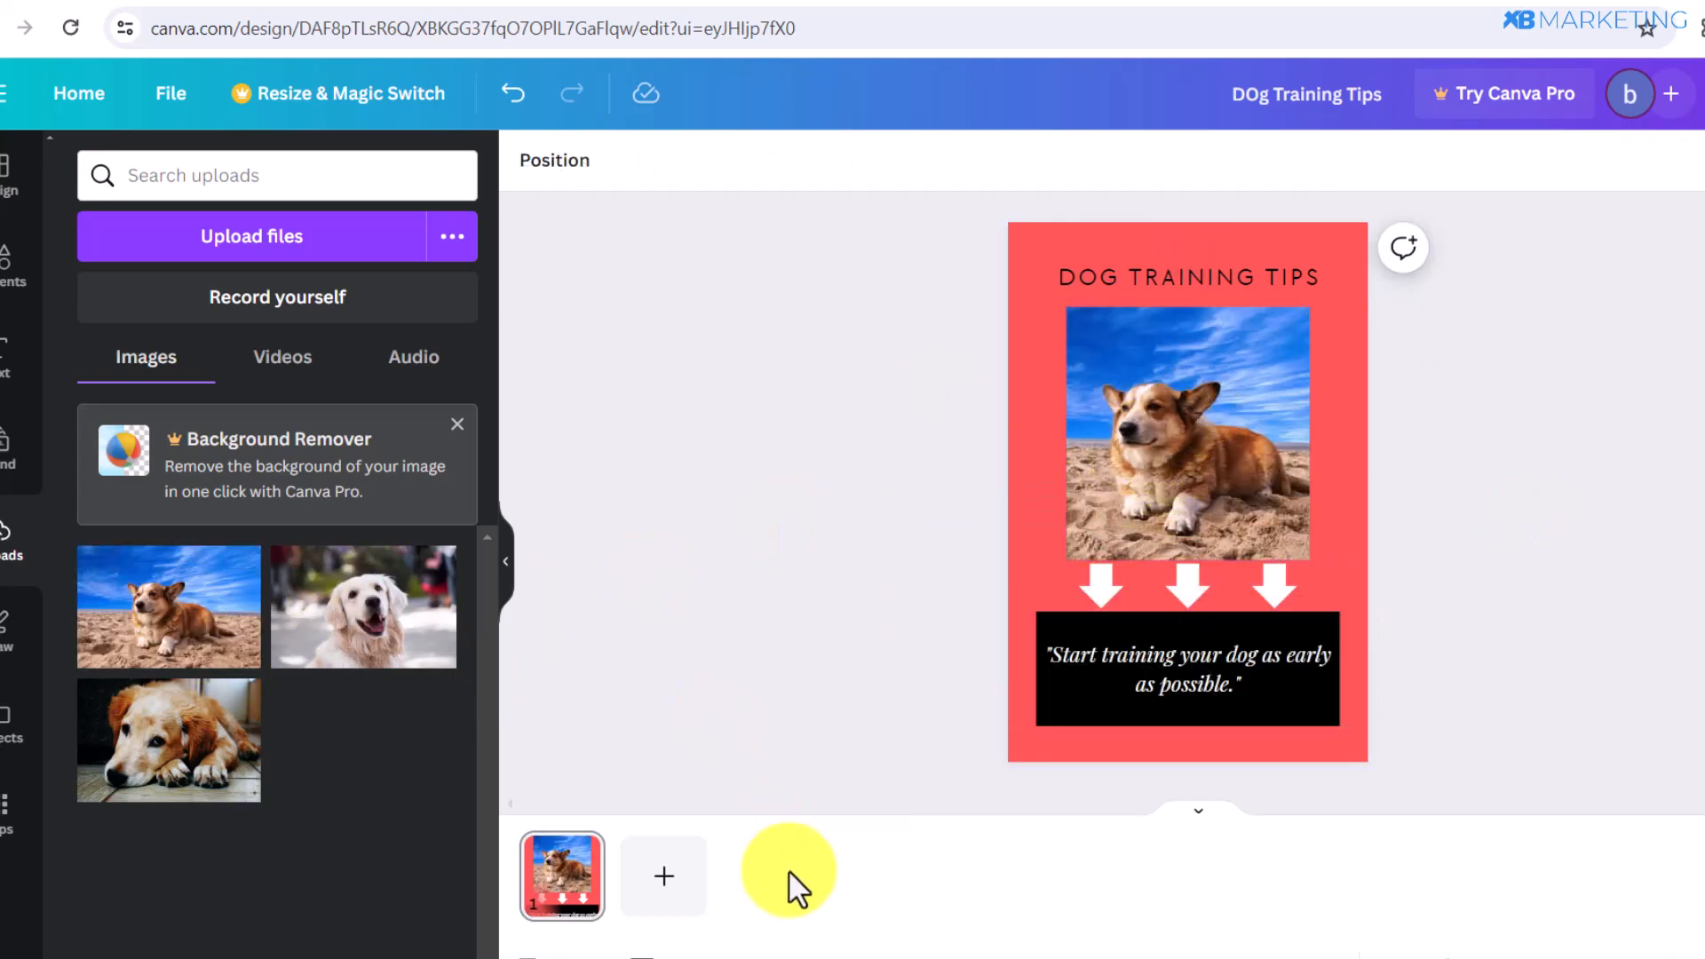
# Copy the second tip from ChatGPT and replace the pin's quote in Canva with "Be patient and consistent with your training."
pyautogui.click(670, 958)
pyautogui.moveTo(677, 409); pyautogui.dragTo(1063, 419)
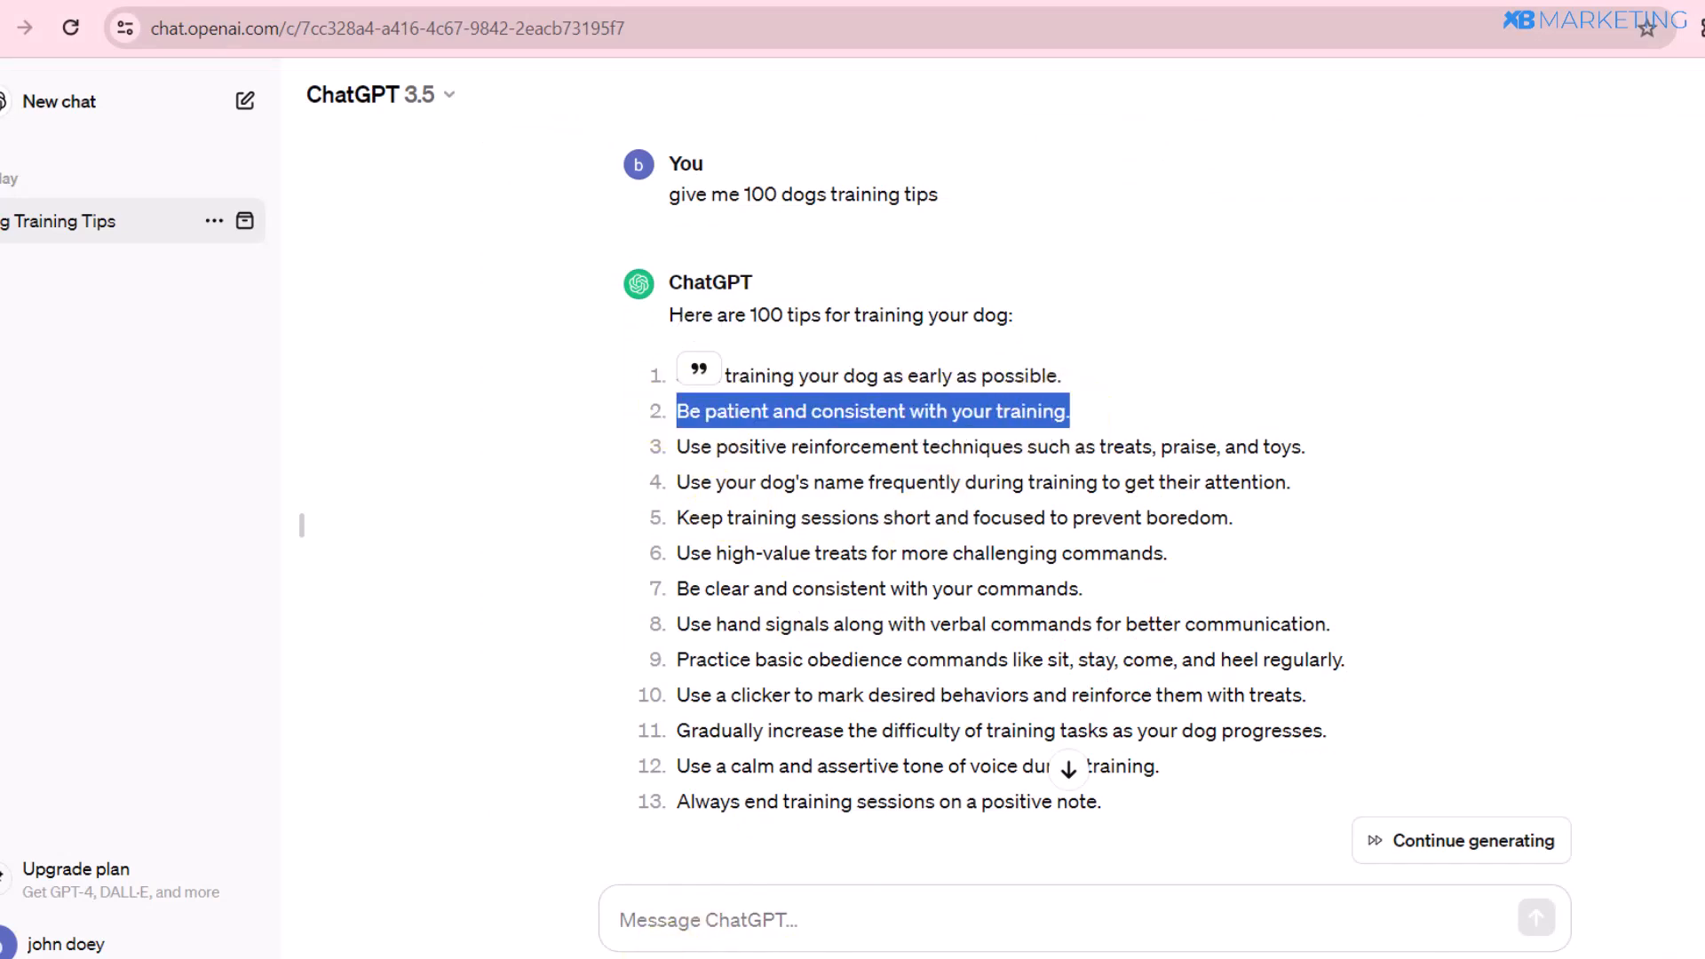
pyautogui.click(670, 958)
pyautogui.click(1080, 656)
pyautogui.click(1063, 658)
pyautogui.moveTo(1048, 655); pyautogui.dragTo(1242, 686)
pyautogui.write('"Be patient and consistent with your training.')
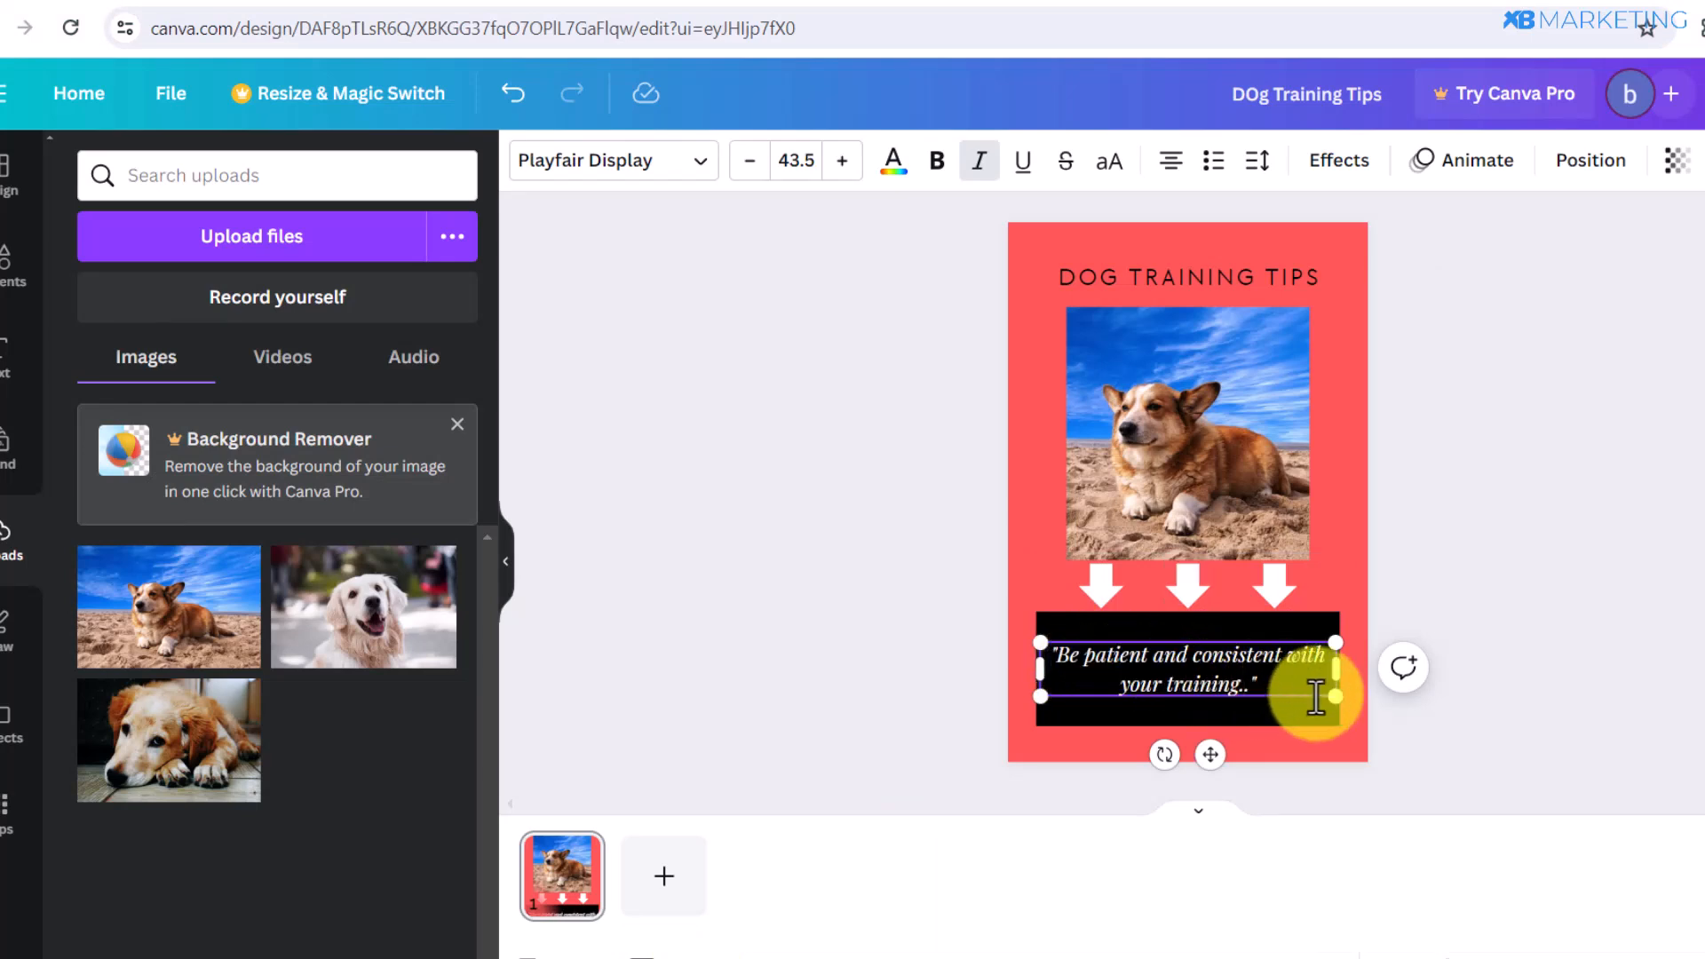
pyautogui.click(1506, 617)
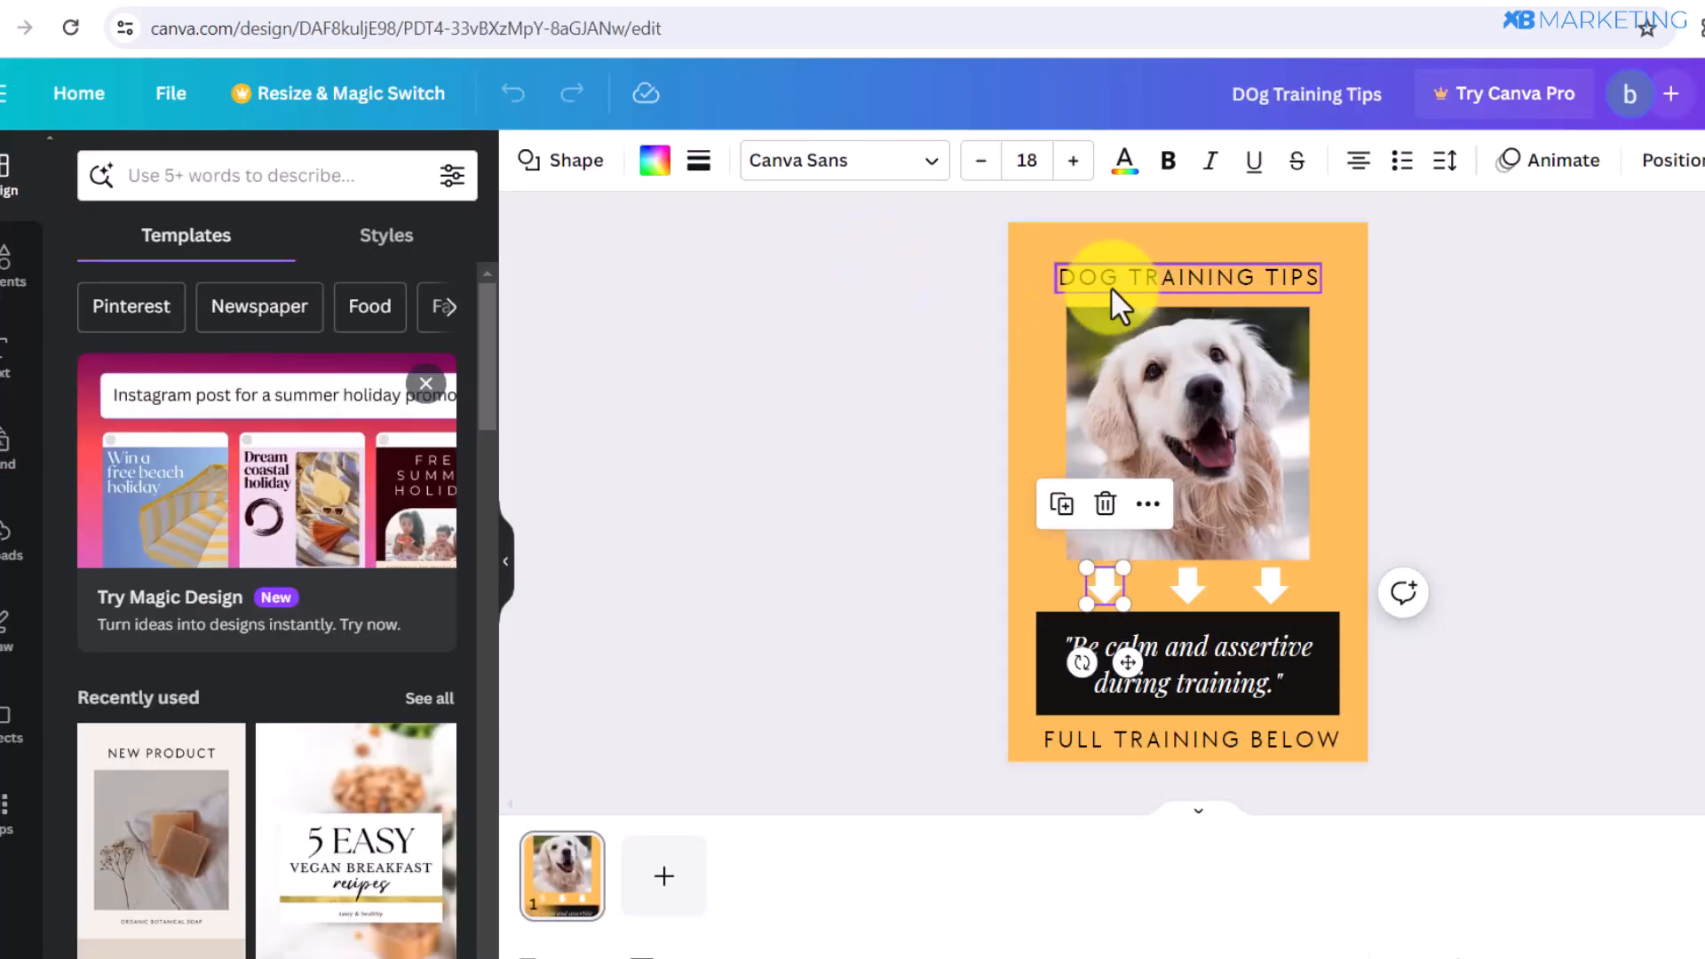
# Following the orange example pin, add the line "FULL TRAINING BELOW" in the title's style beneath the quote box and shorten the box slightly
pyautogui.click(878, 295)
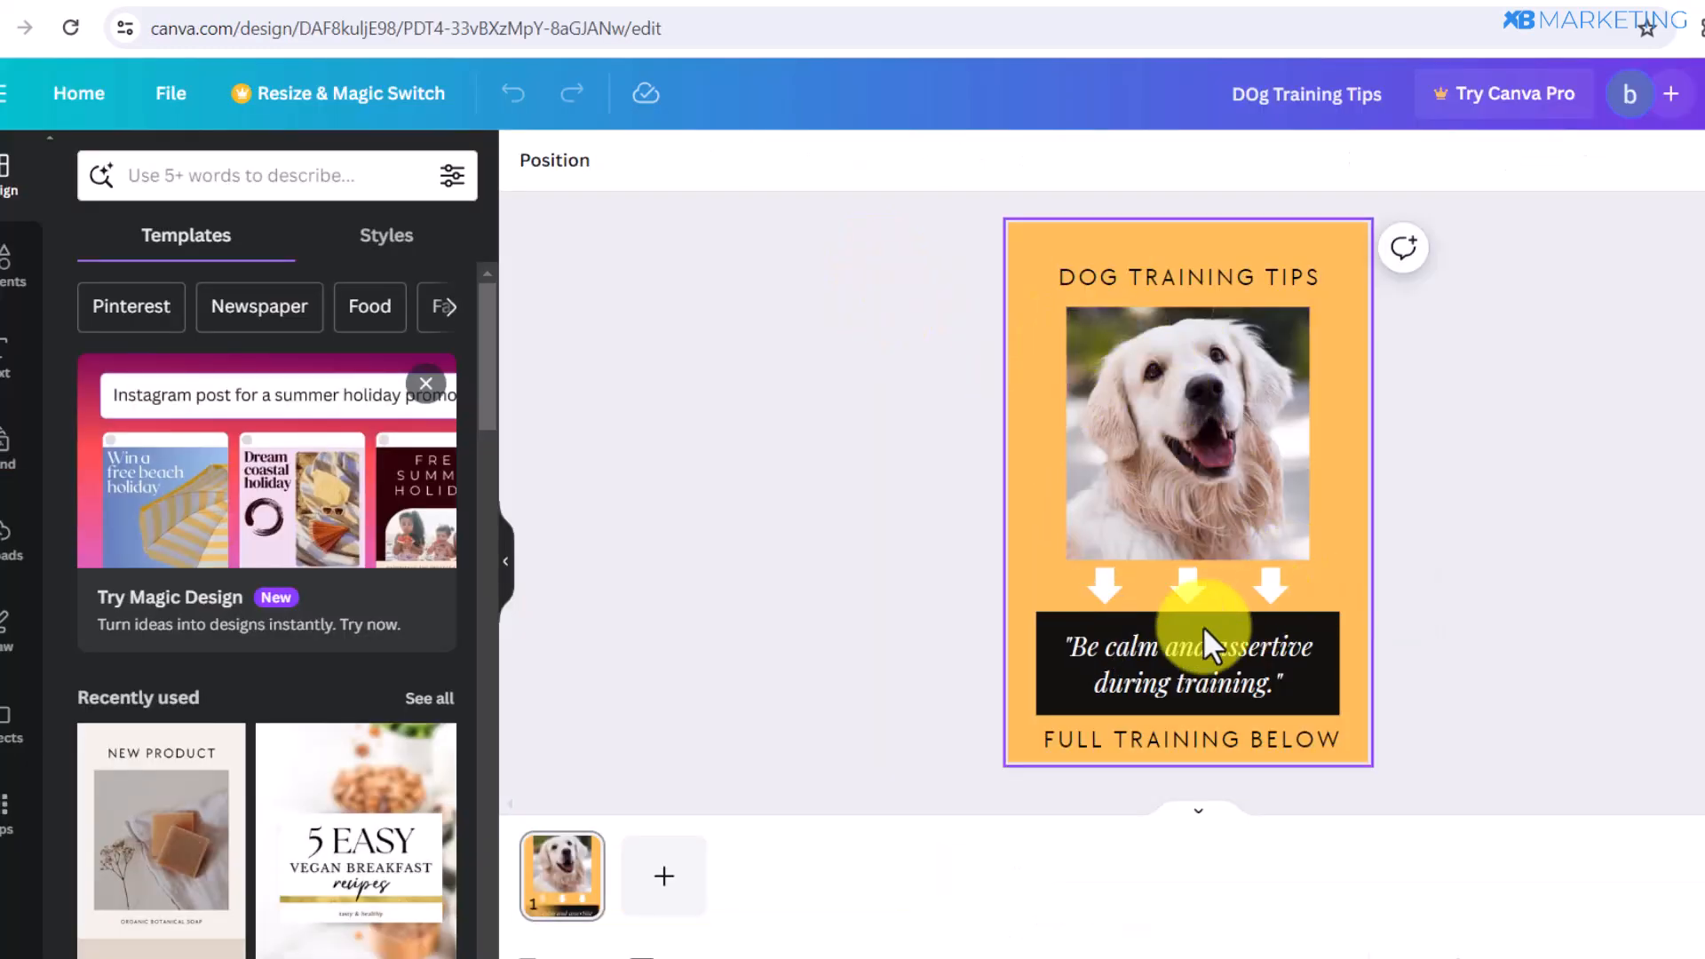
pyautogui.click(1110, 755)
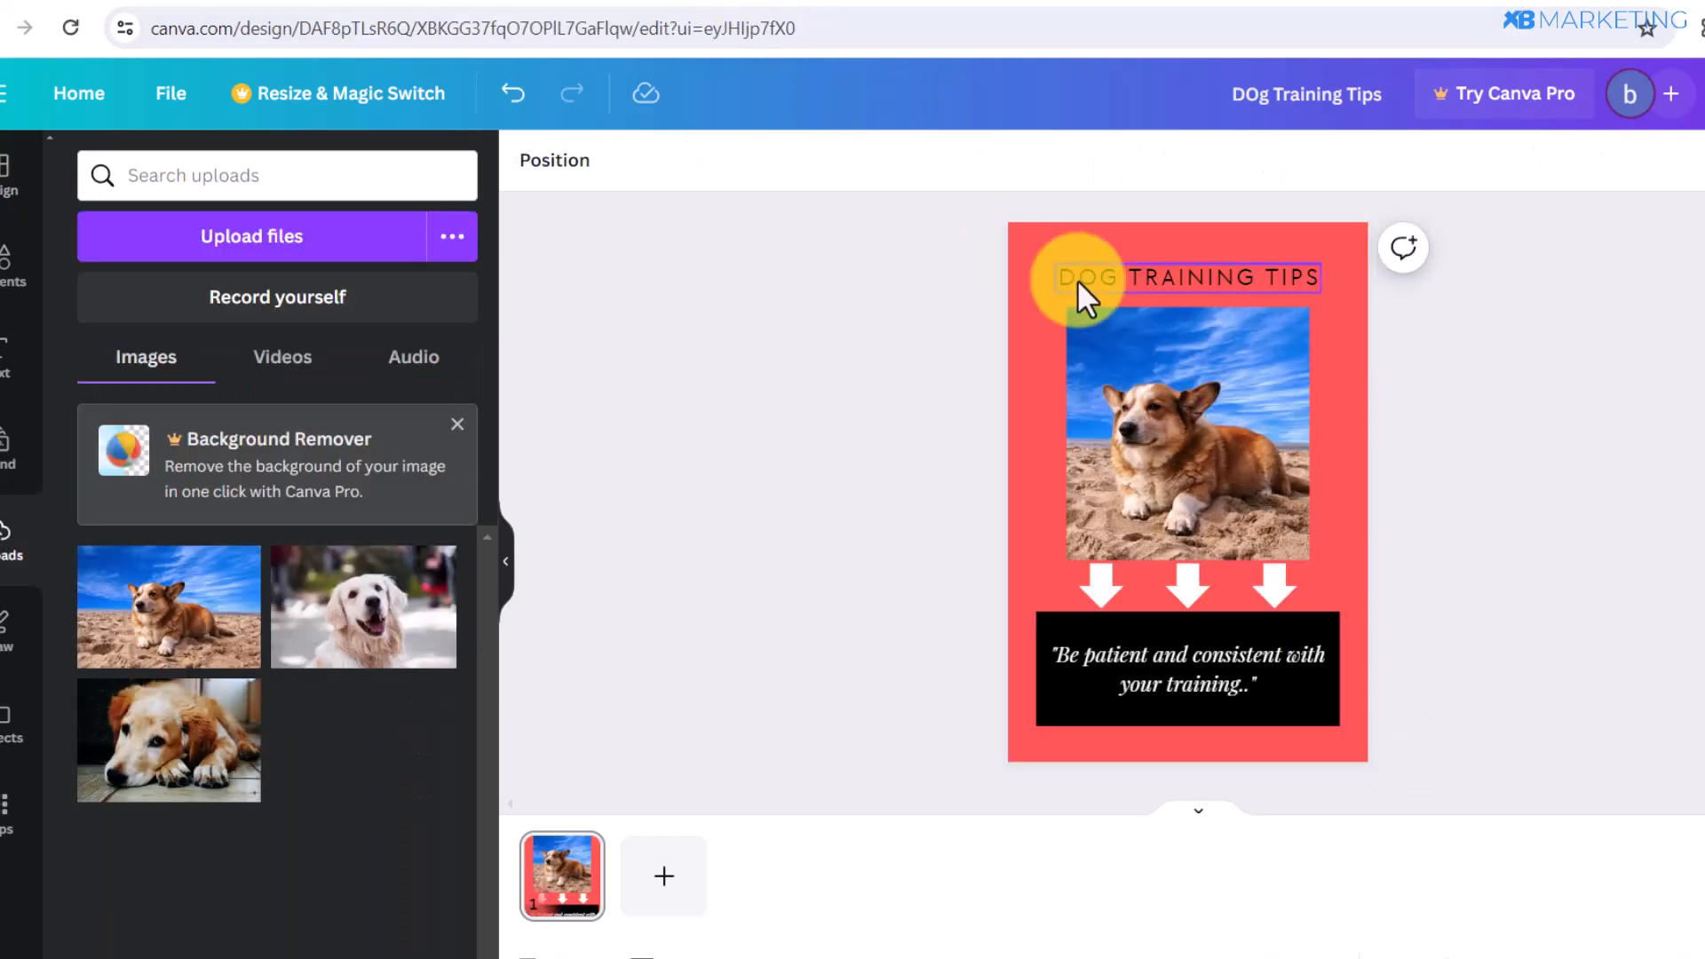
pyautogui.click(1101, 274)
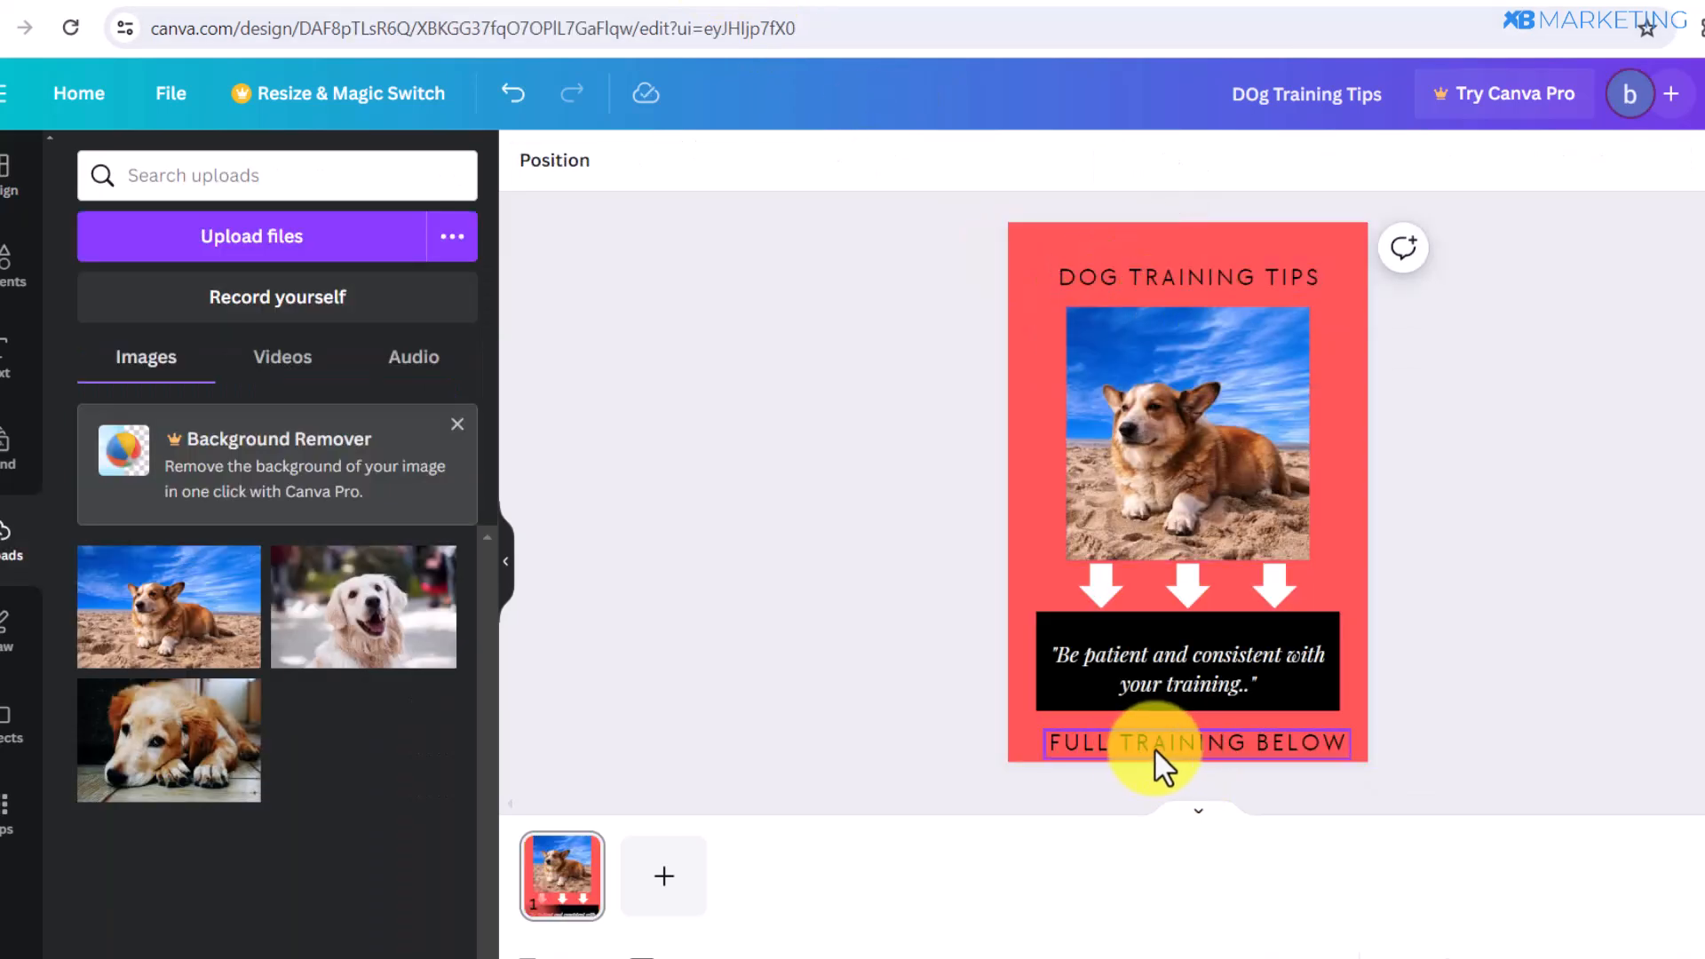
pyautogui.moveTo(1155, 749); pyautogui.dragTo(1153, 739)
pyautogui.click(1501, 632)
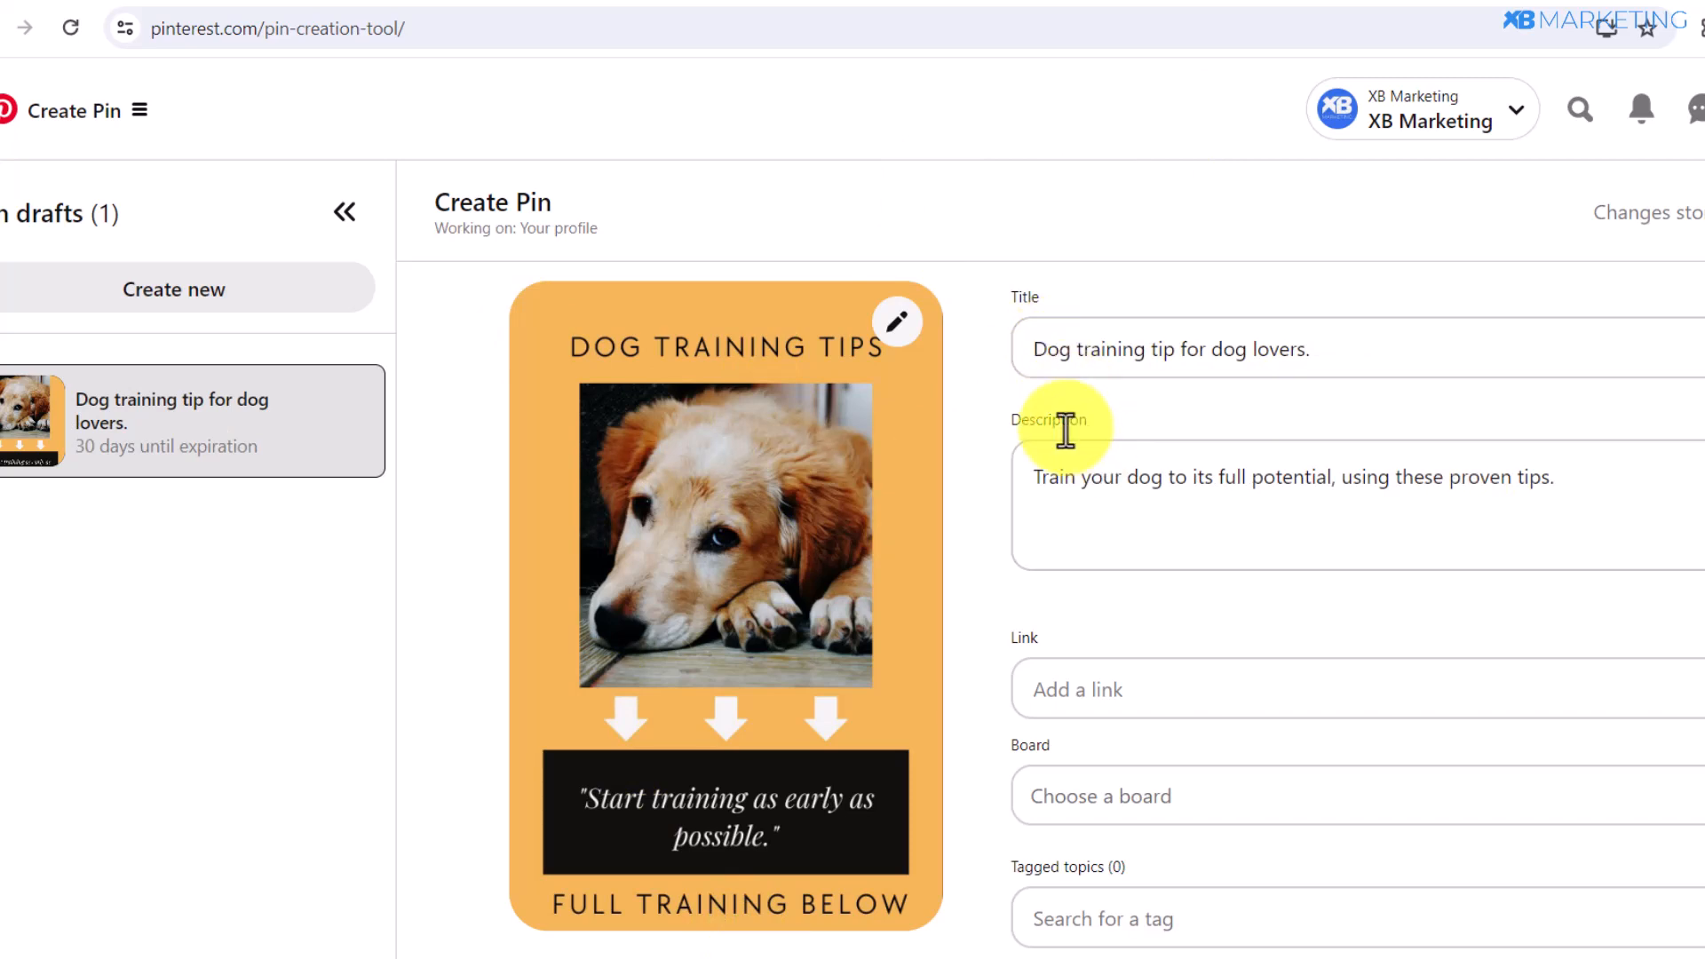
pyautogui.moveTo(1305, 355); pyautogui.dragTo(912, 360)
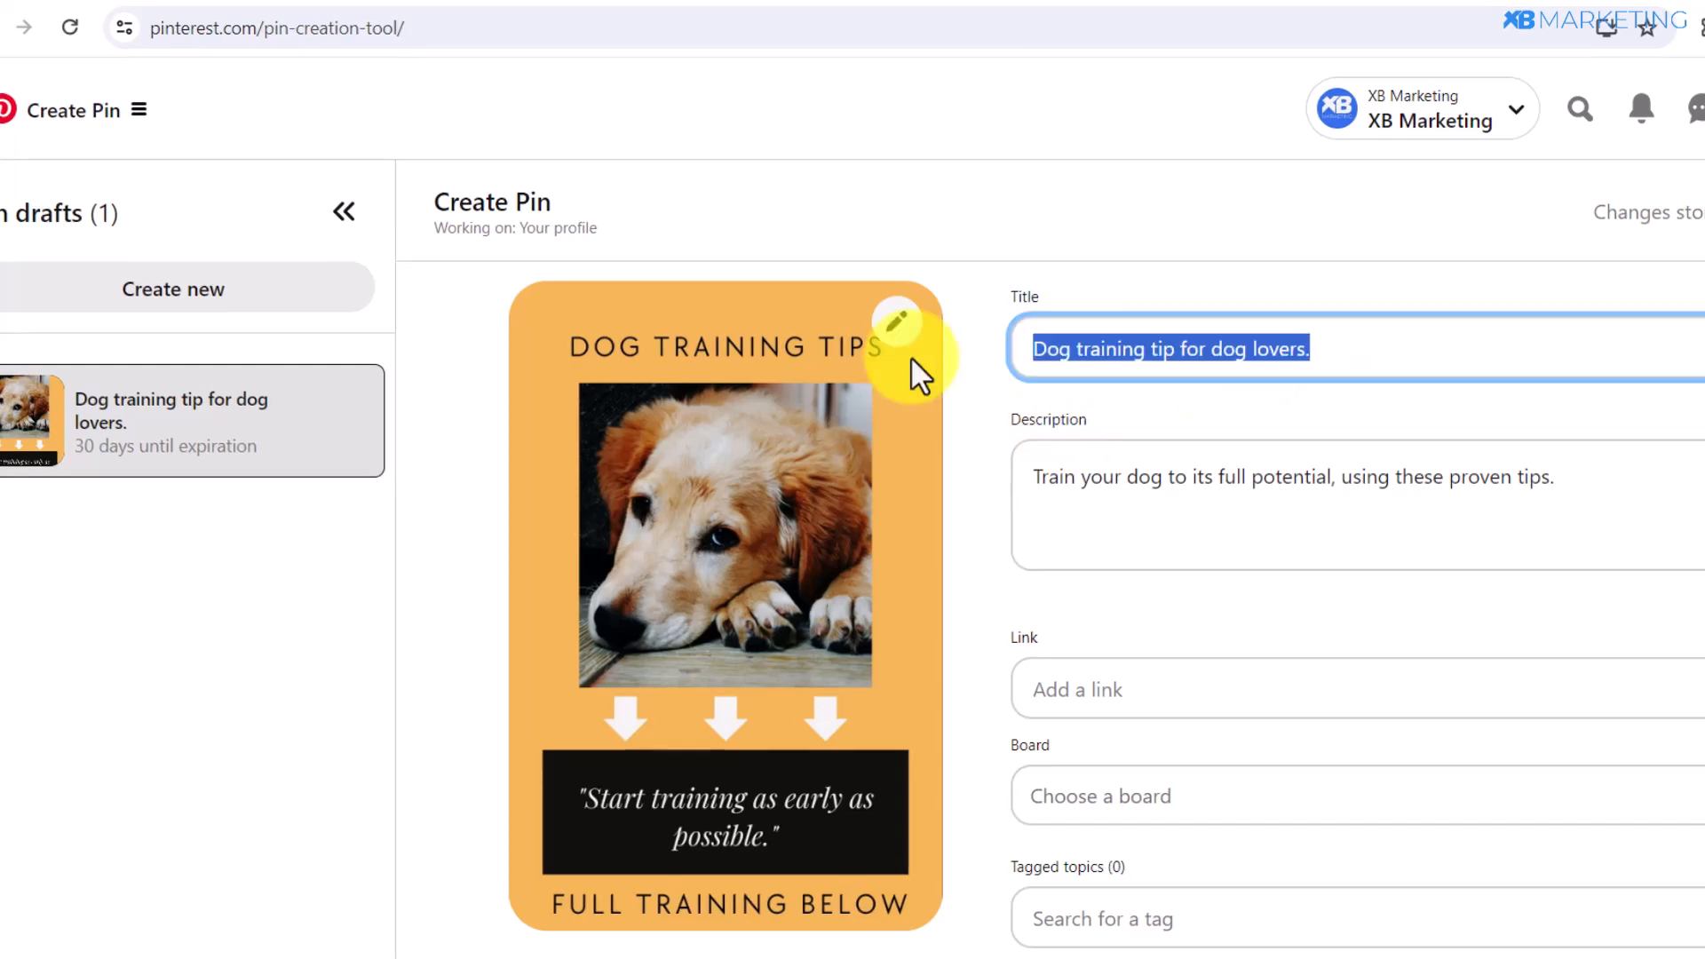
pyautogui.click(1024, 392)
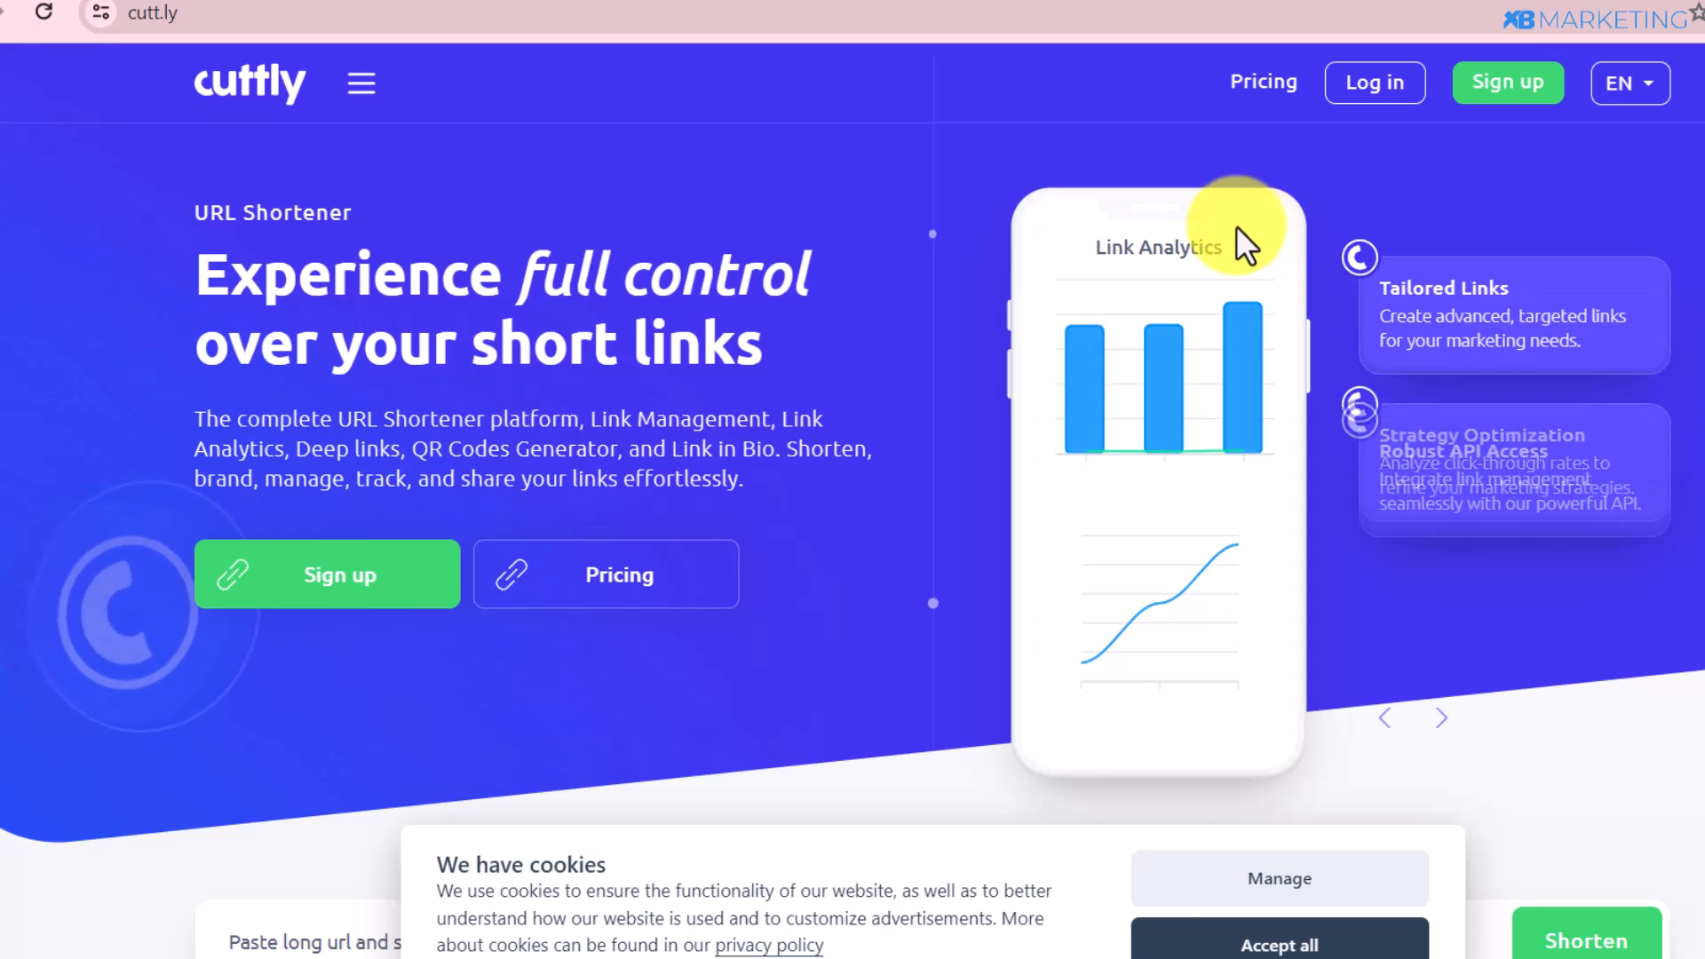
pyautogui.scroll(-2, 1199, 222)
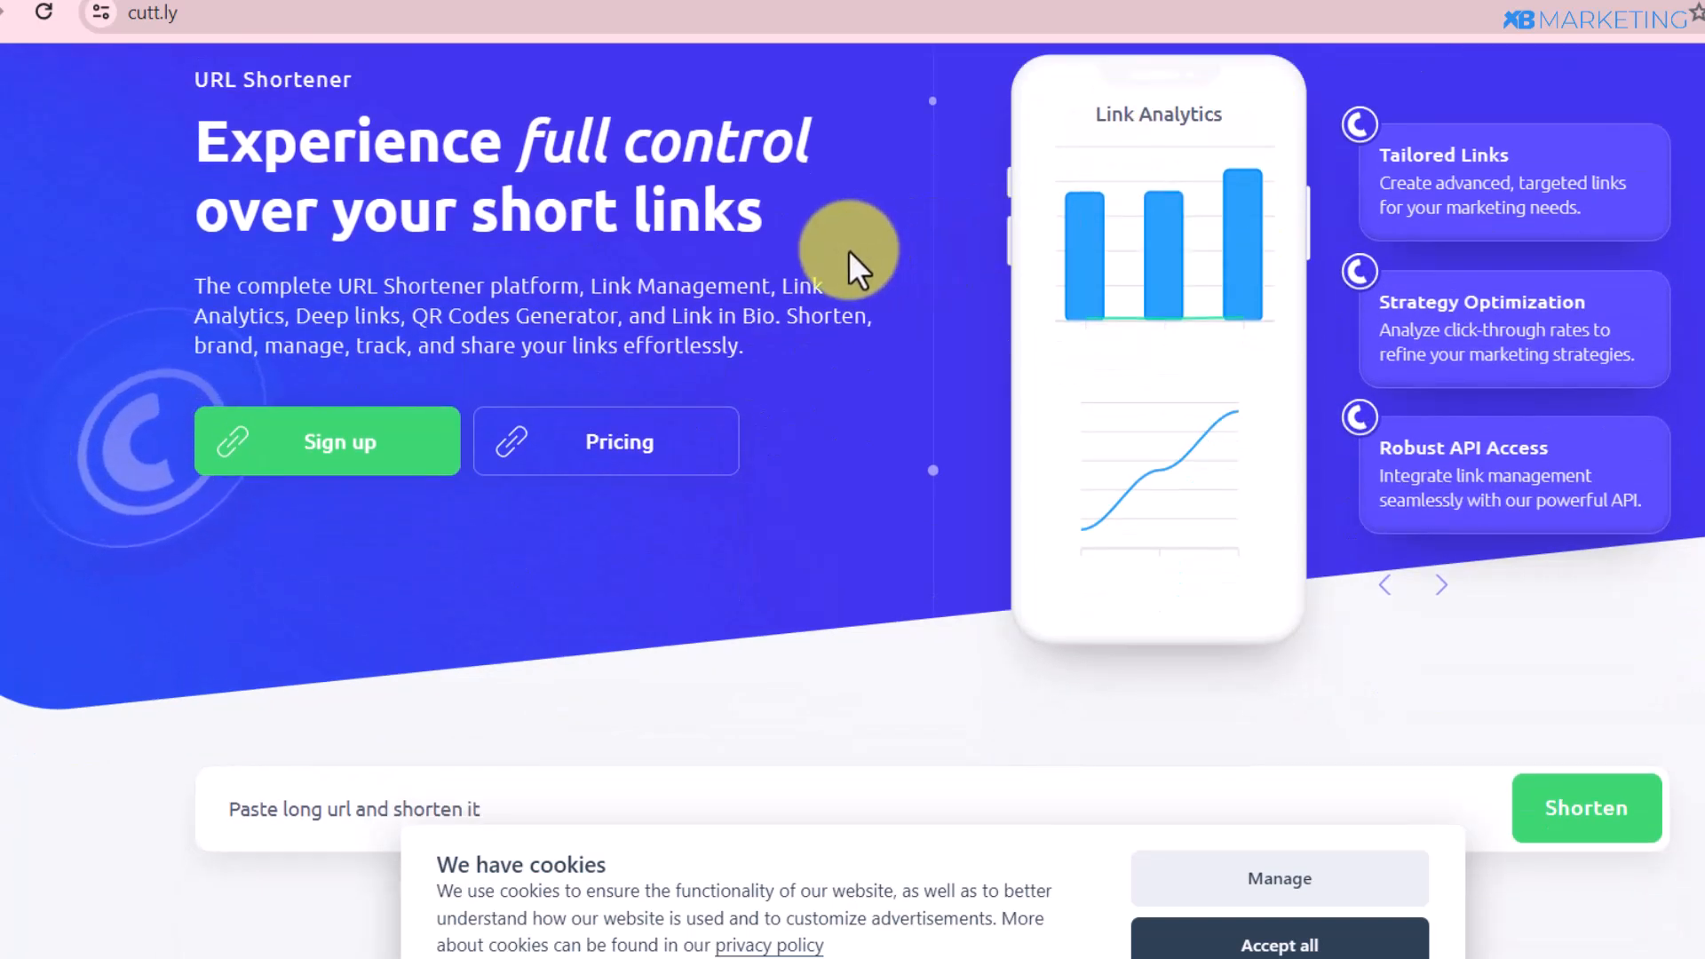
pyautogui.scroll(-2, 849, 248)
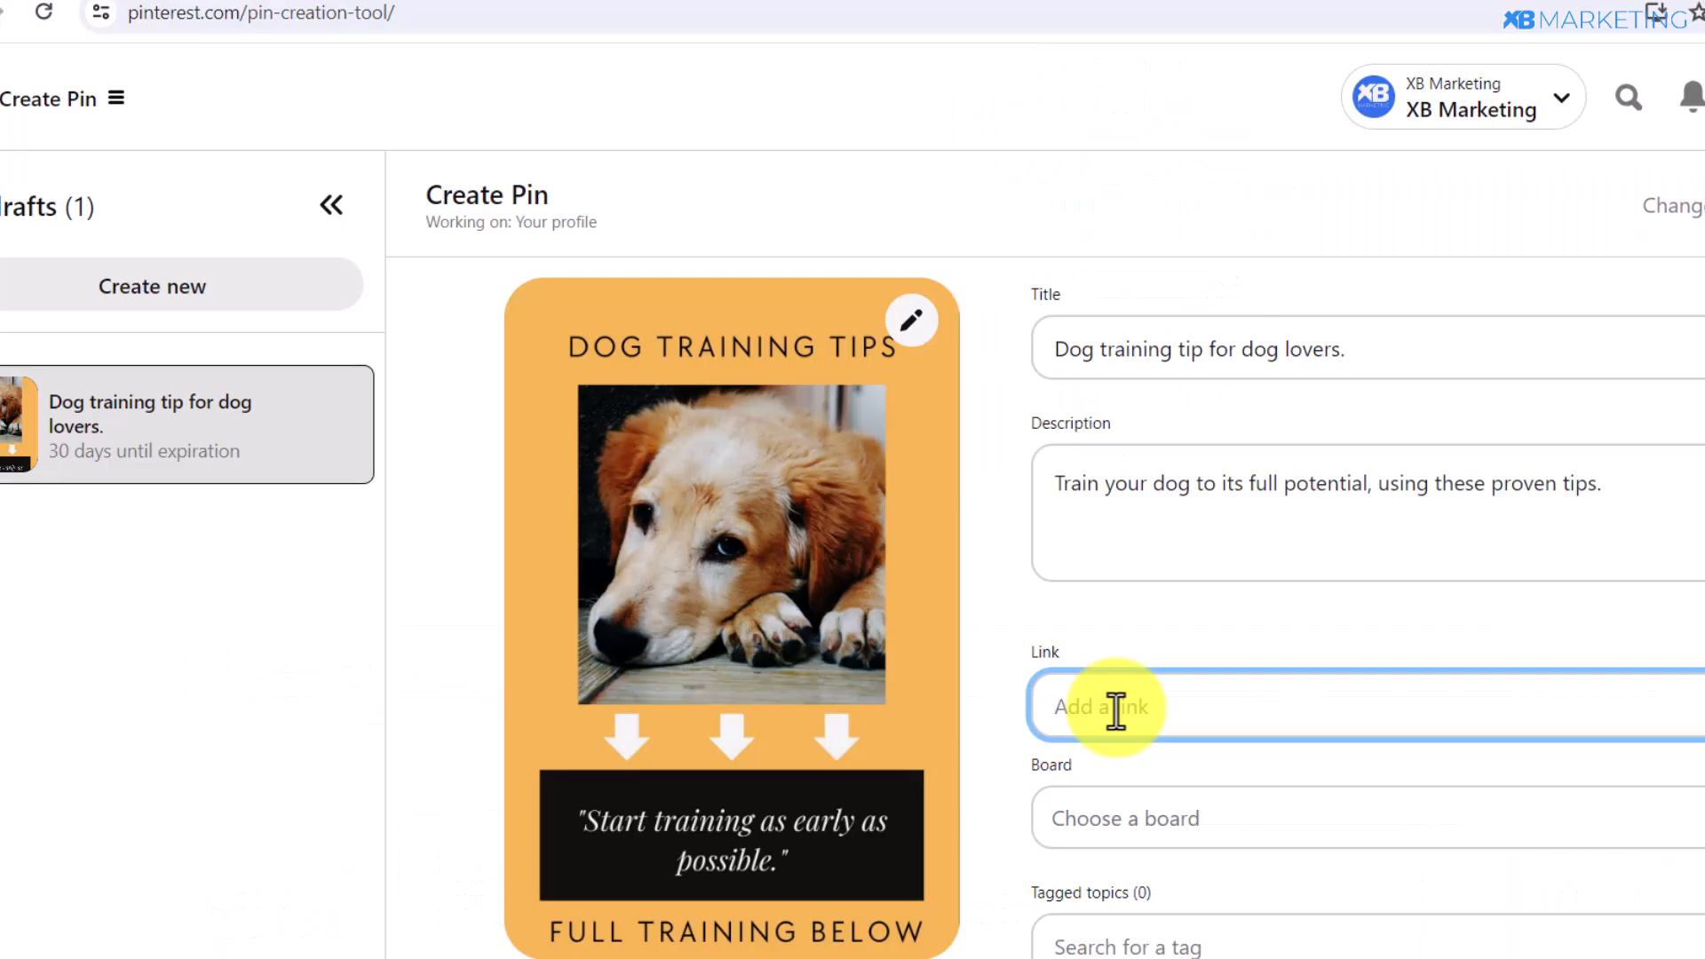
pyautogui.write('https://cutt.ly/DwVoEvOX')
# Try to set up a new board named "dog training" for the pin, then review the rest of the pin form
pyautogui.click(1154, 819)
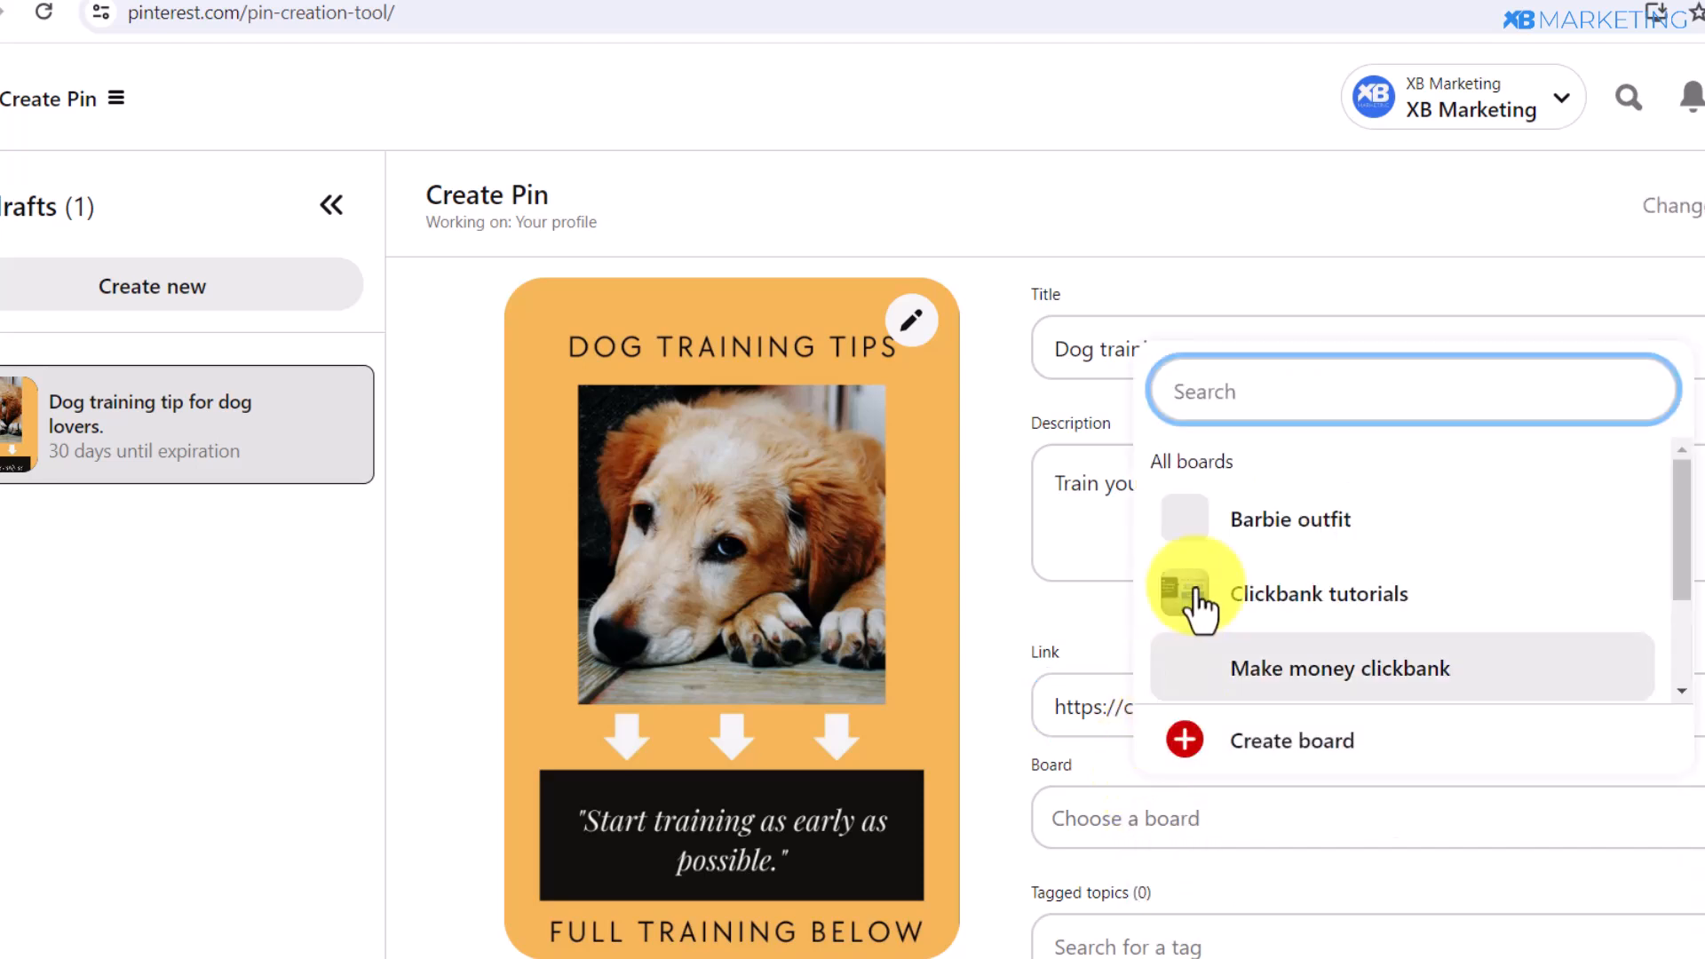
pyautogui.click(1181, 744)
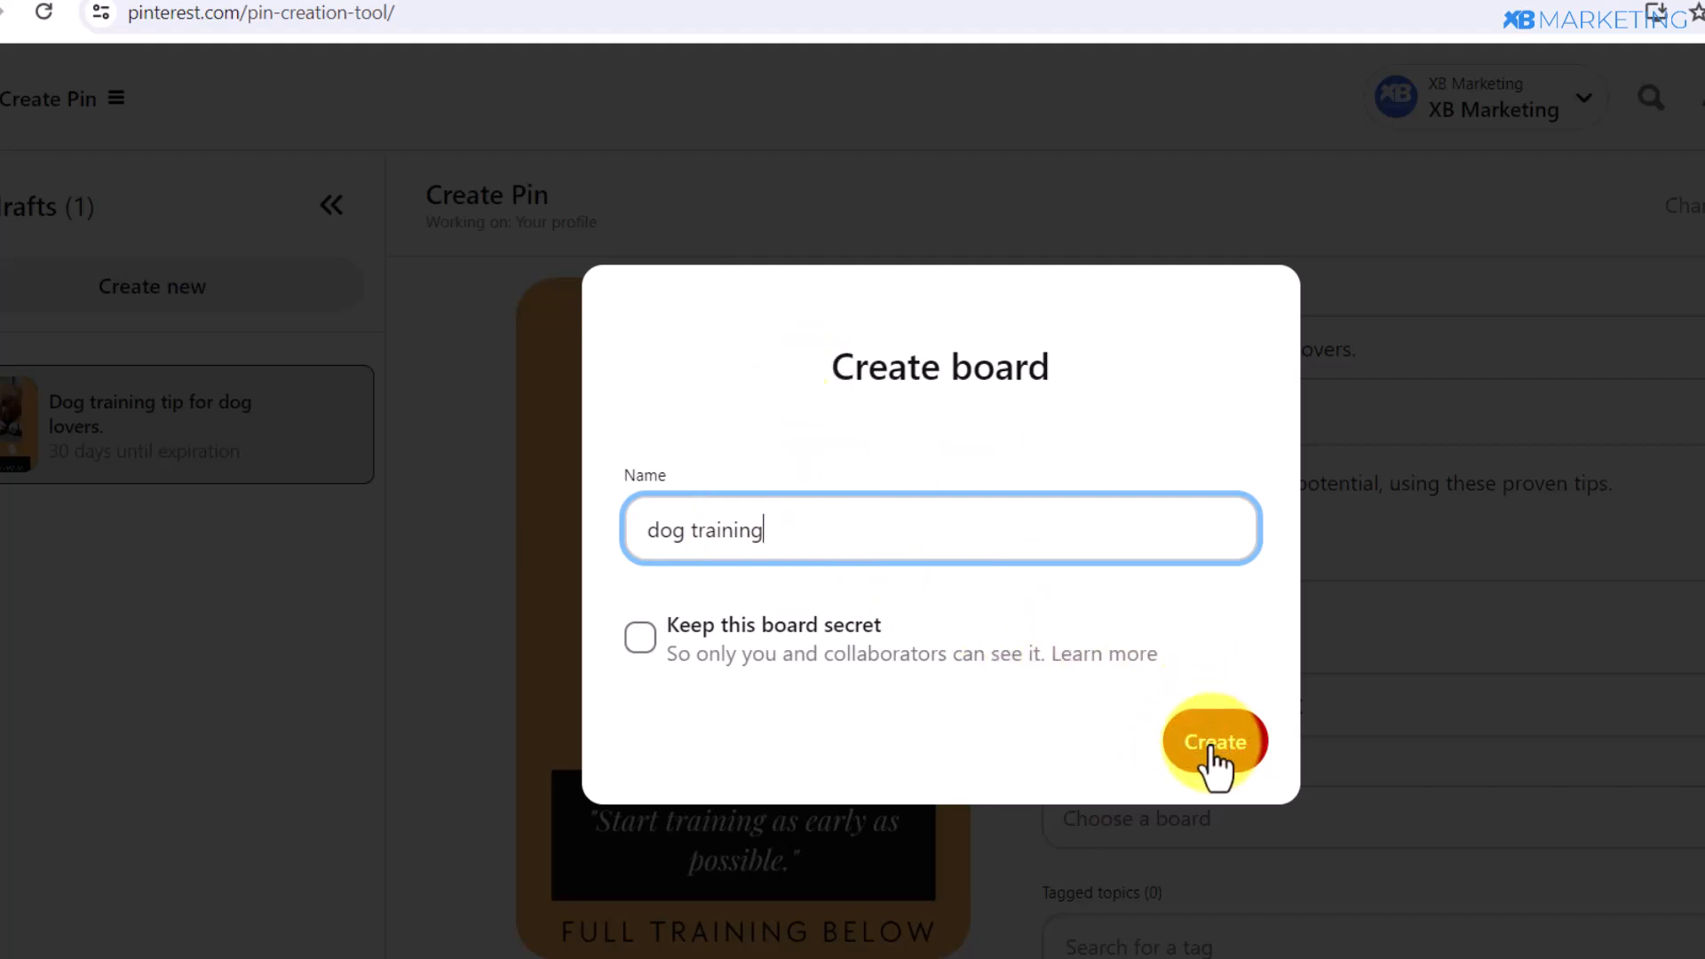
pyautogui.click(1382, 745)
pyautogui.scroll(-2, 1096, 761)
pyautogui.scroll(2, 1077, 715)
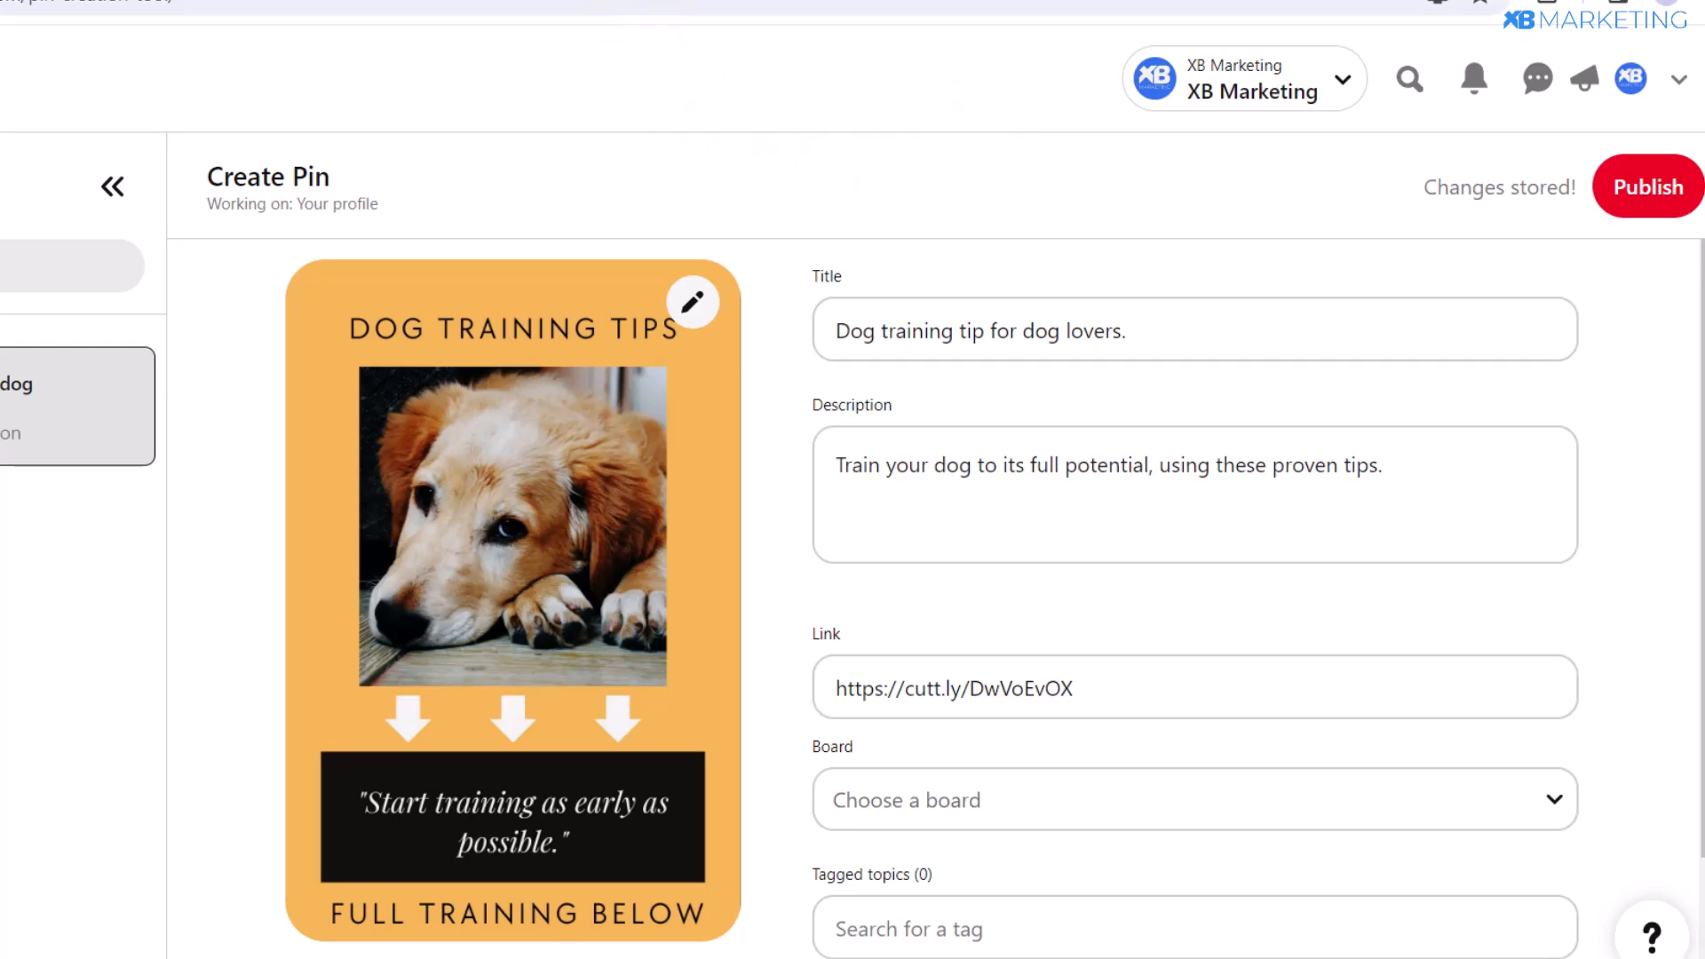
# Switch to Pexels and browse the free dog photos for images to use on further pins
pyautogui.click(666, 1)
pyautogui.scroll(10, 849, 328)
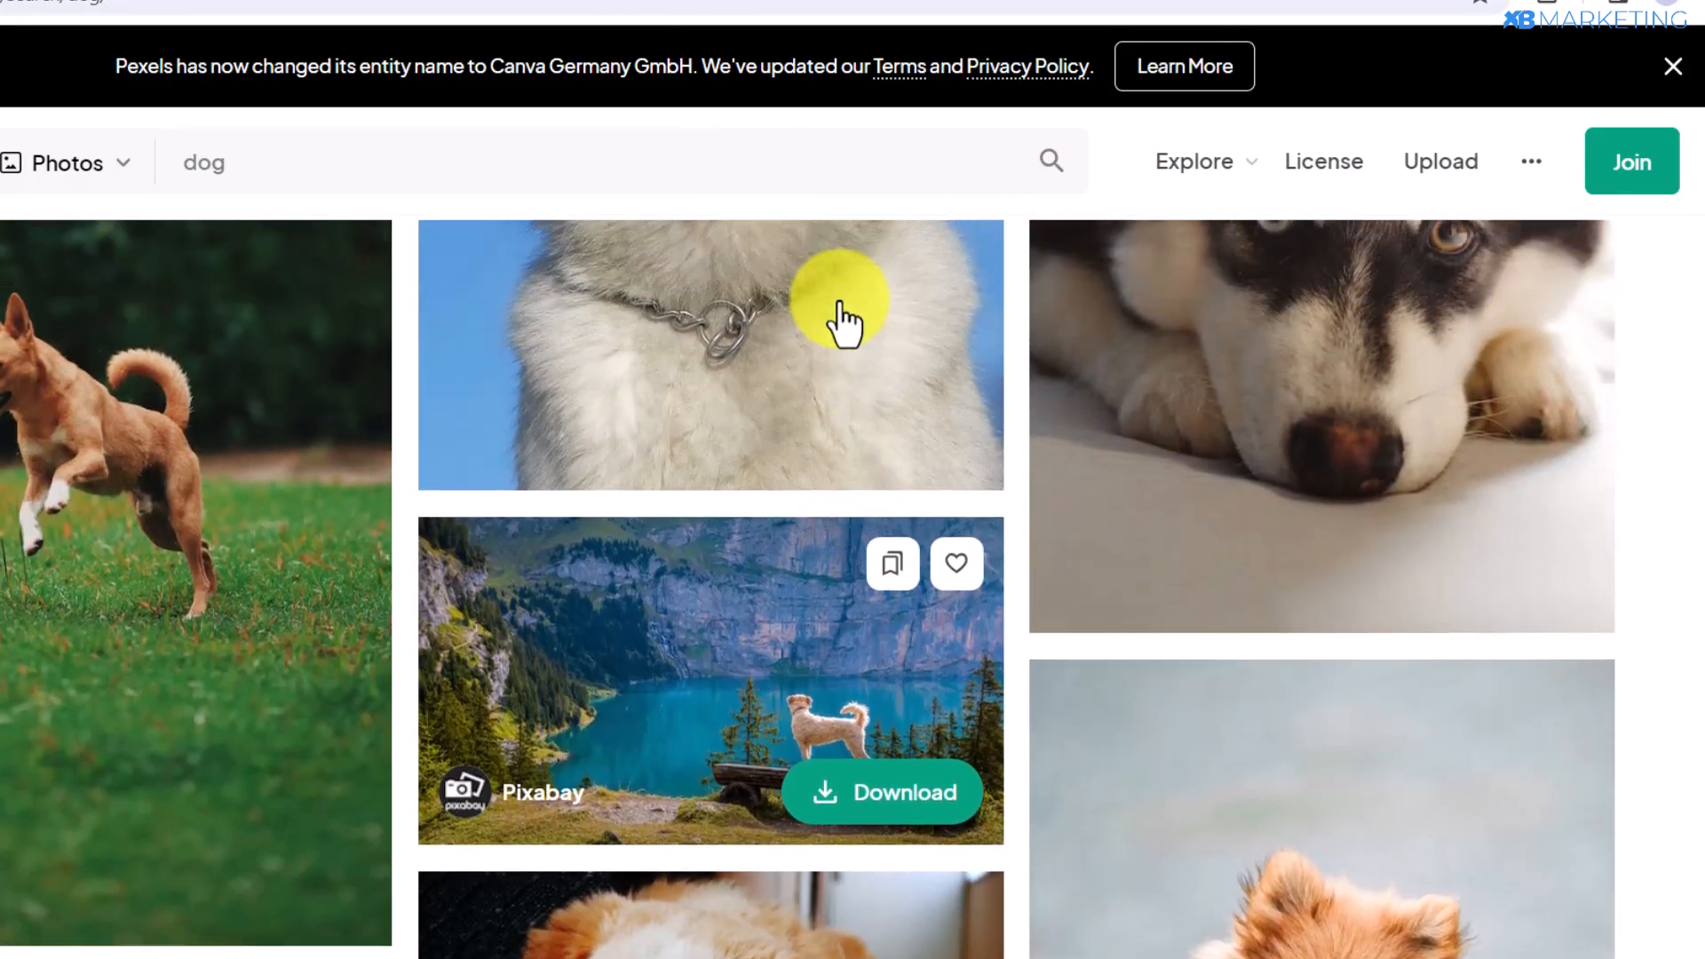
pyautogui.scroll(10, 839, 306)
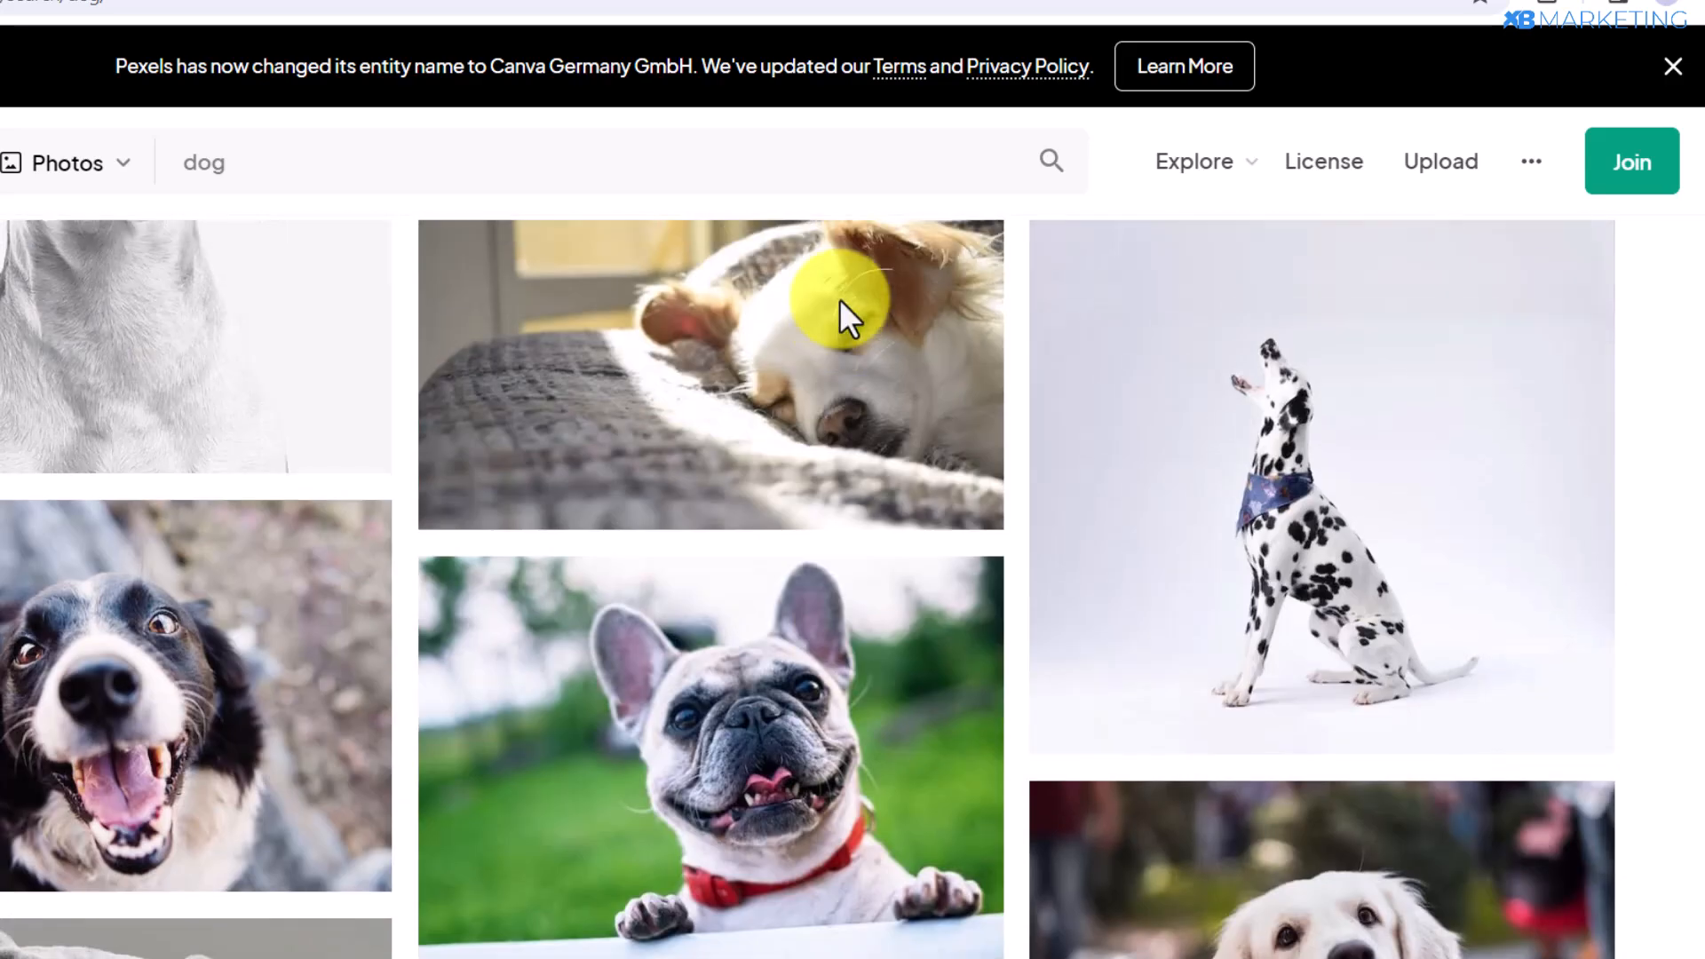
pyautogui.moveTo(840, 300)
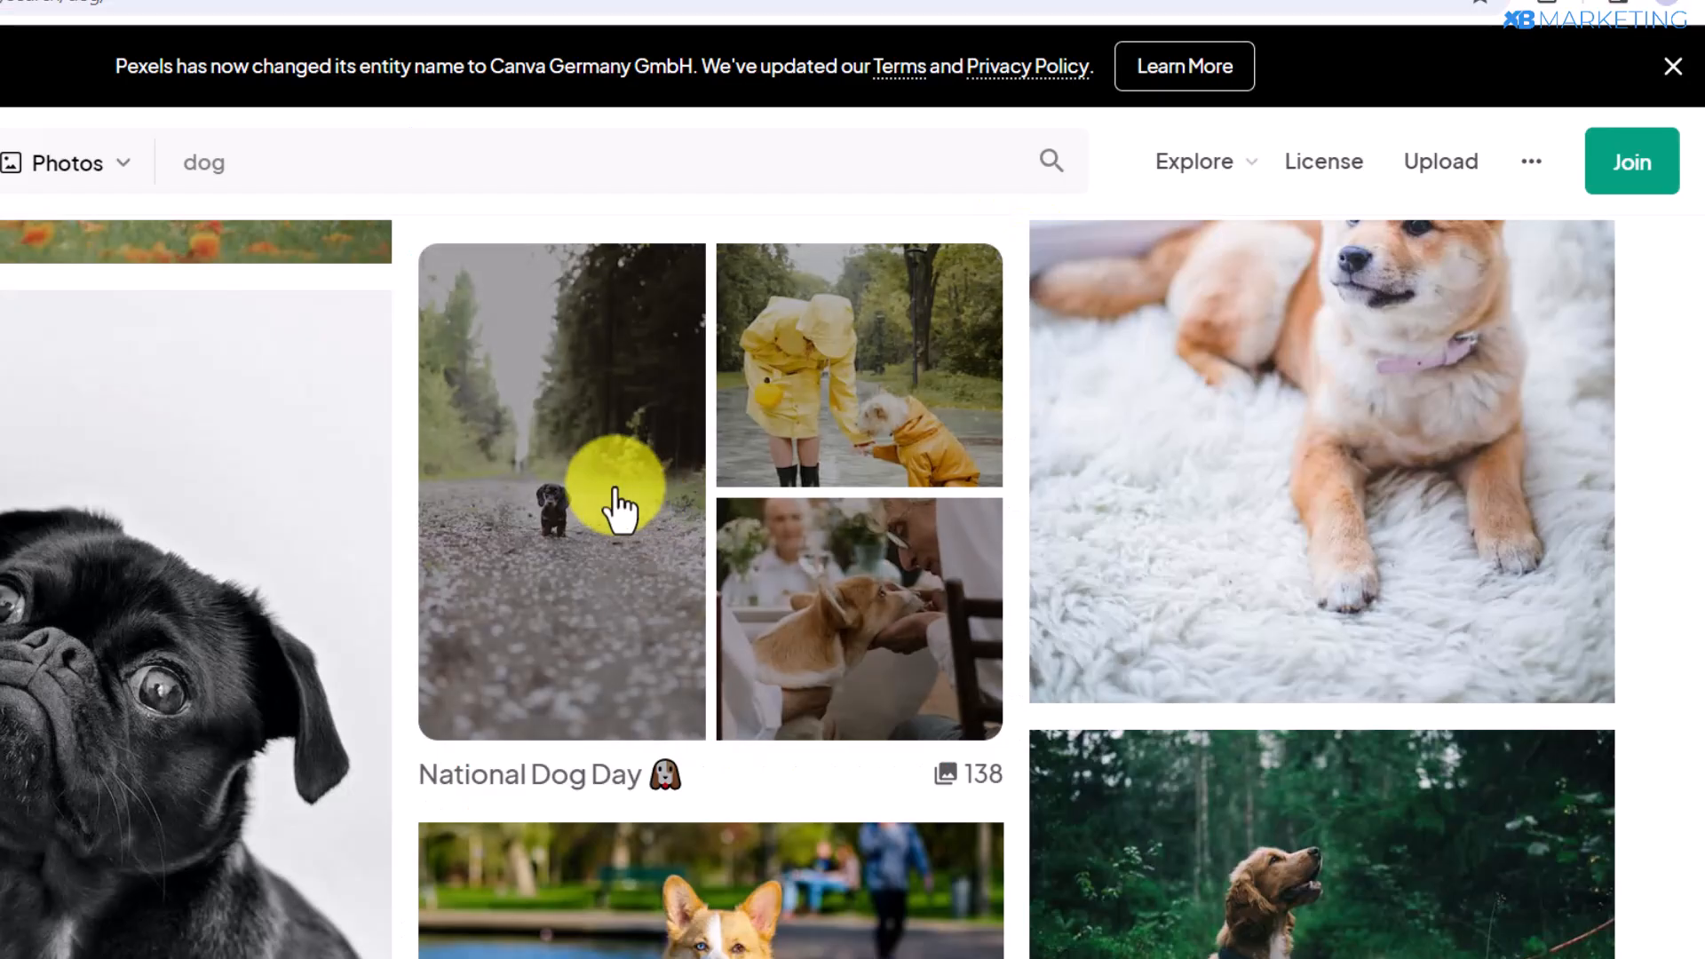
pyautogui.scroll(3, 620, 506)
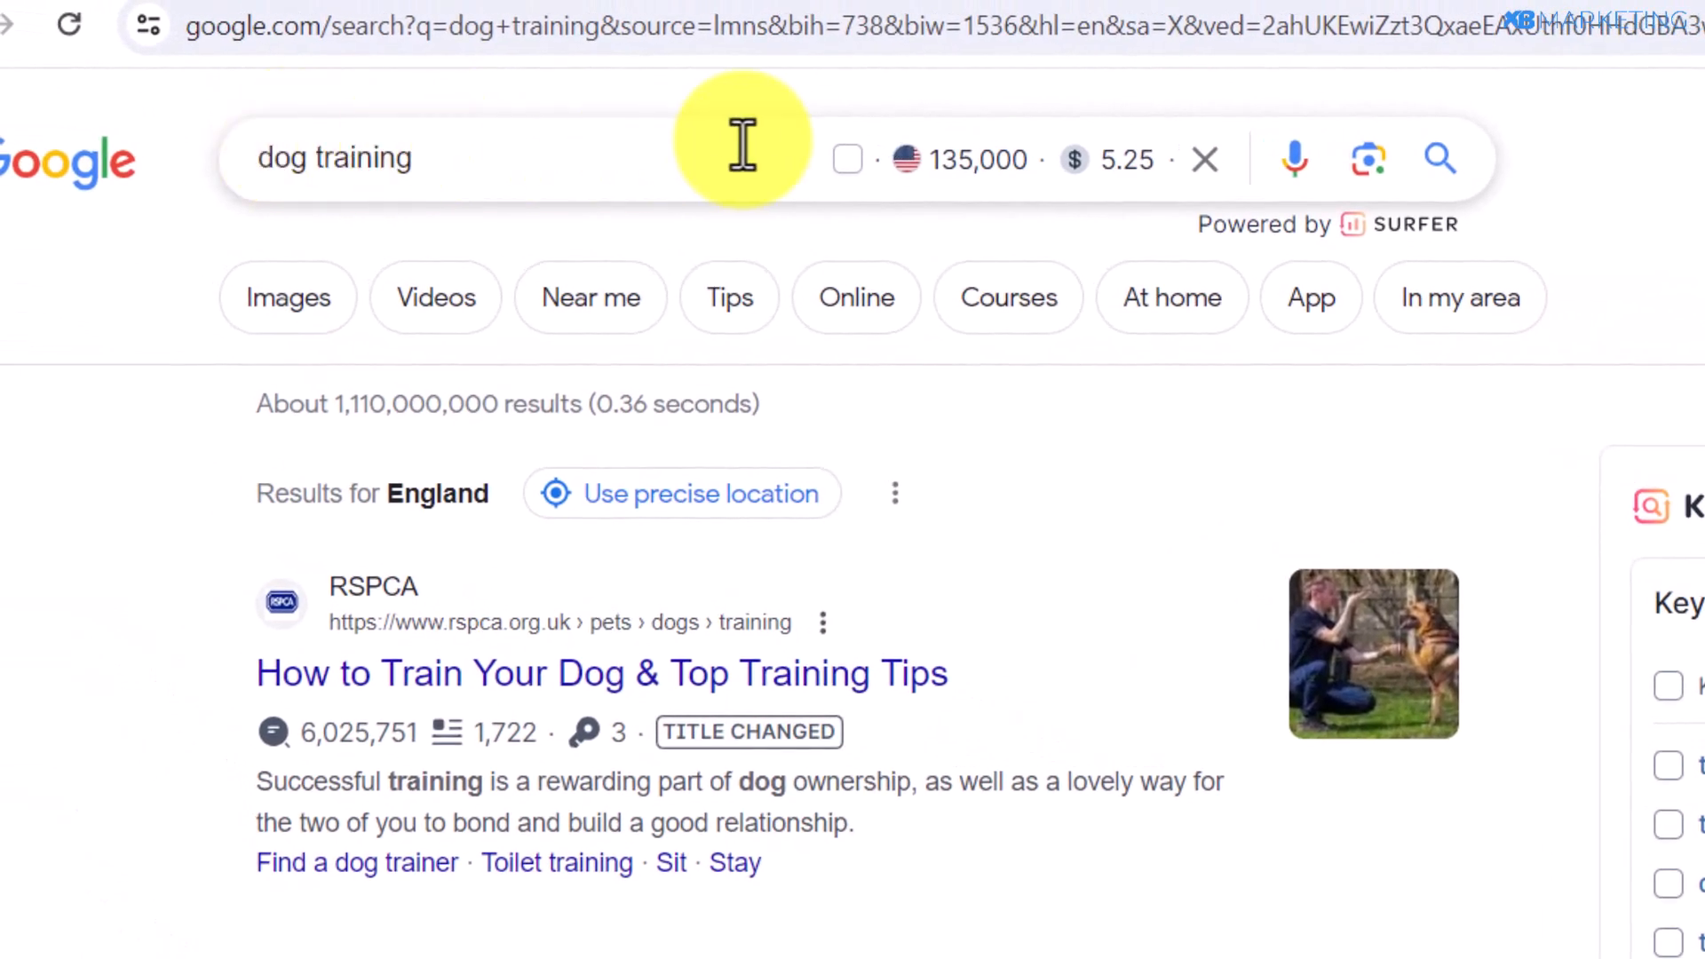
# Switch to Google and look through the image results for dog training tip designs as inspiration for pins
pyautogui.moveTo(961, 171)
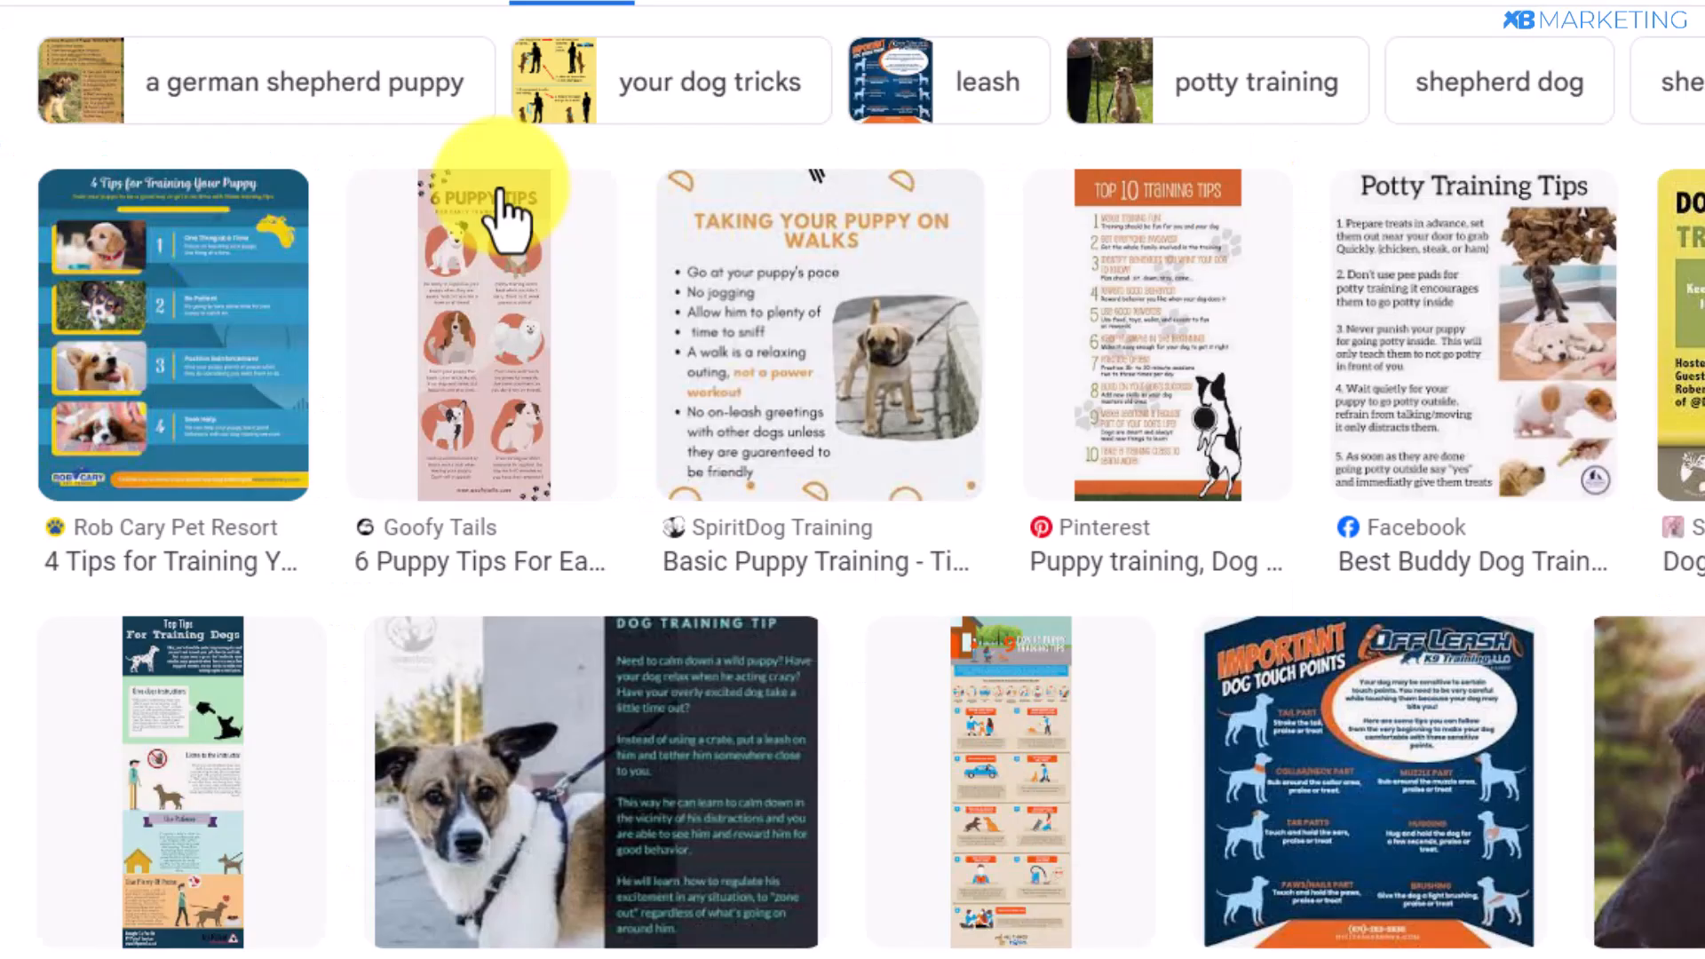
pyautogui.scroll(-1, 503, 211)
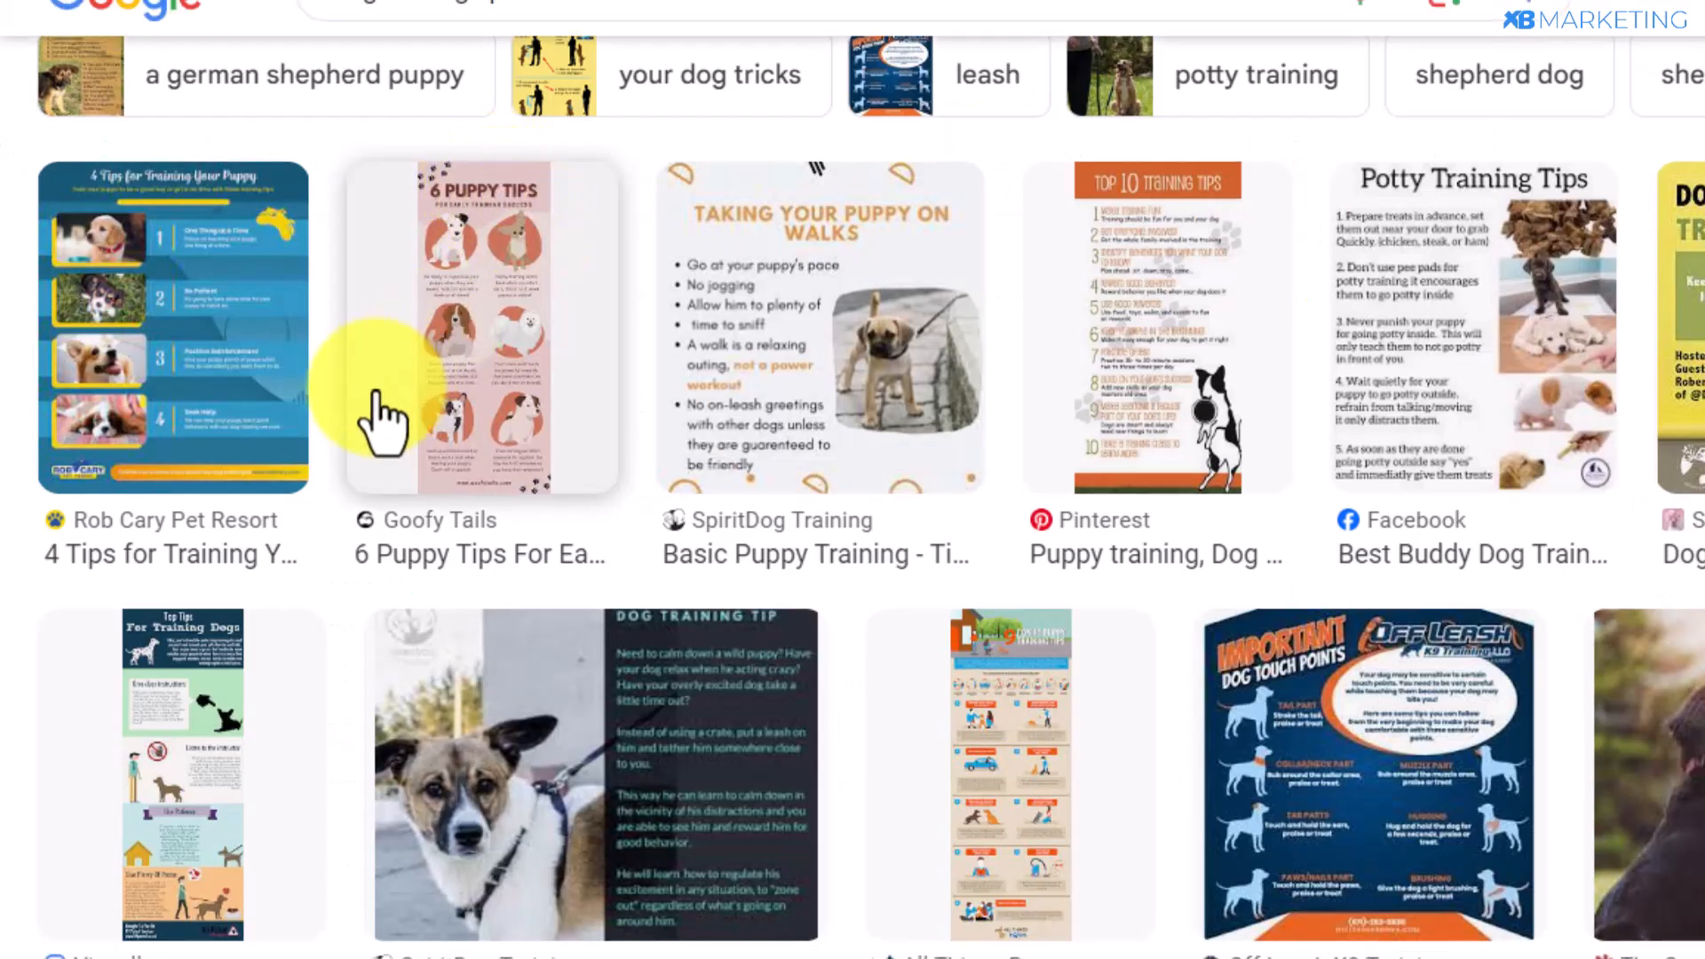